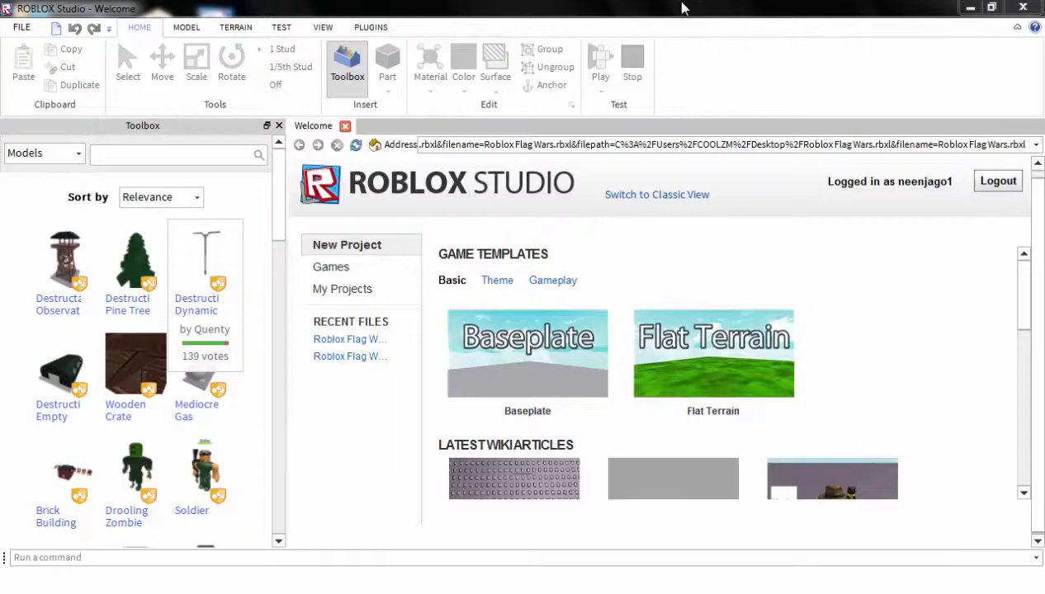
drag(692, 34, 702, 368)
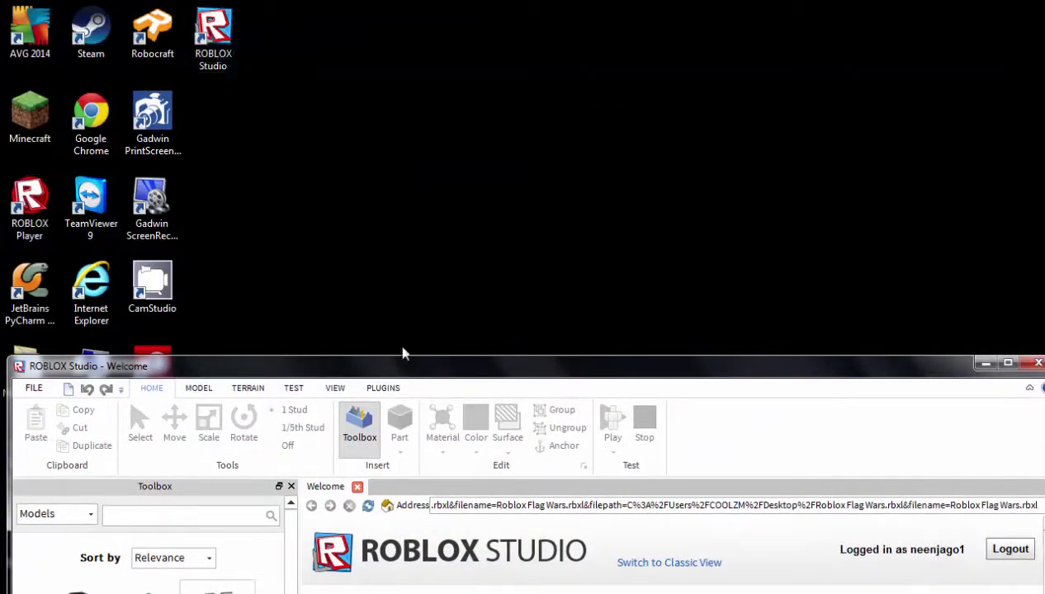
drag(388, 366, 383, 7)
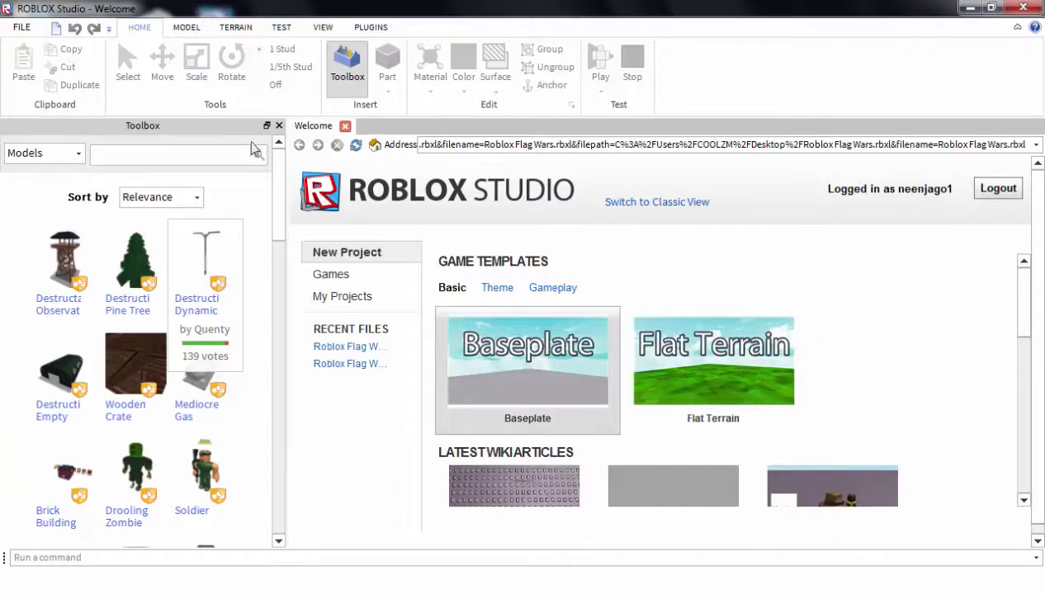
Close the Toolbox and create a new project from the Flat Terrain template
click(279, 125)
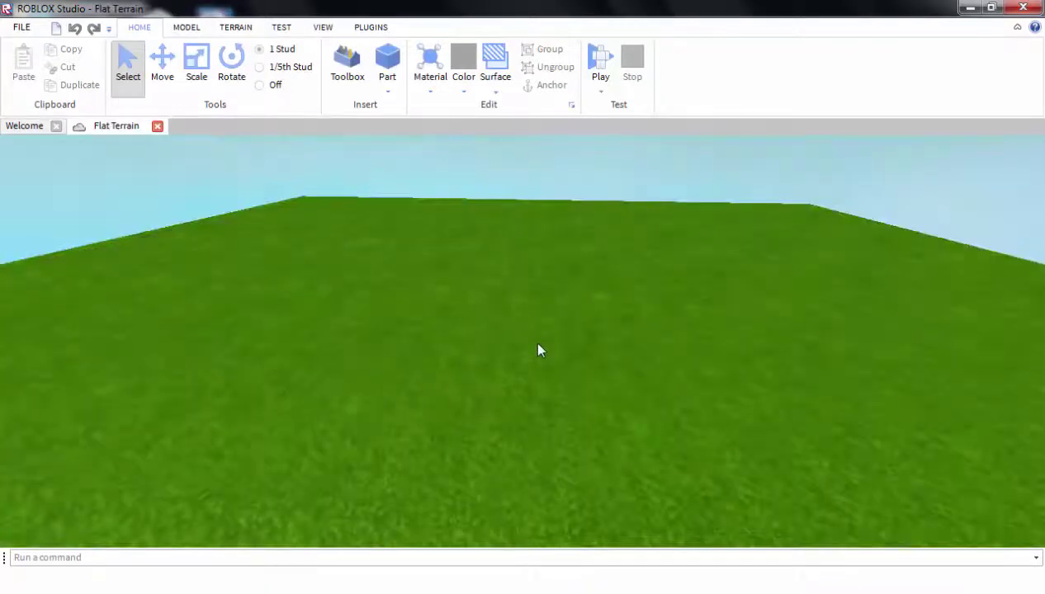
mouse_move(543, 344)
right_down()
mouse_move(537, 325)
mouse_move(540, 347)
mouse_move(522, 350)
mouse_move(538, 335)
right_up()
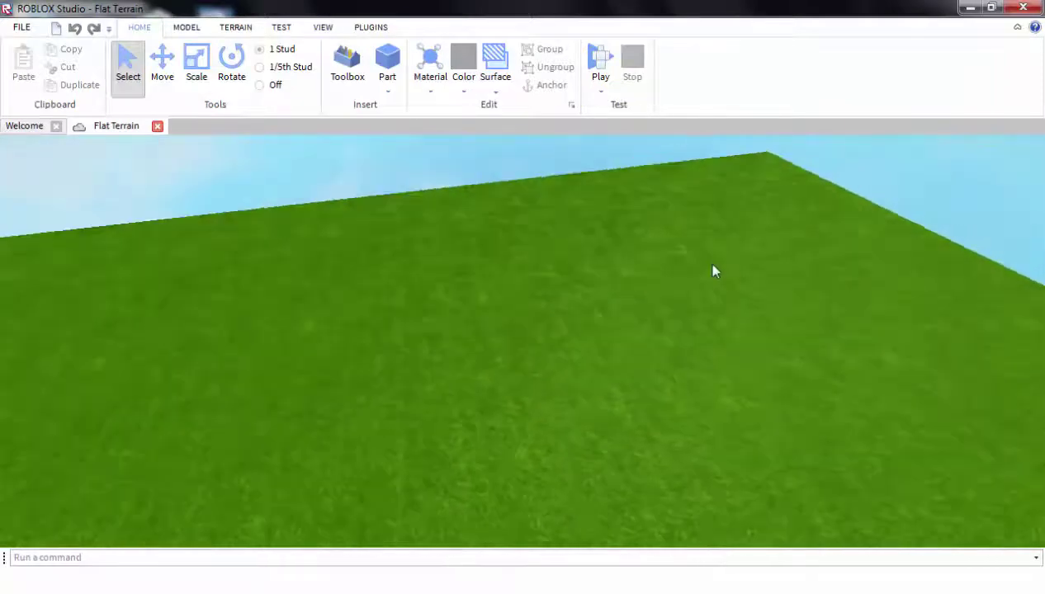
right_drag(714, 265, 712, 255)
scroll(711, 254, down, 5)
scroll(677, 244, up, 1)
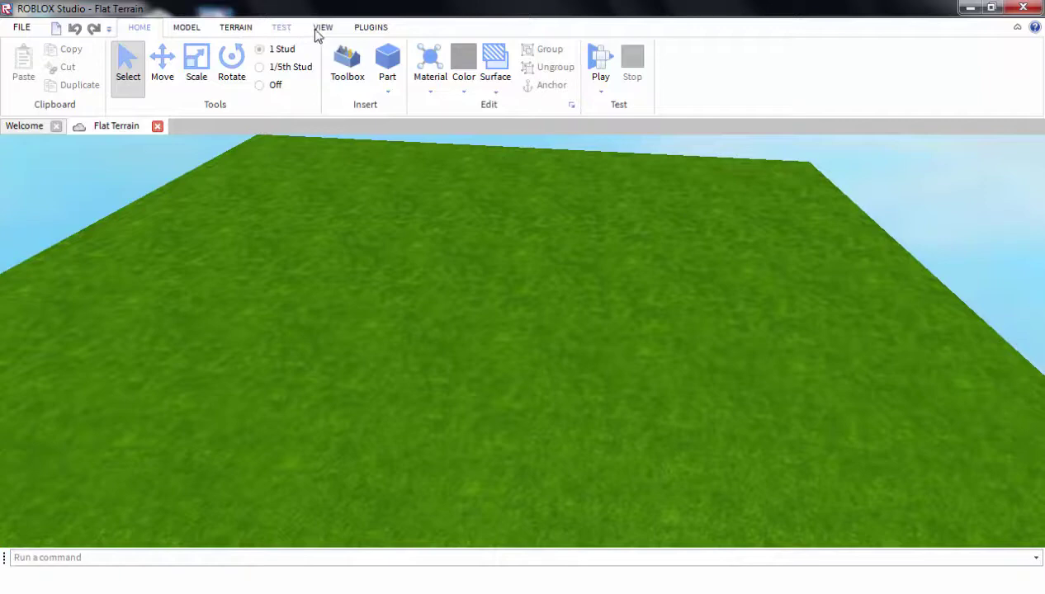
Show the Toolbox beside the terrain view again
click(320, 29)
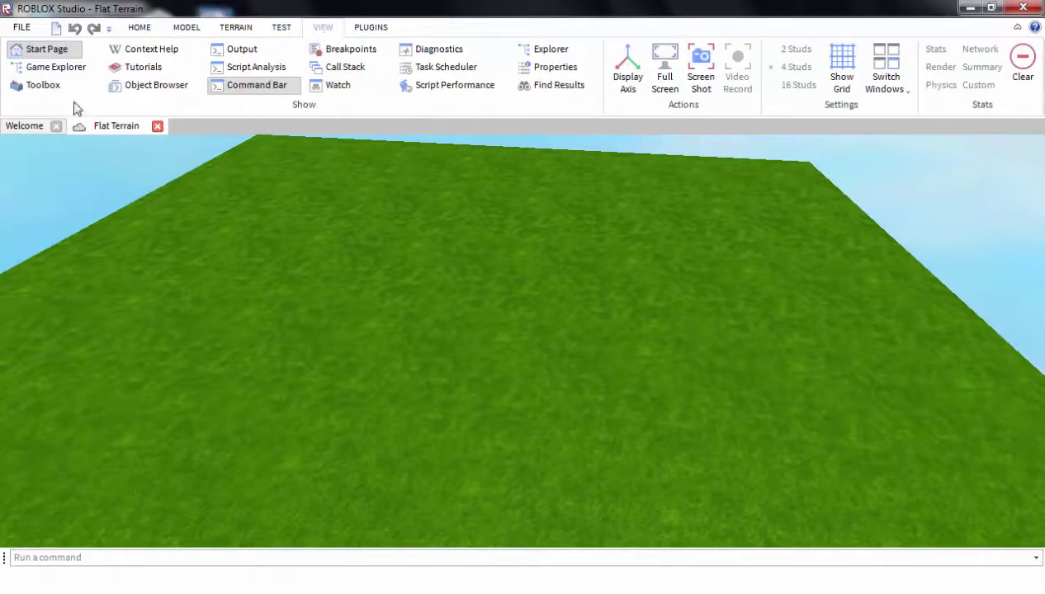
click(45, 87)
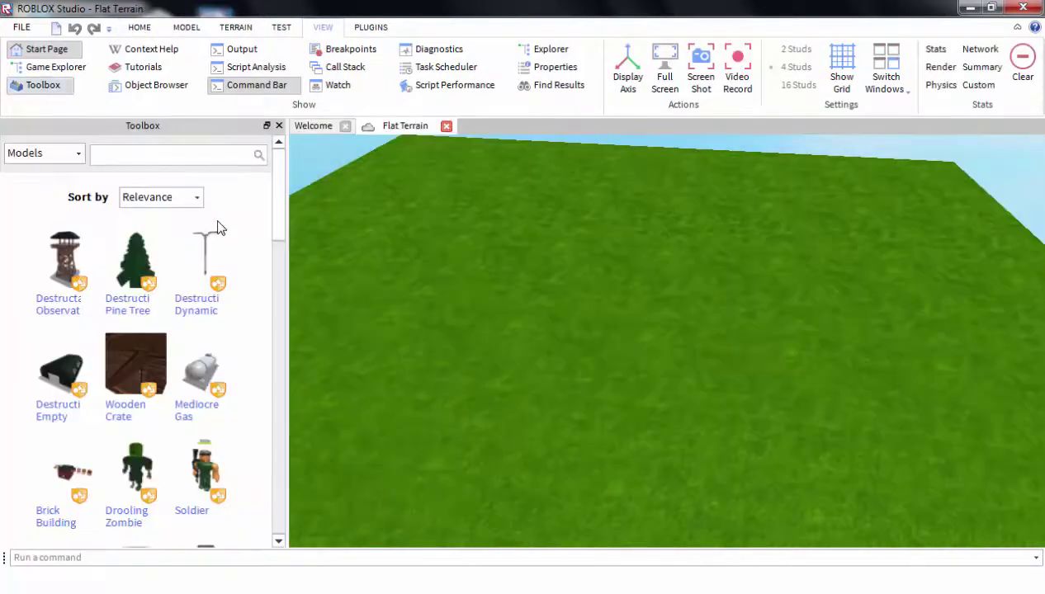
right_drag(485, 256, 470, 309)
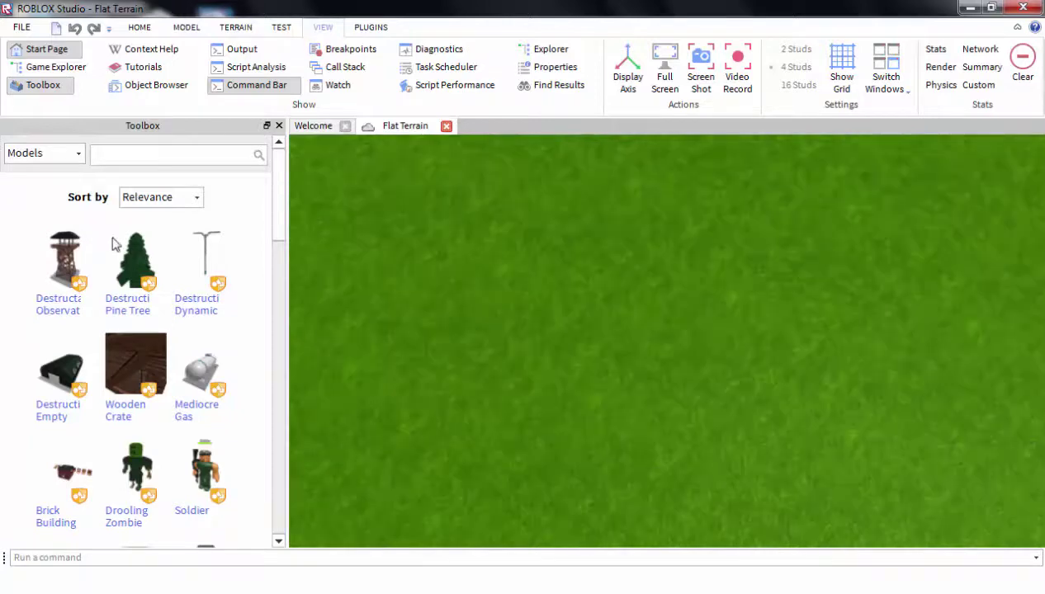
Find the Basic Sedan among the Toolbox models and place it on the grass terrain
scroll(120, 241, down, 3)
scroll(166, 251, down, 5)
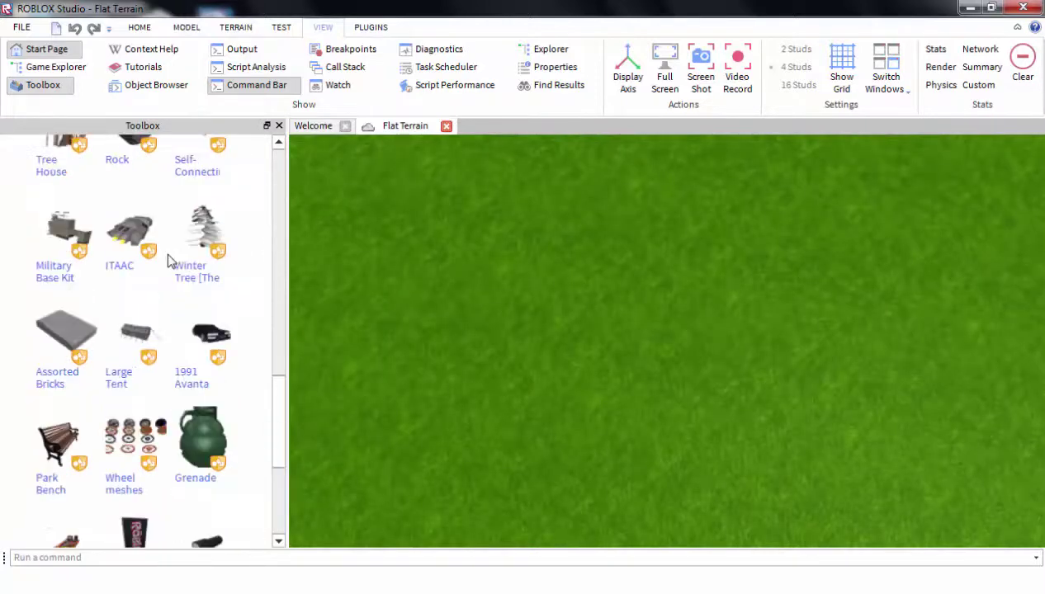
scroll(165, 252, up, 1)
scroll(168, 261, up, 3)
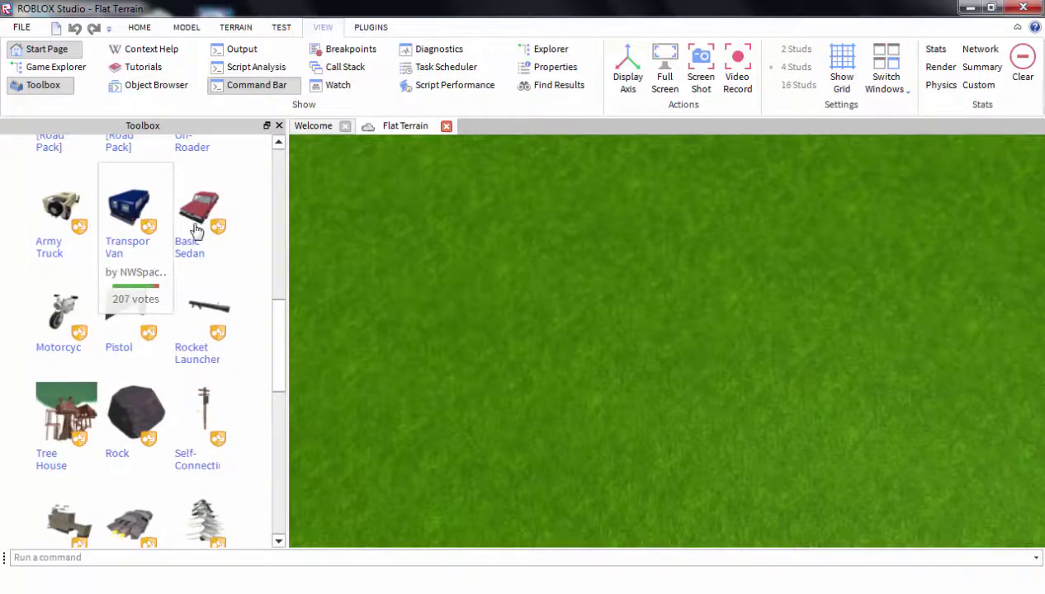
drag(593, 251, 642, 314)
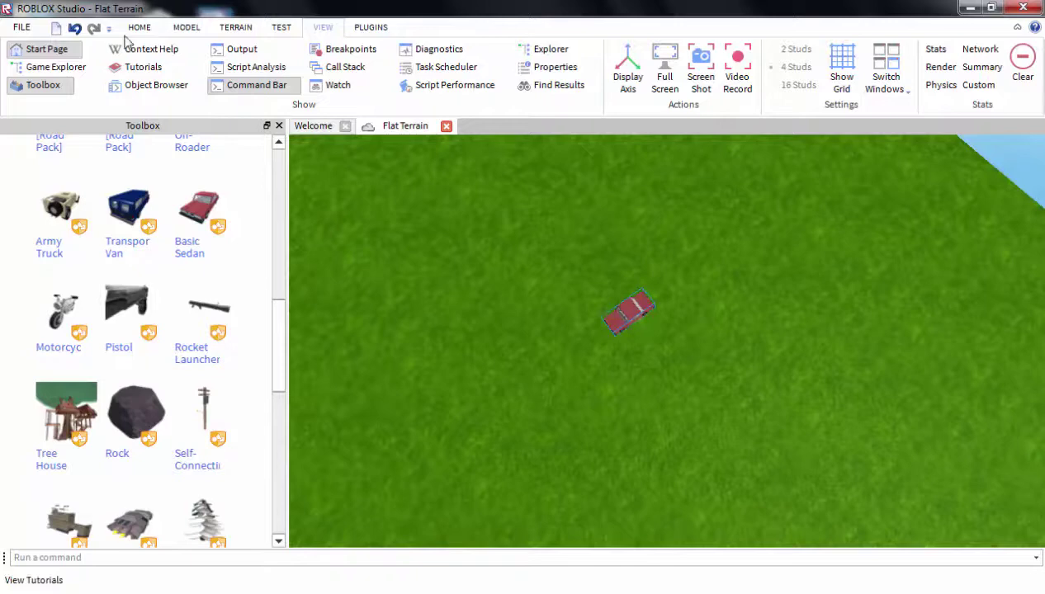
Start a play test, walk the character to the red sedan and get into it
click(281, 28)
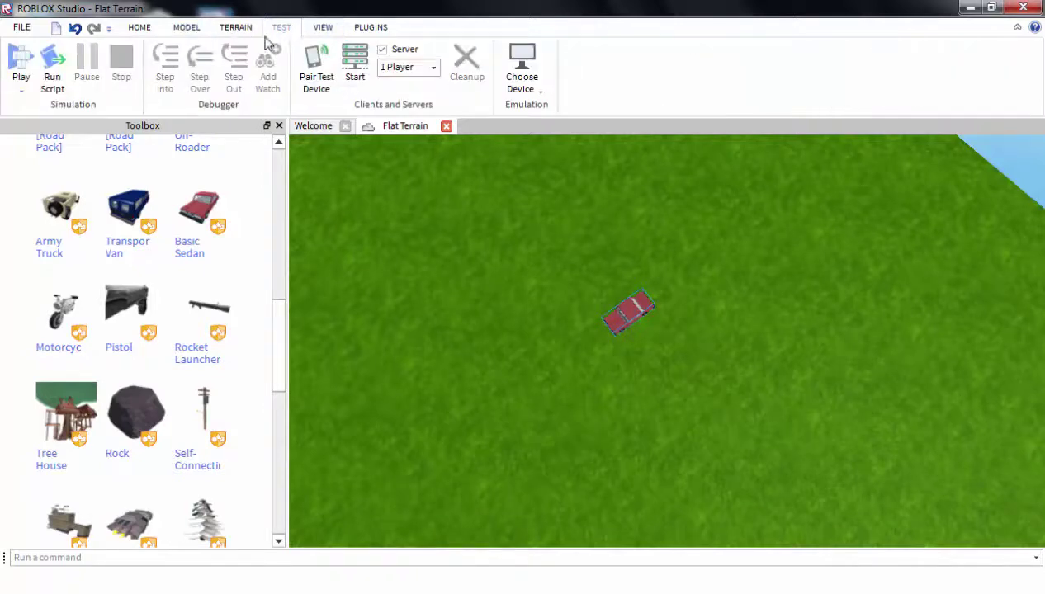
click(21, 66)
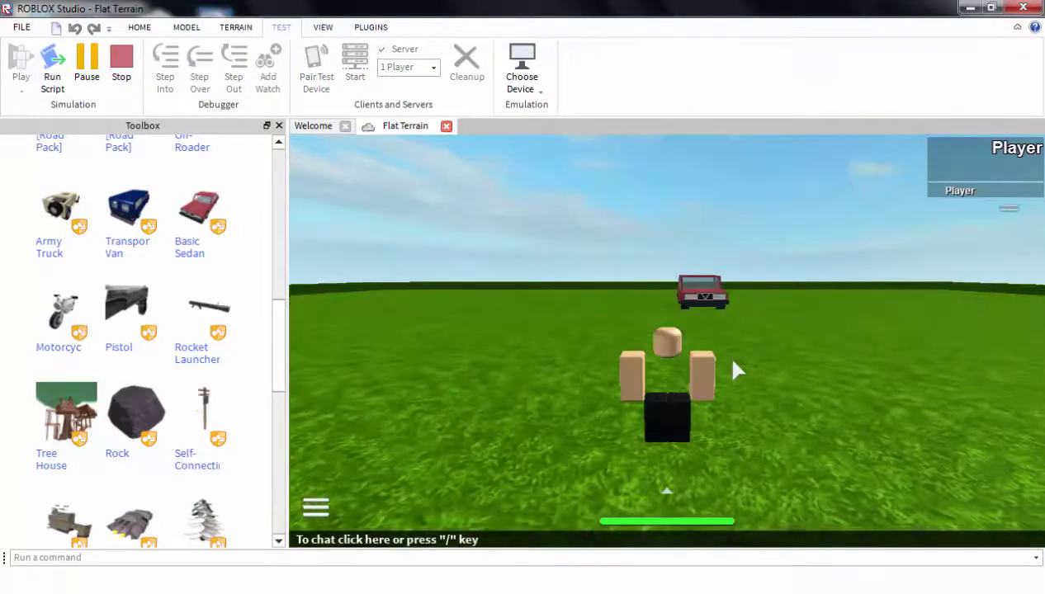
key(w)
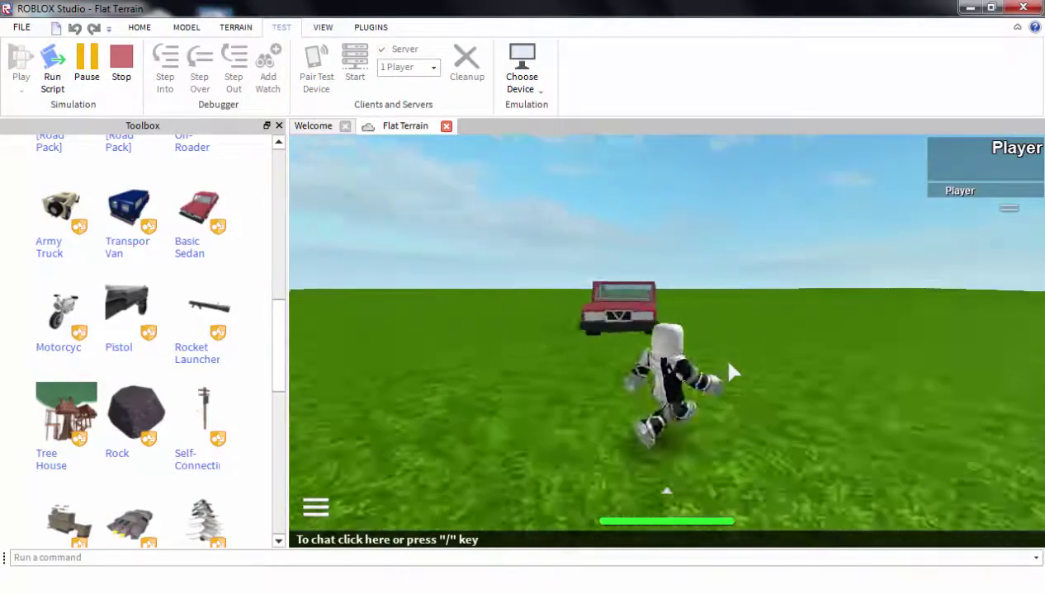
key(w)
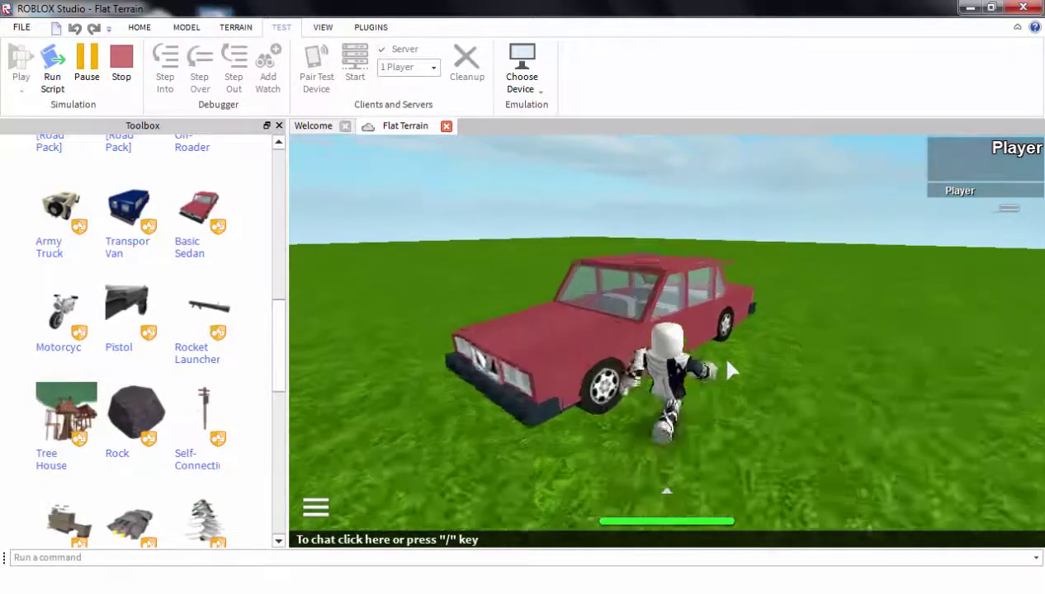
mouse_move(727, 364)
right_down()
mouse_move(779, 366)
mouse_move(724, 363)
right_up()
key(w)
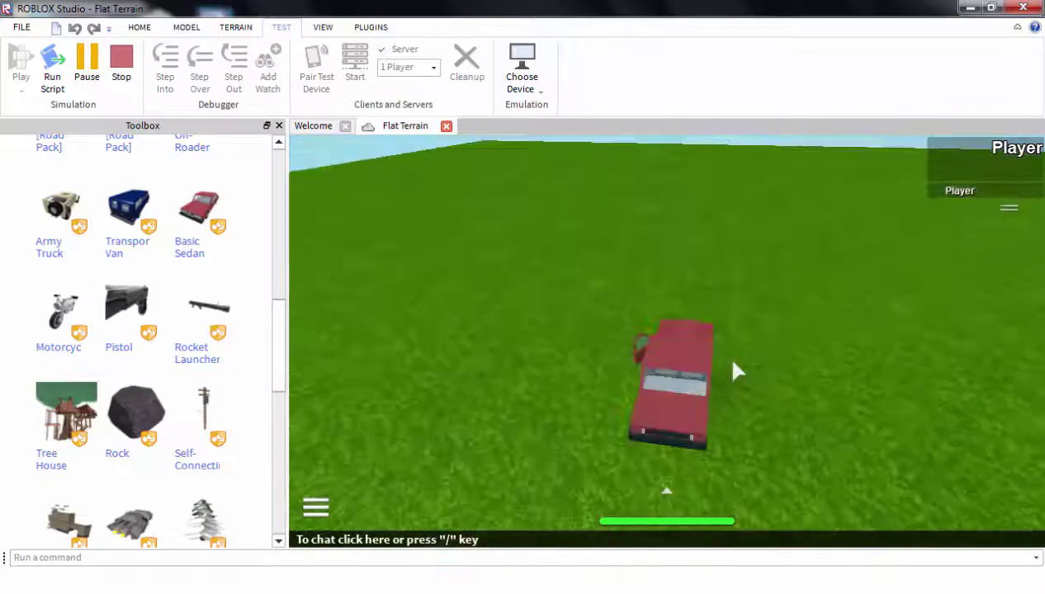
Drive the sedan around the grass terrain, including turns, to test how it handles
key(w)
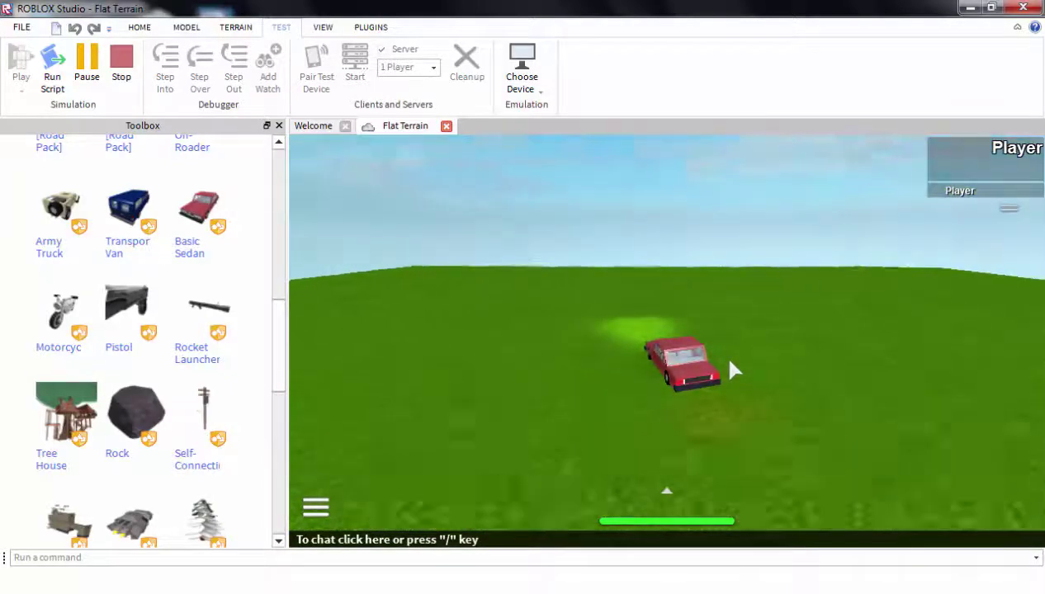
key(w)
key(d)
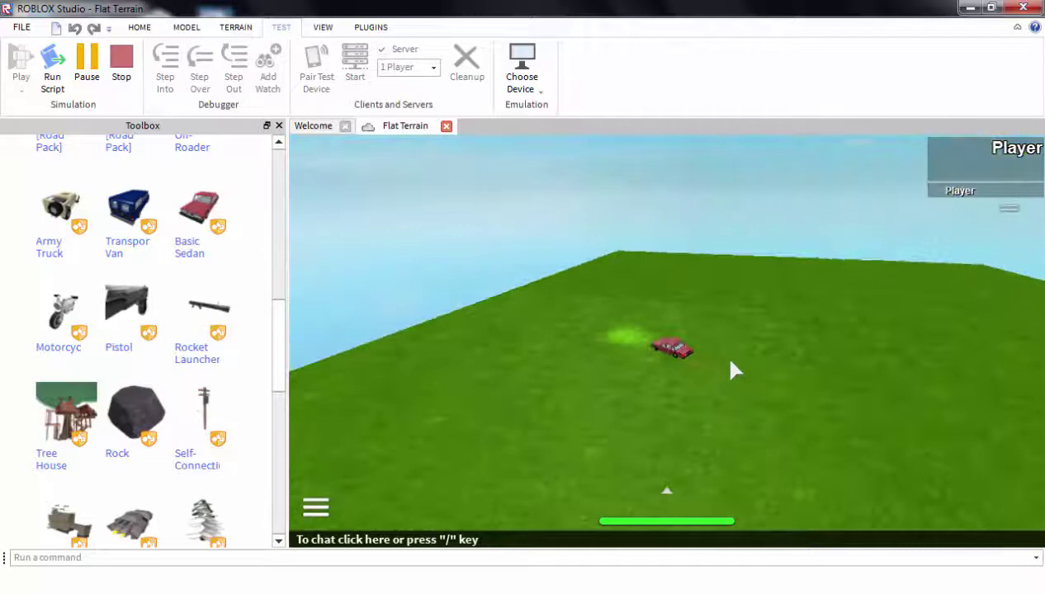
key(w)
key(d)
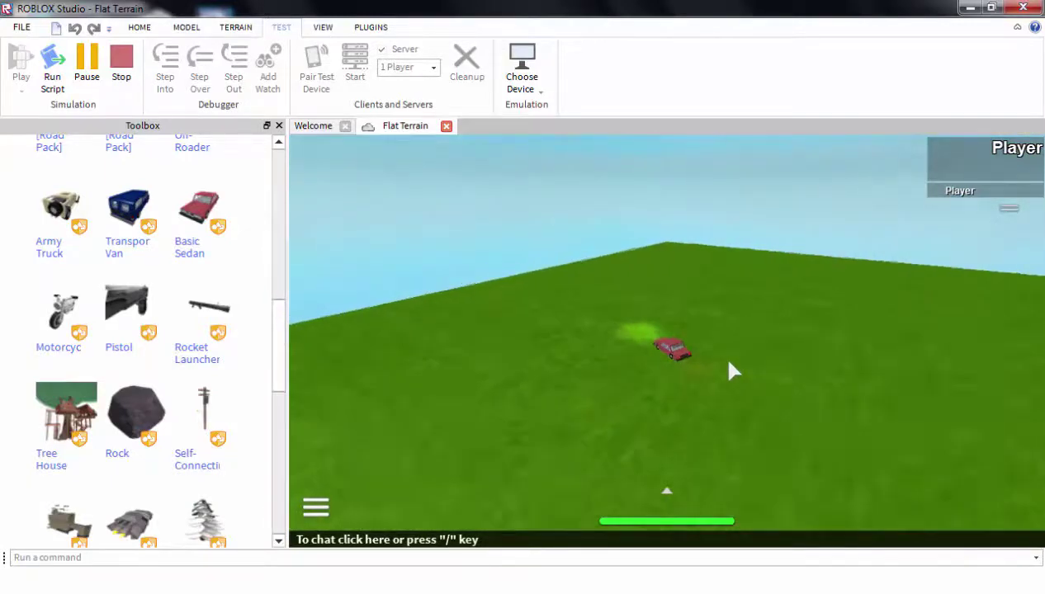
key(w)
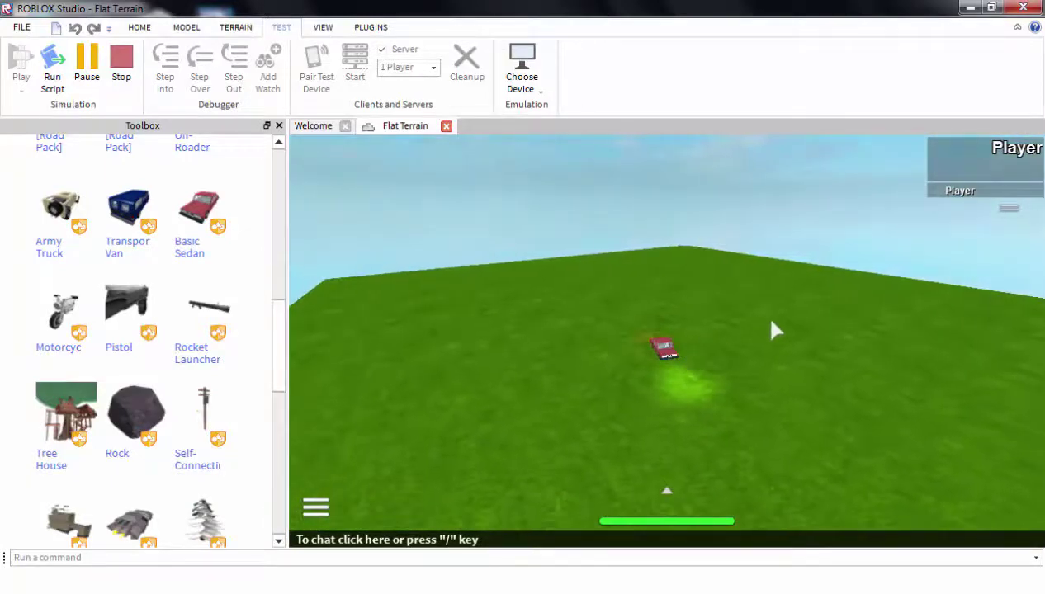
right_drag(770, 321, 730, 334)
key(w)
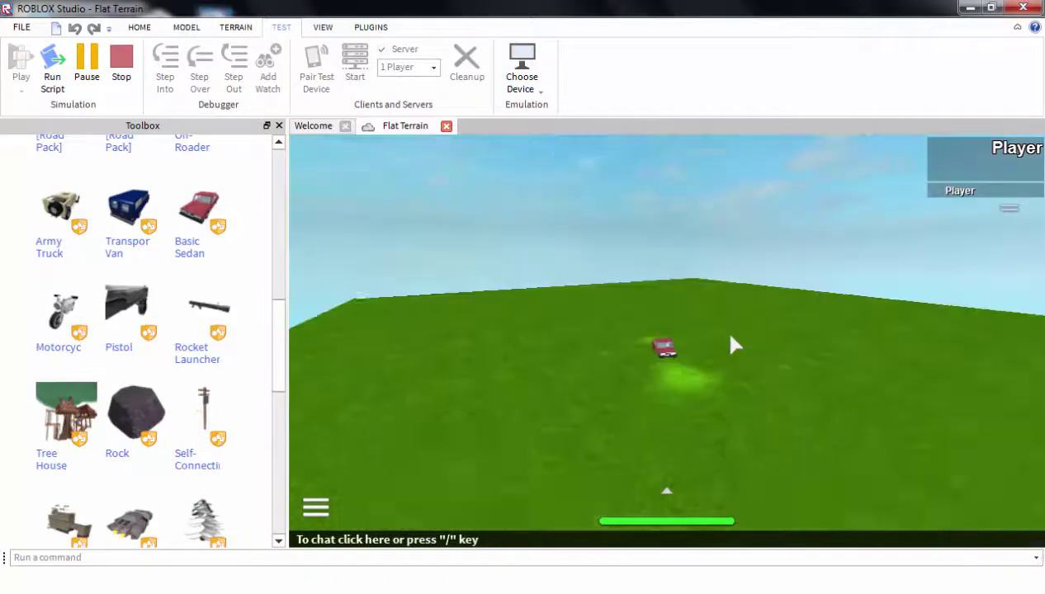
key(w)
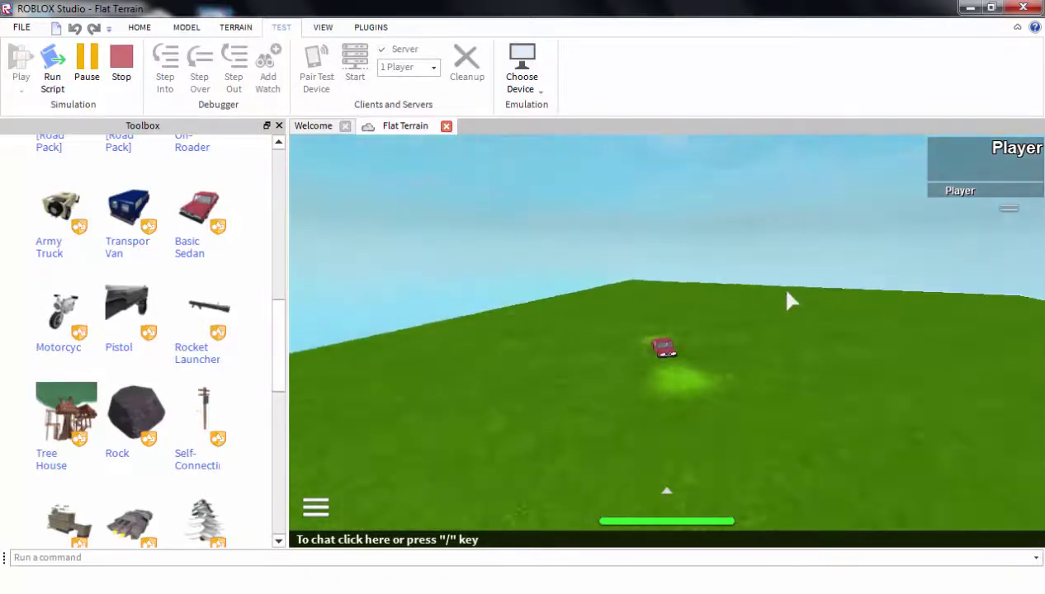
right_drag(786, 293, 787, 293)
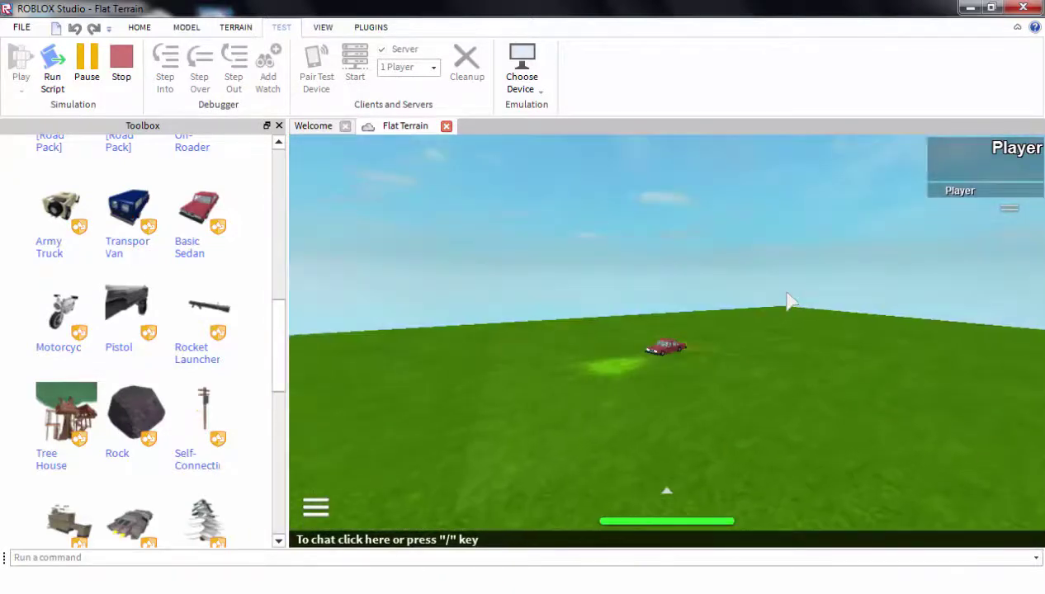
Look at the sedan from inside, get the character out of it and stop the play test
scroll(309, 147, up, 10)
right_drag(406, 146, 403, 144)
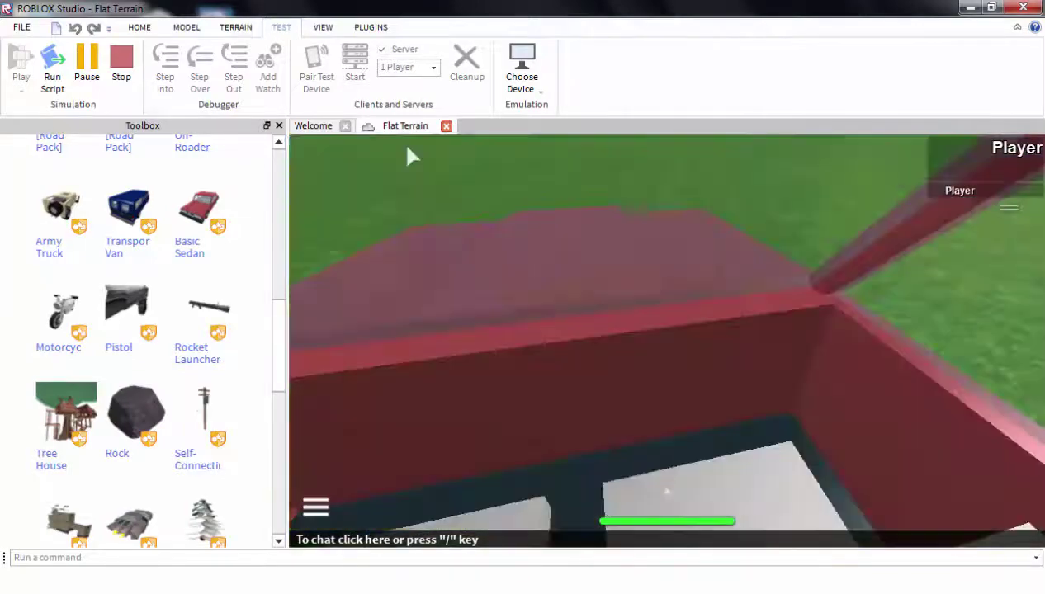
scroll(406, 146, down, 5)
key(space)
key(s)
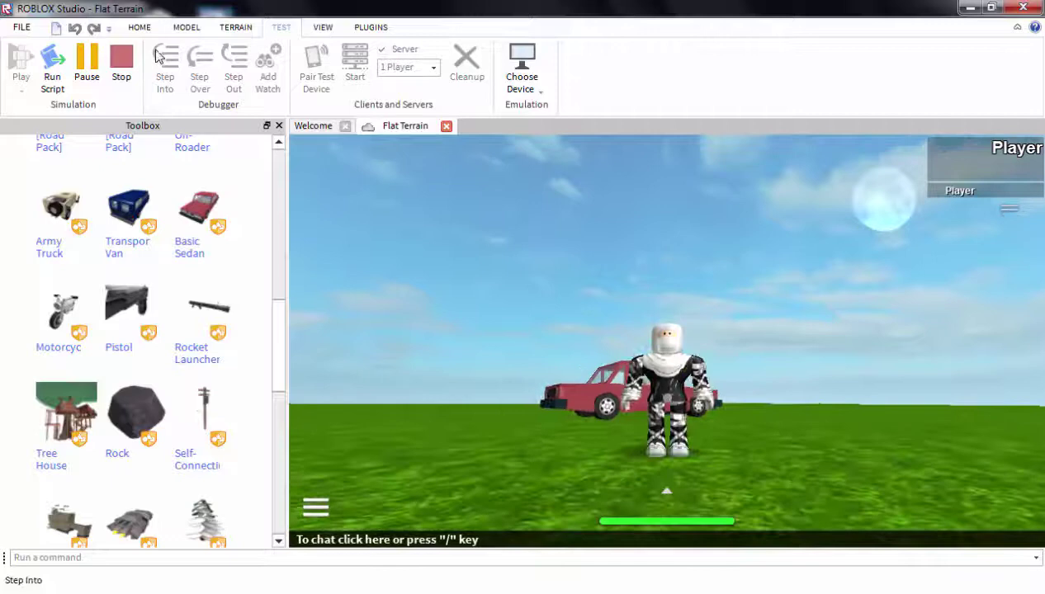
click(122, 64)
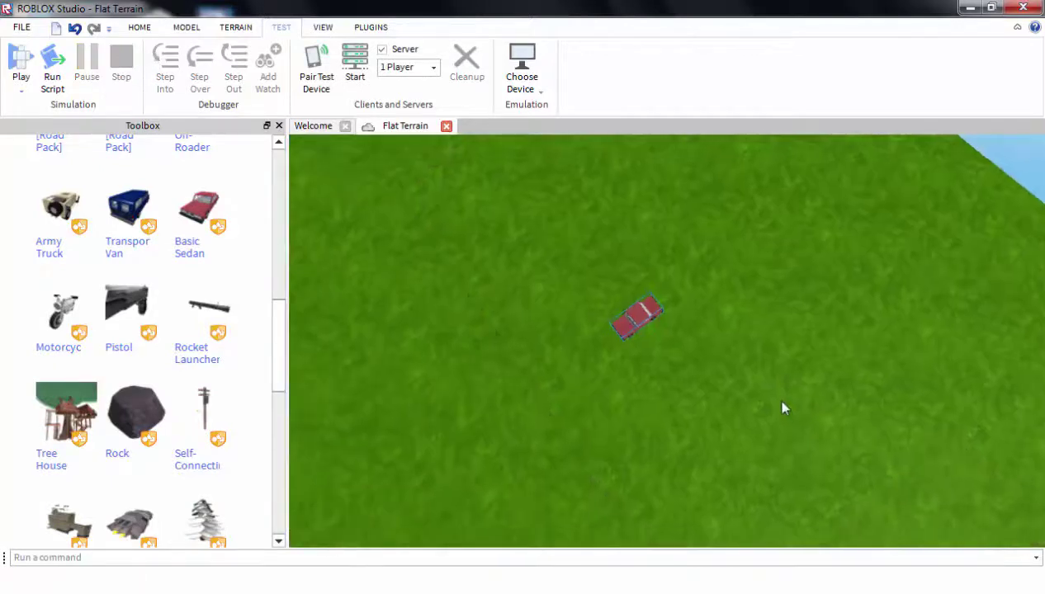
Delete the red sedan from the terrain
scroll(640, 330, up, 5)
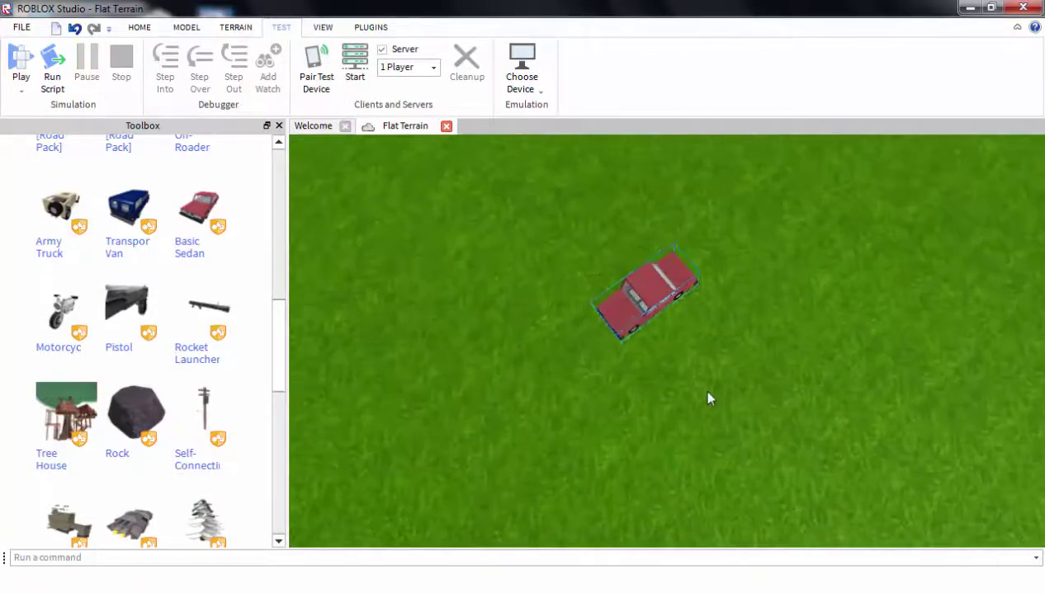
right_click(638, 340)
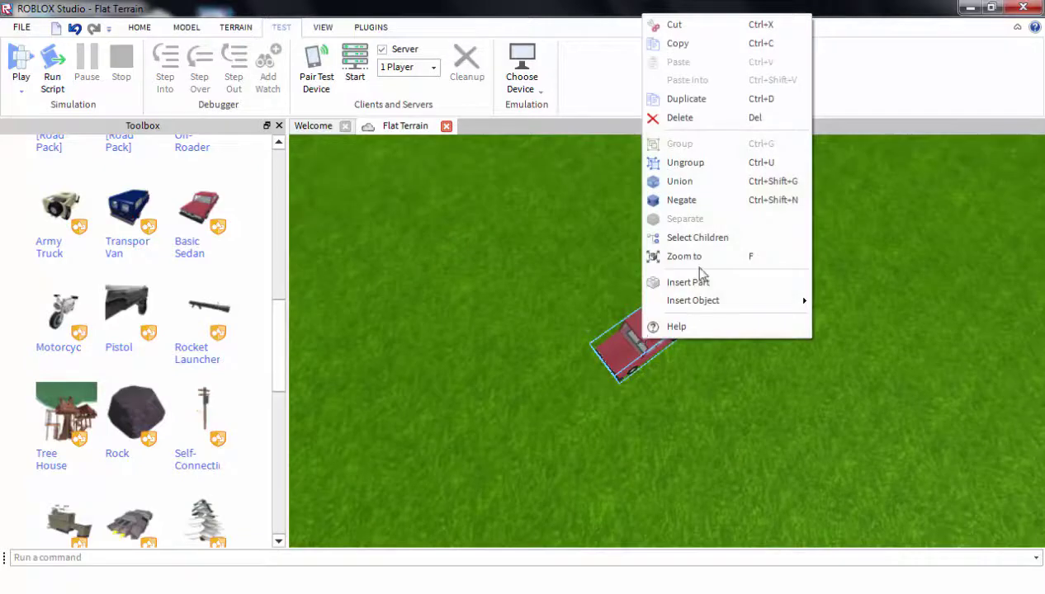
click(690, 118)
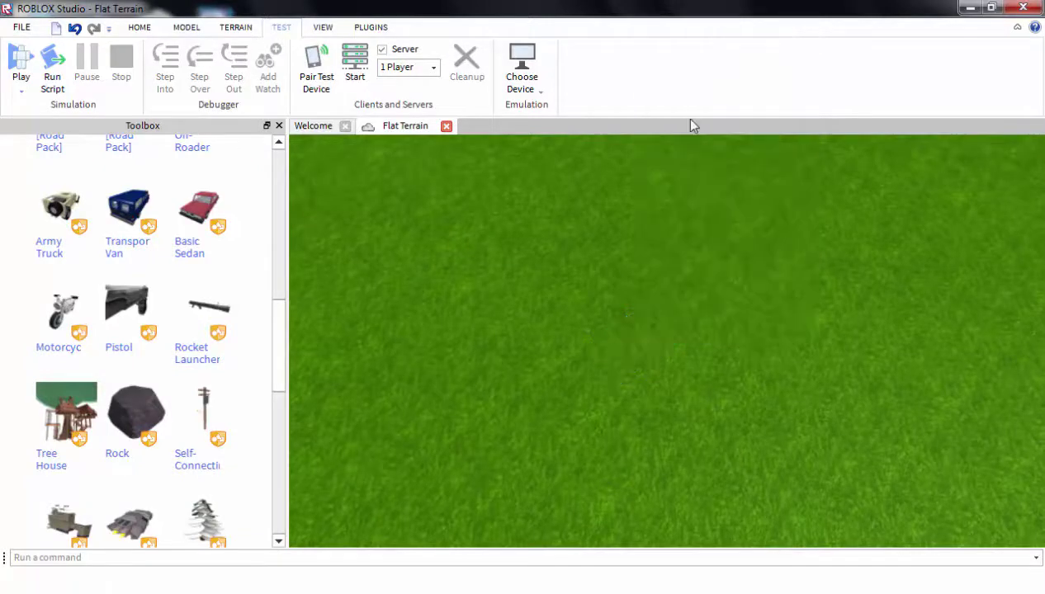
Insert a block-shaped Part on the grass terrain
click(141, 28)
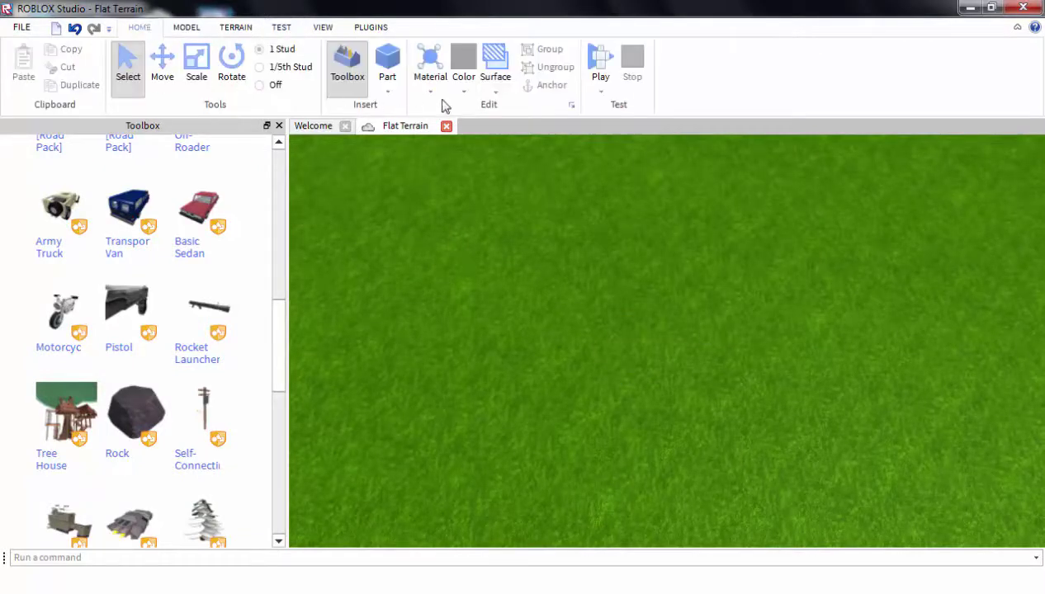
click(391, 96)
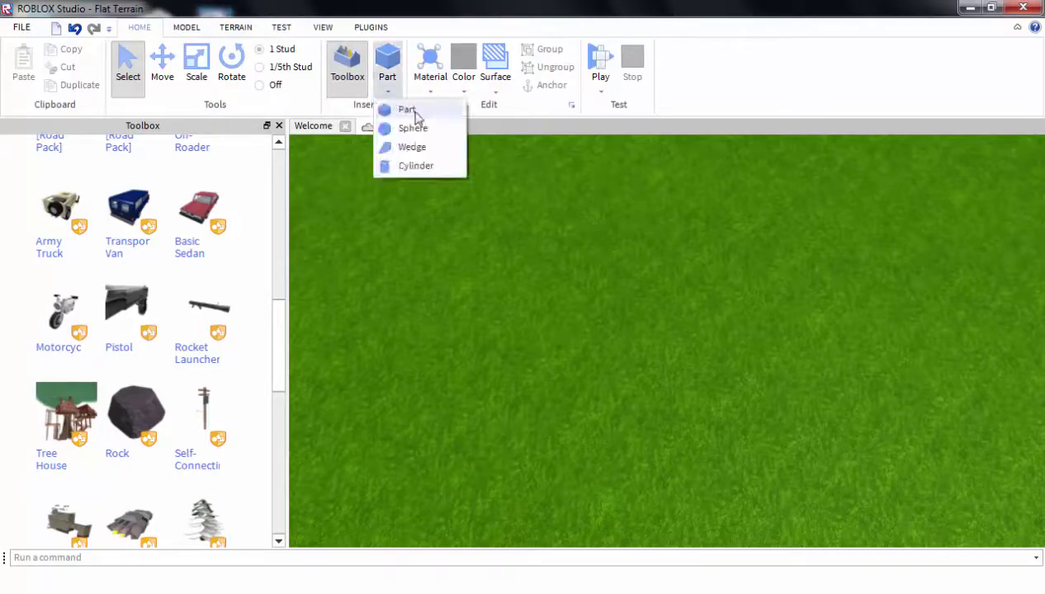
click(417, 116)
scroll(822, 462, up, 10)
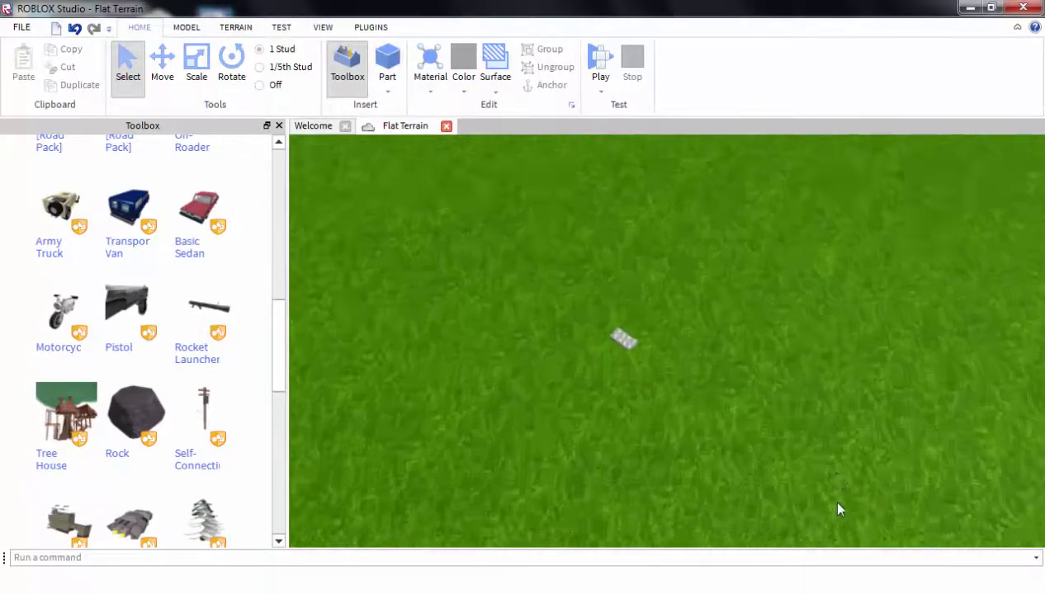
scroll(805, 454, down, 5)
Select the grey block on the grass and look through the editing commands available for it
click(671, 291)
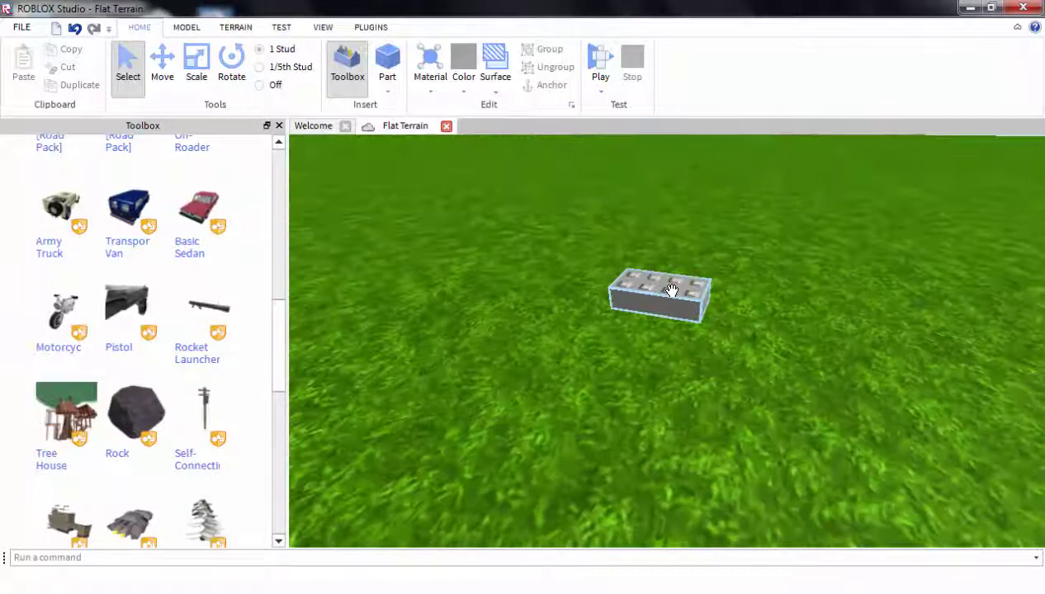
right_click(672, 290)
right_click(650, 278)
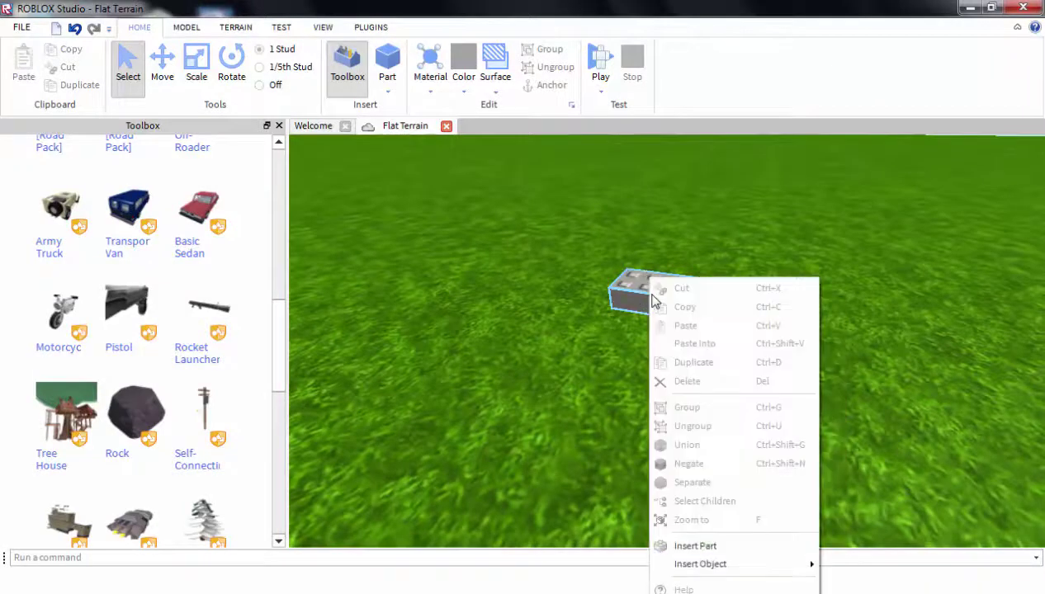
click(630, 299)
right_click(634, 296)
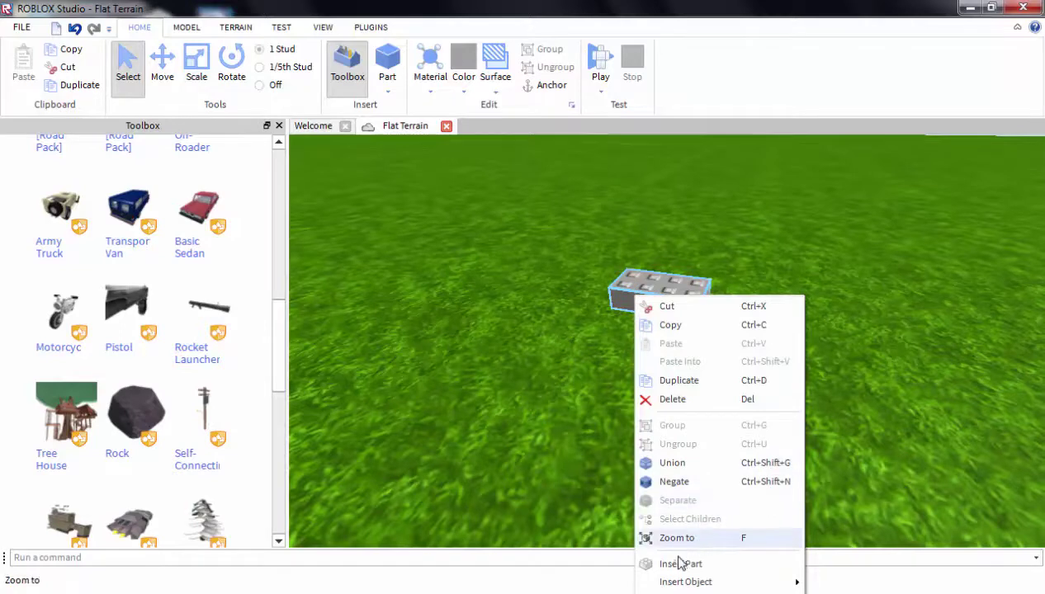
click(664, 277)
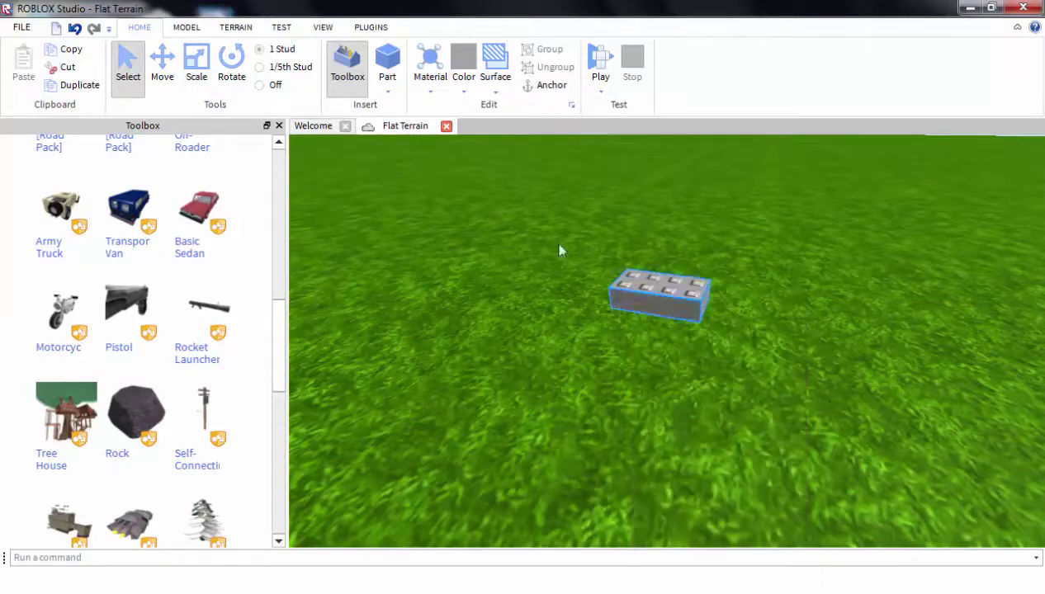
Scale the block taller and wider until it forms a large upright wall panel, and focus the view on it
click(195, 66)
click(162, 63)
click(195, 65)
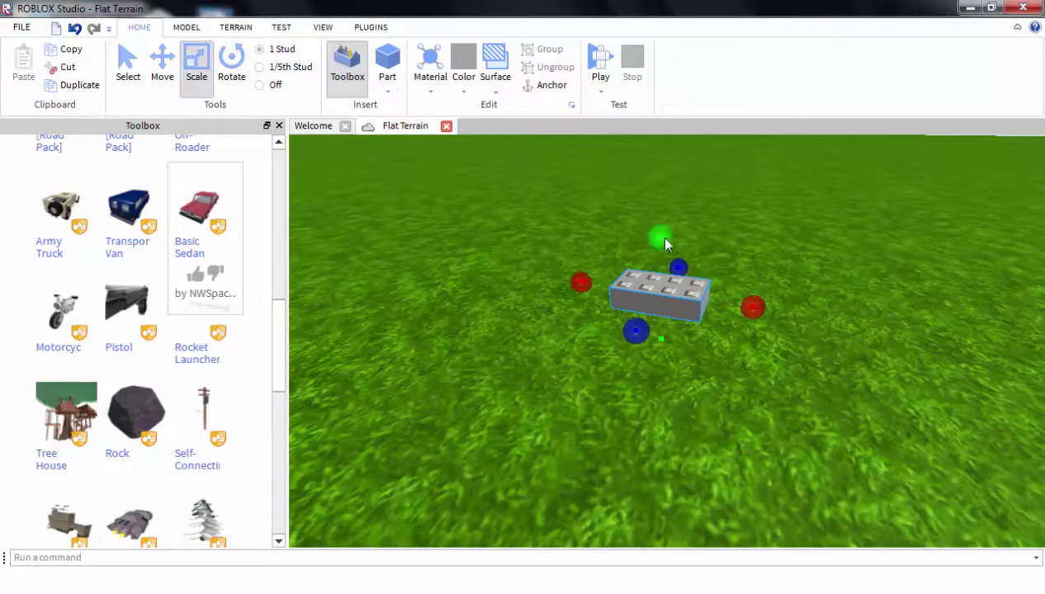
drag(666, 243, 677, 146)
right_drag(828, 390, 782, 377)
scroll(824, 388, down, 3)
drag(644, 287, 648, 167)
drag(694, 347, 915, 435)
key(f)
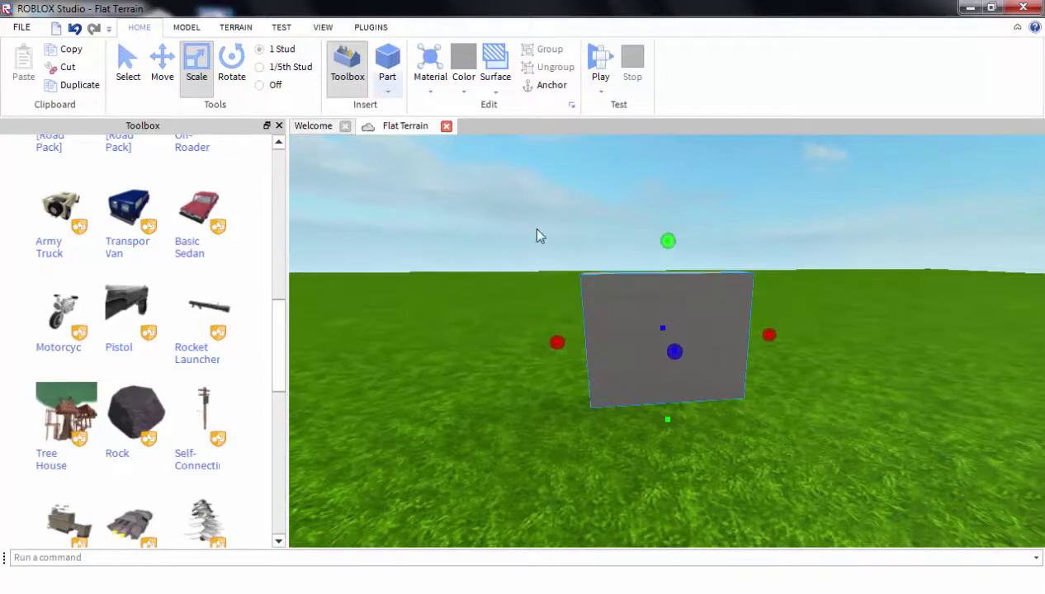
Duplicate the wall panel several times, placing one copy in front of the original and stacking further copies above it
right_click(651, 324)
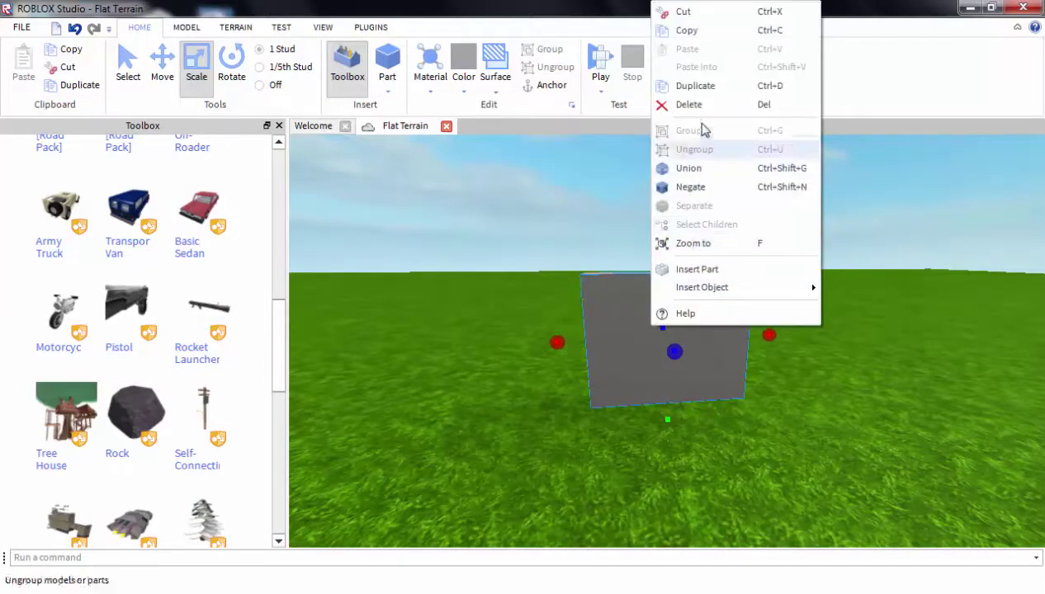
click(695, 86)
drag(682, 235, 712, 420)
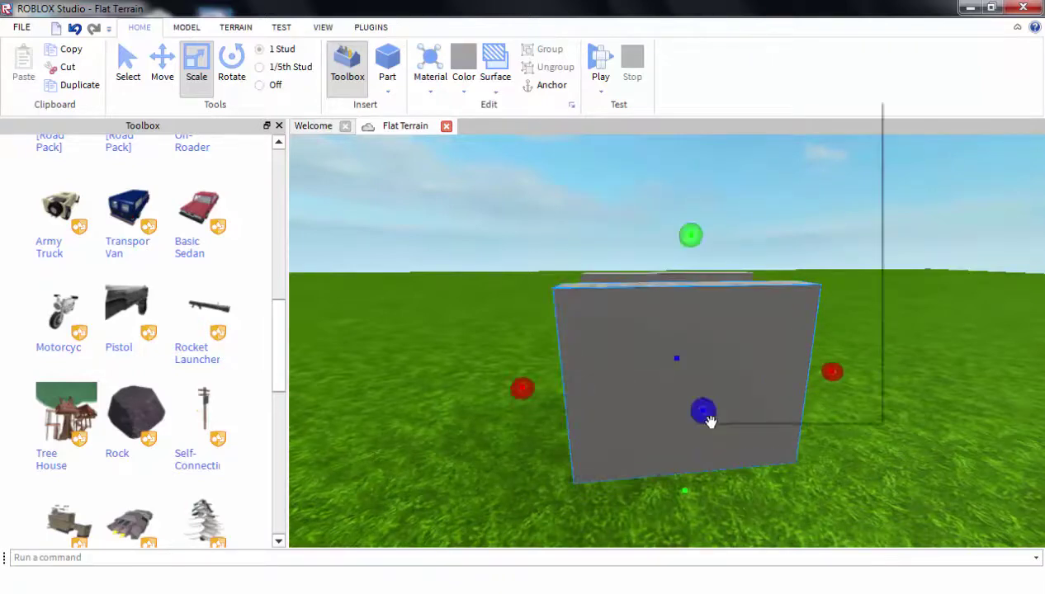
right_click(709, 421)
click(789, 182)
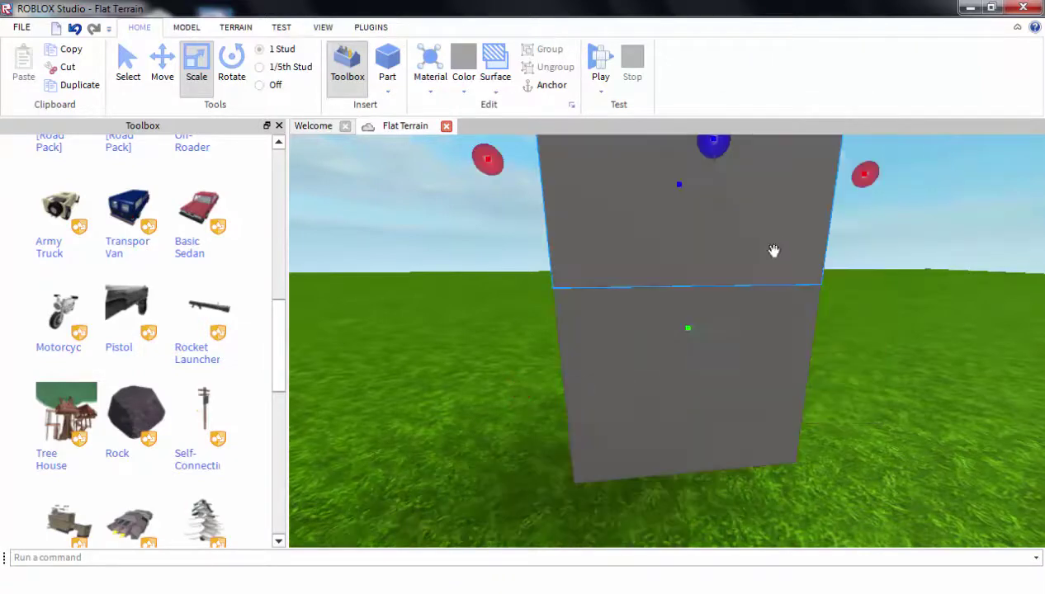
right_click(743, 346)
click(816, 102)
right_click(737, 298)
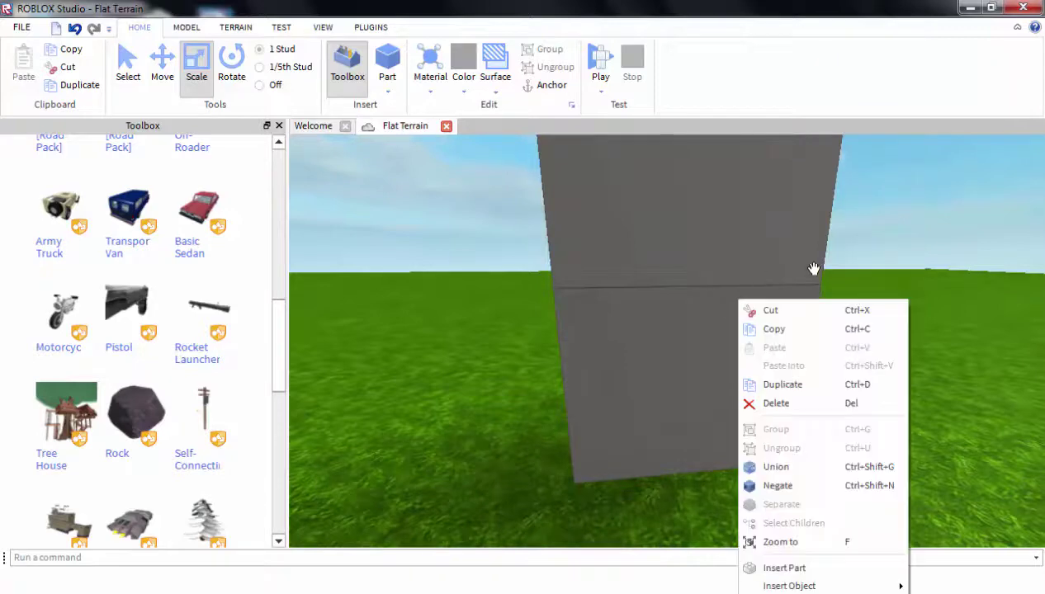
click(782, 384)
Rotate one wall copy perpendicular and set it against another panel to form a corner on the grass
right_drag(763, 386, 748, 315)
drag(632, 419, 757, 416)
key(r)
right_drag(871, 437, 851, 430)
scroll(851, 429, down, 2)
Try tilting and repositioning a wall panel in front of the standing ones, and delete the spare panel
drag(704, 329, 573, 437)
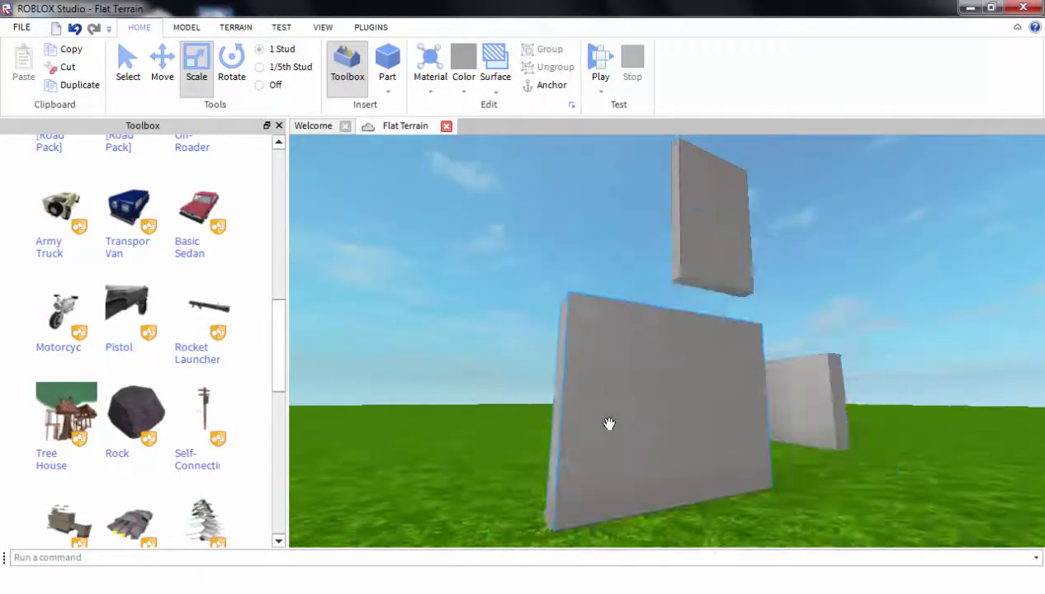
key(t)
key(t)
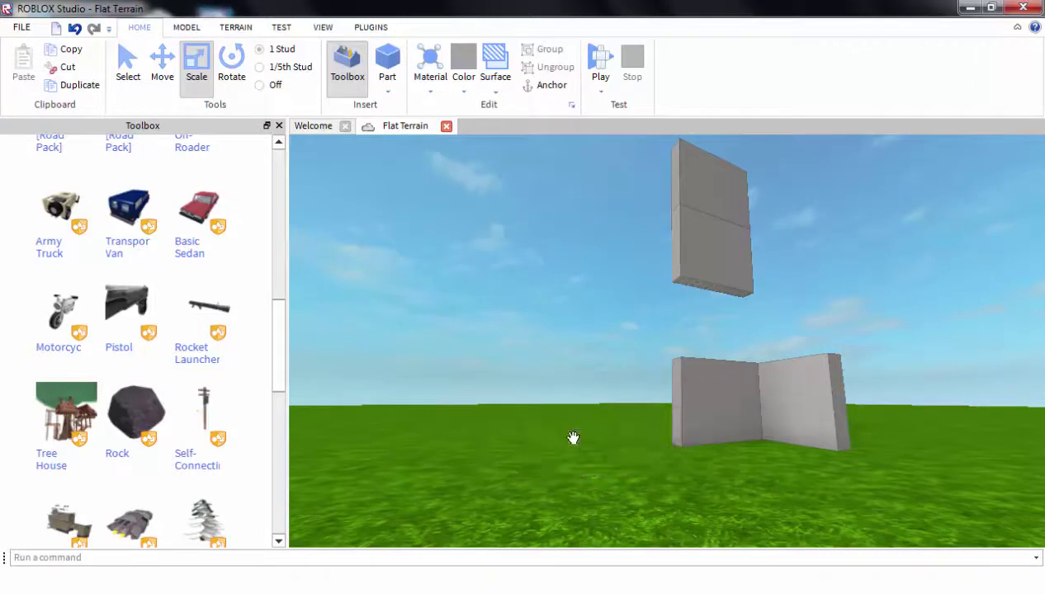
drag(573, 357, 608, 494)
key(Delete)
drag(617, 447, 654, 429)
key(t)
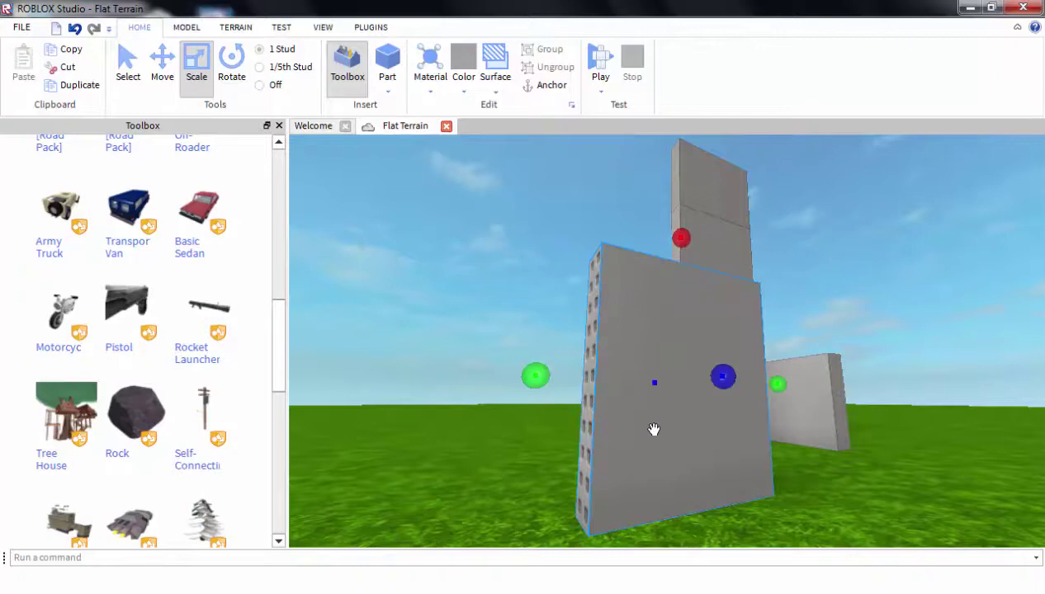
right_click(654, 429)
click(697, 207)
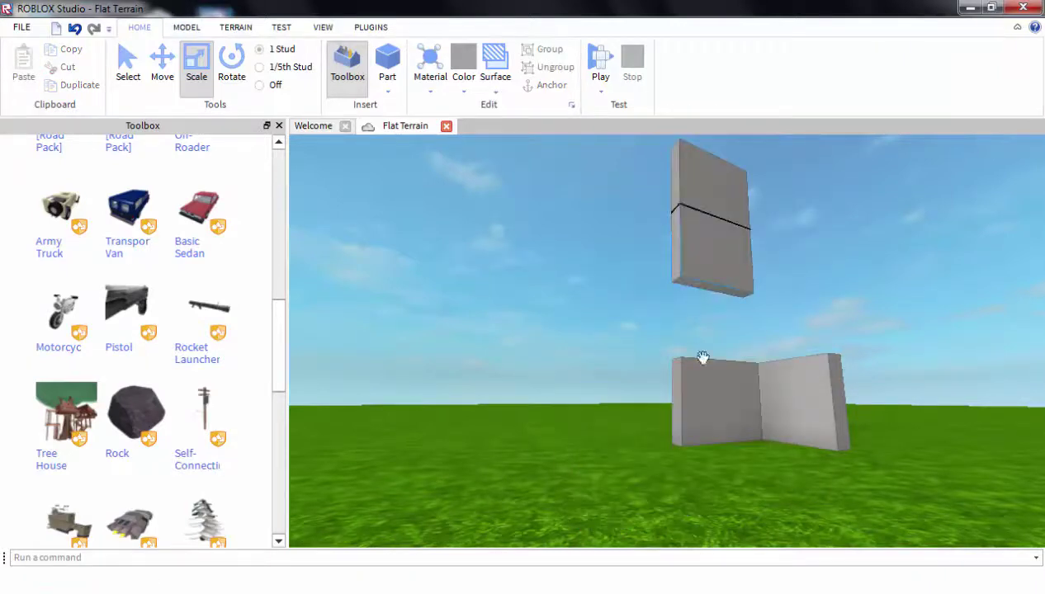
Place a wall panel against the corner walls as another side of the enclosure, and close the Toolbox
drag(703, 357, 721, 423)
right_drag(601, 400, 602, 400)
scroll(602, 400, down, 3)
scroll(602, 400, down, 1)
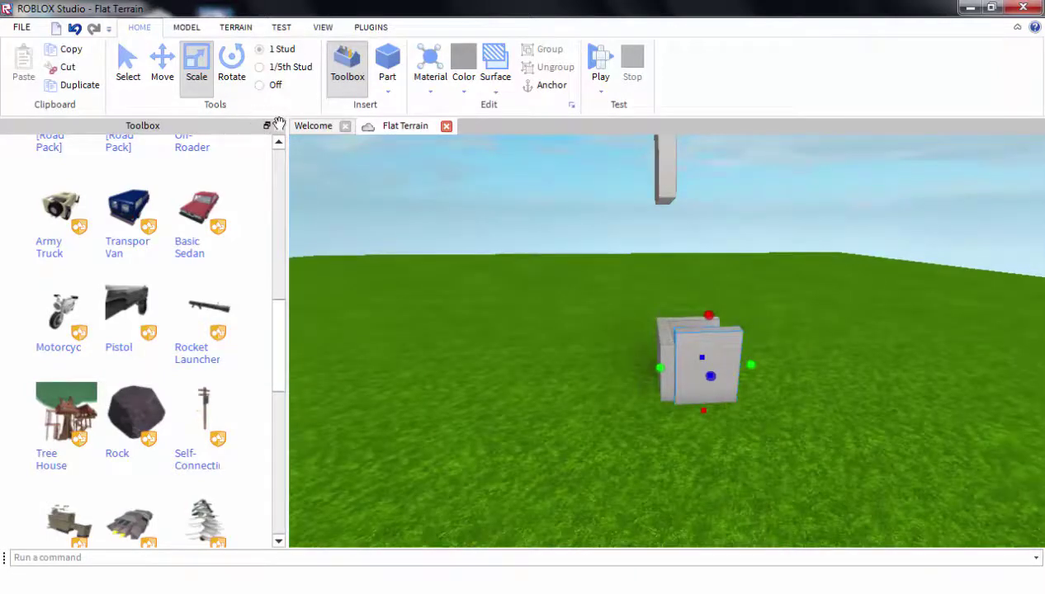
click(279, 125)
scroll(612, 405, up, 2)
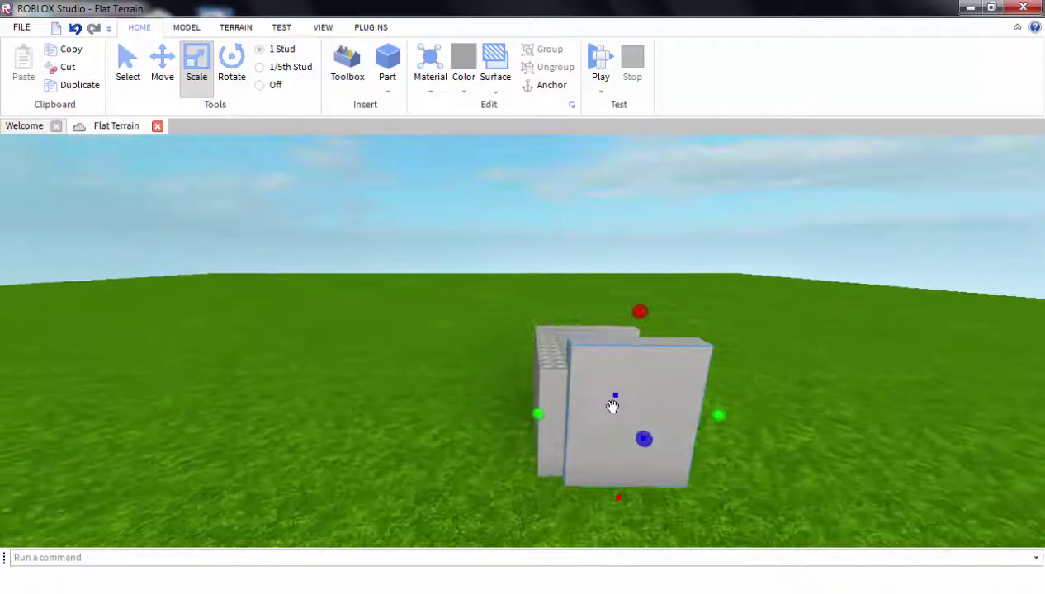
mouse_move(619, 402)
mouse_down()
mouse_move(635, 419)
mouse_move(625, 401)
mouse_move(601, 406)
mouse_up()
mouse_move(767, 385)
right_down()
mouse_move(784, 385)
mouse_move(783, 376)
right_up()
scroll(784, 385, down, 4)
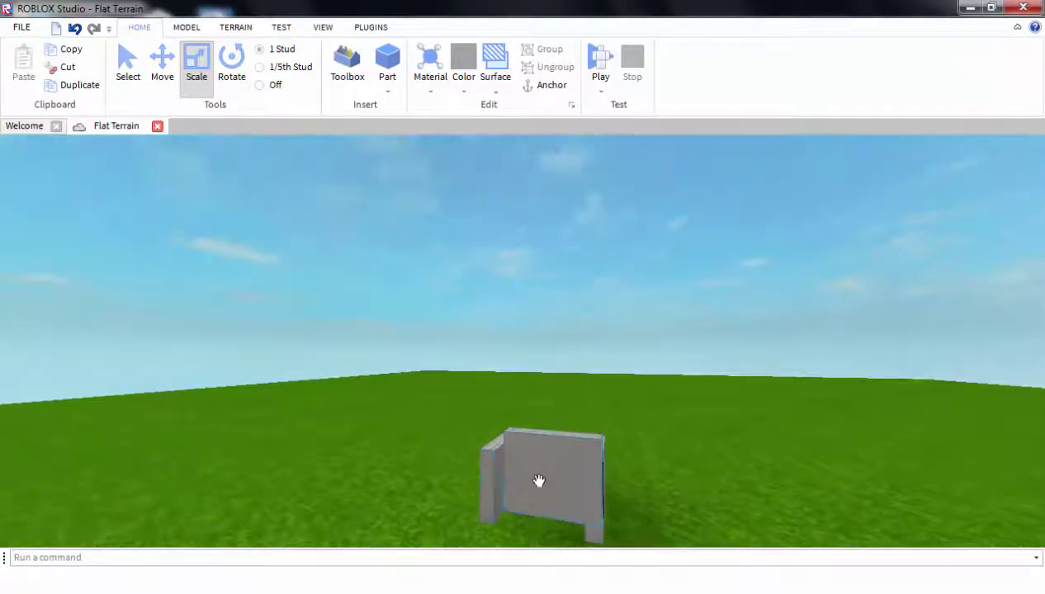
Bring the fourth wall panel down to the open side of the enclosure
drag(539, 481, 531, 540)
scroll(527, 497, up, 2)
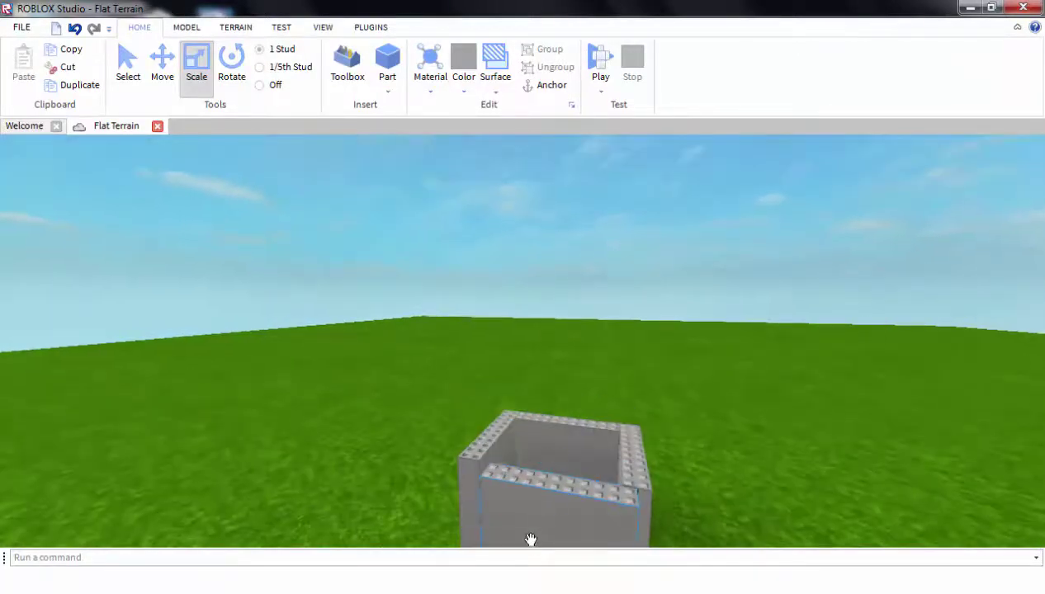
right_drag(766, 400, 731, 450)
drag(639, 376, 653, 327)
scroll(653, 327, up, 2)
scroll(653, 328, up, 8)
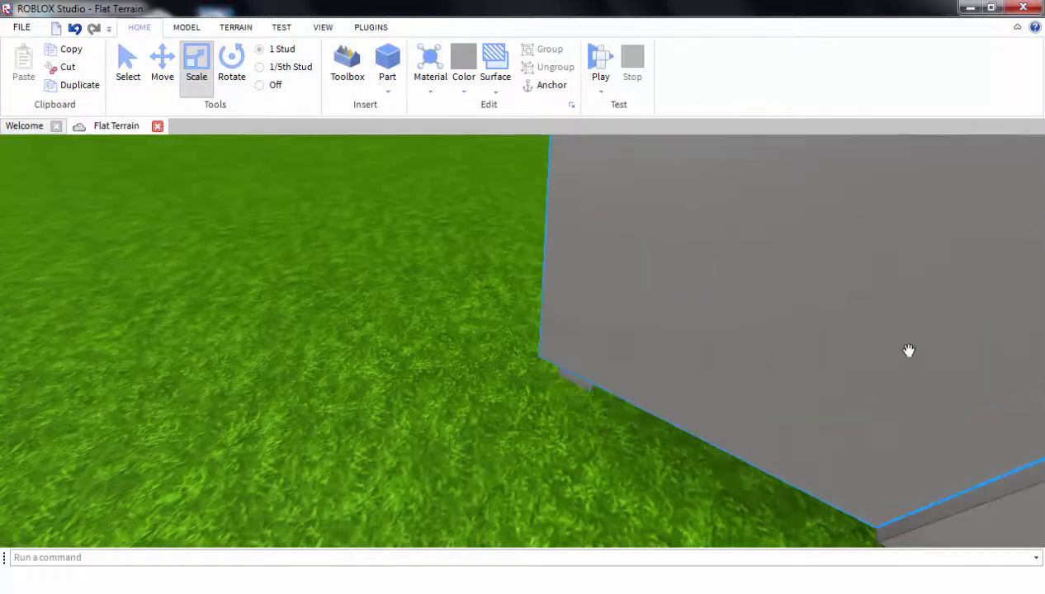
drag(1005, 368, 900, 361)
Align the fourth wall flush between the two side walls so the four panels form a closed rectangle
right_drag(409, 286, 376, 320)
scroll(370, 321, down, 5)
scroll(369, 321, down, 5)
scroll(375, 319, up, 1)
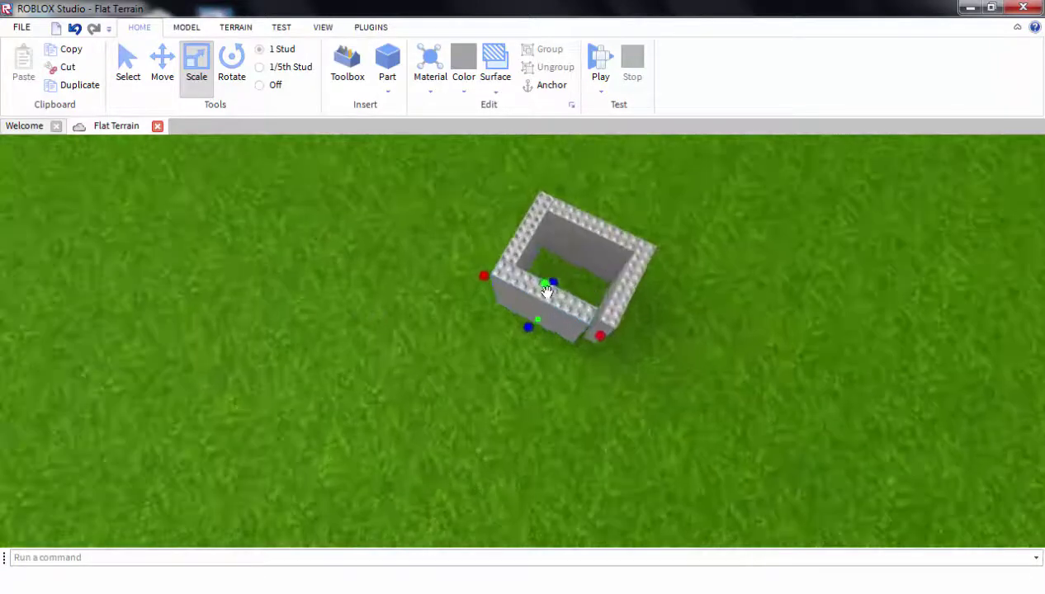
mouse_move(492, 277)
mouse_down()
mouse_move(562, 294)
mouse_move(494, 266)
mouse_up()
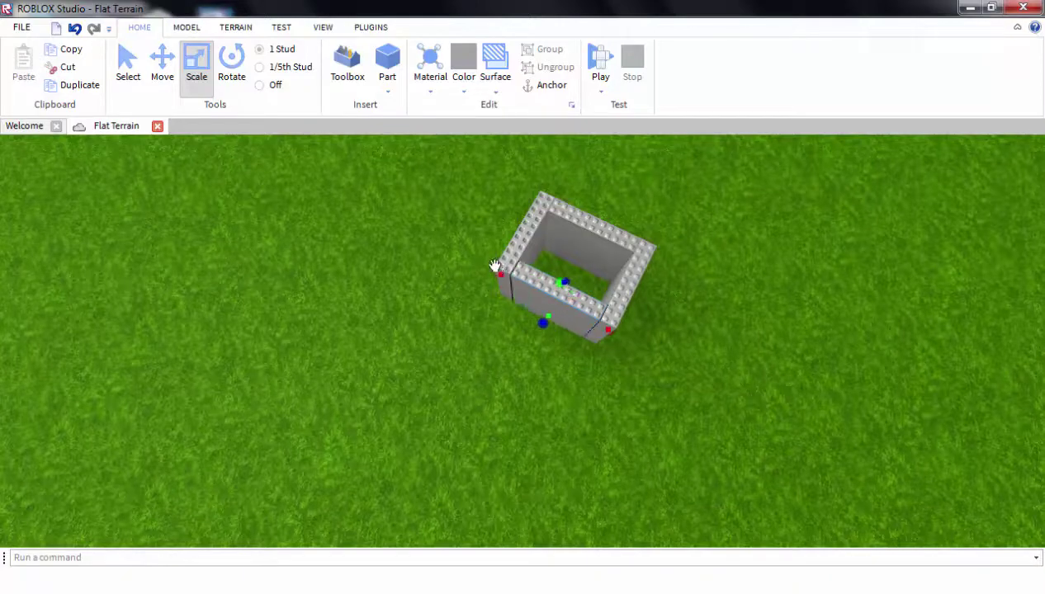
mouse_move(432, 314)
right_down()
mouse_move(450, 313)
mouse_move(436, 322)
mouse_move(436, 306)
mouse_move(436, 335)
mouse_move(436, 322)
right_up()
scroll(436, 322, down, 4)
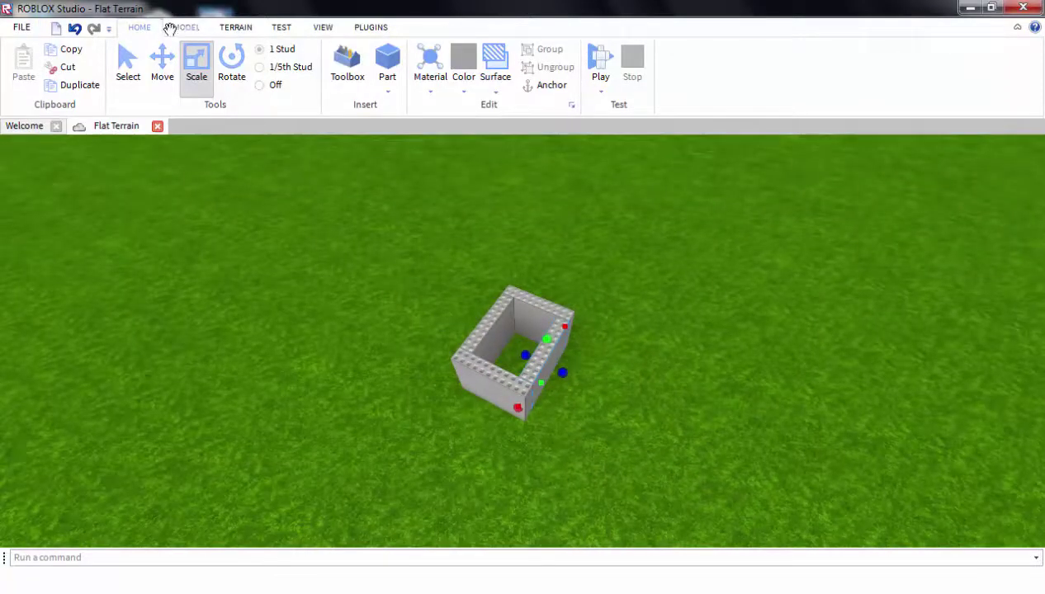
Insert a new Part and move it onto the top edge of the walls at a far corner
click(182, 27)
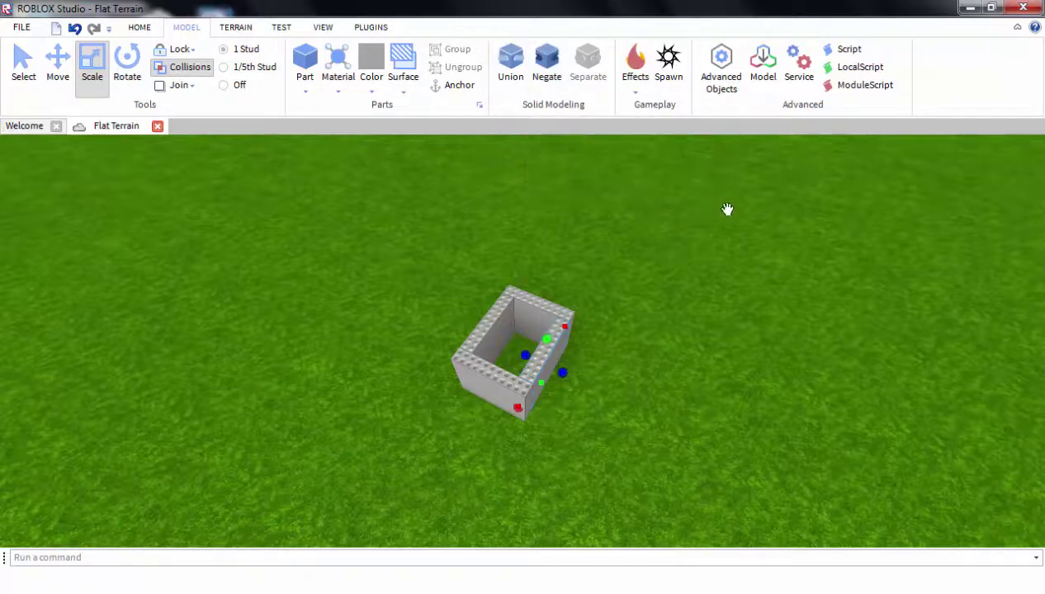
right_click(553, 343)
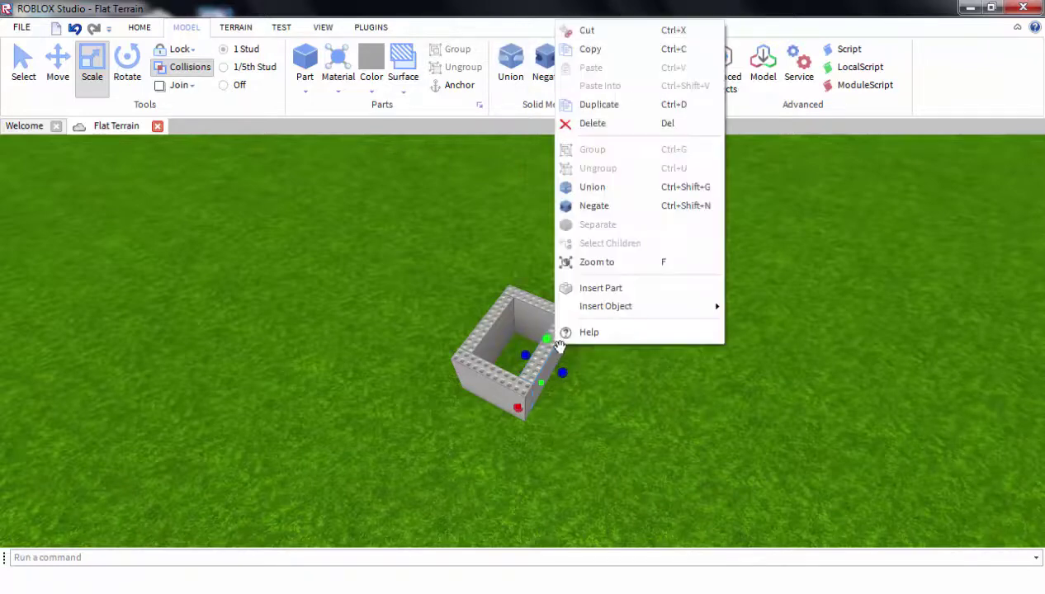
click(621, 285)
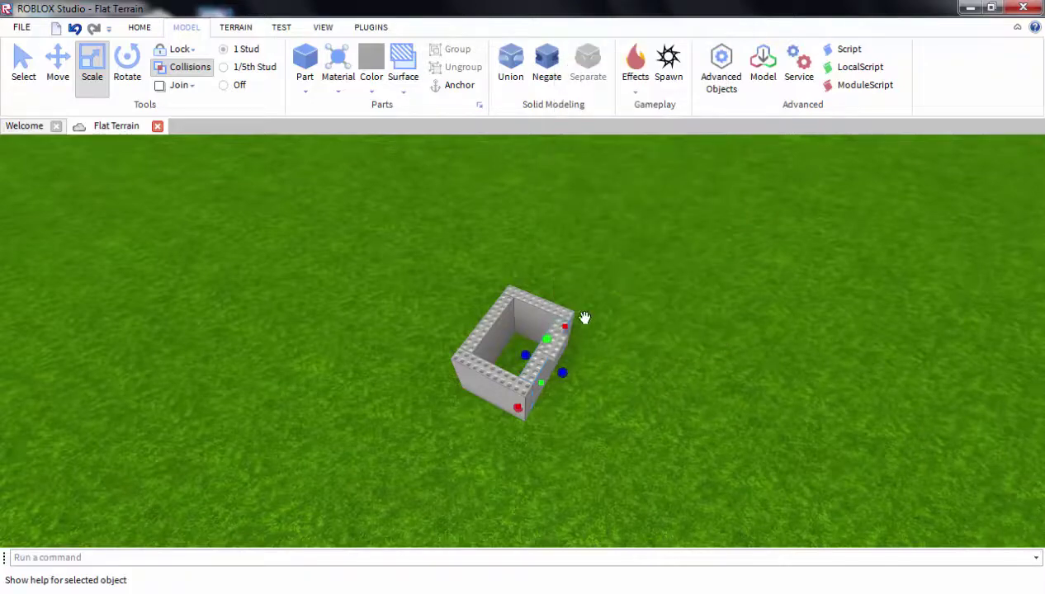
scroll(573, 353, up, 3)
right_drag(573, 353, 476, 314)
click(481, 302)
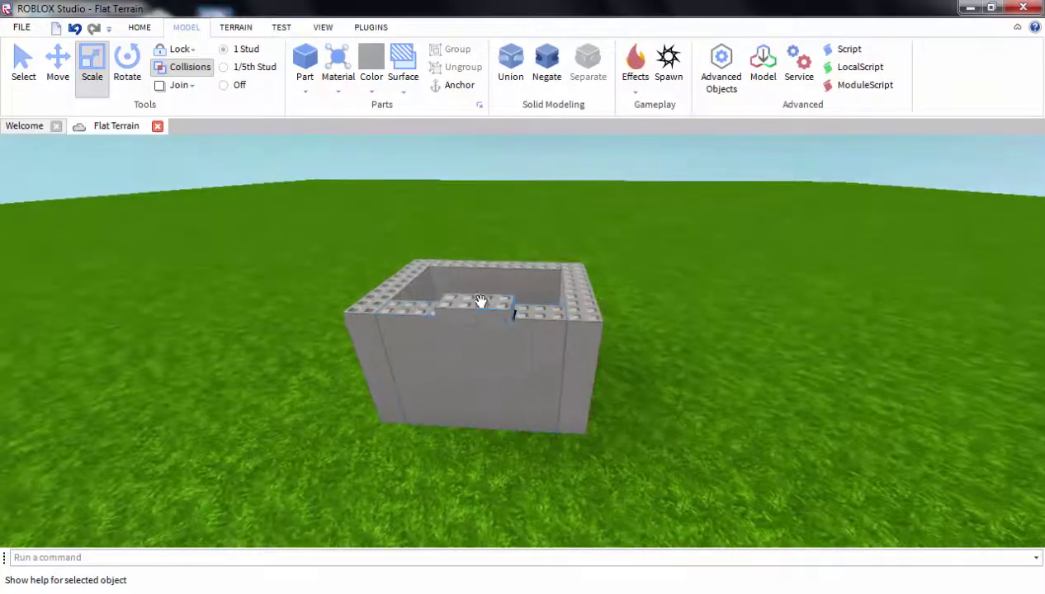
drag(481, 302, 447, 261)
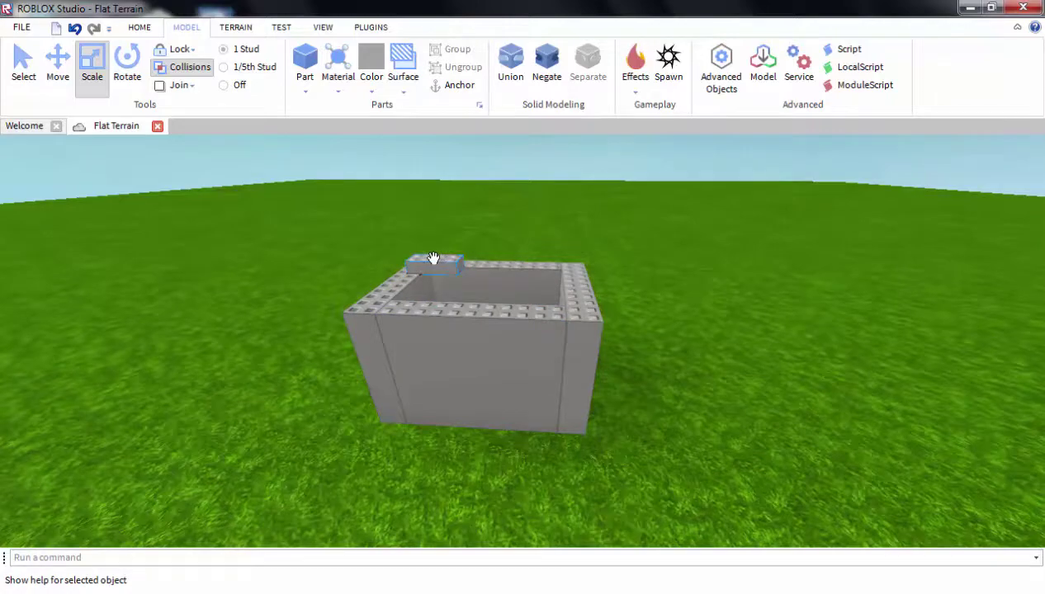
Adjust the small block's position so it sits on top of the walls at the corner
scroll(809, 211, up, 3)
right_drag(810, 211, 726, 241)
scroll(818, 239, down, 4)
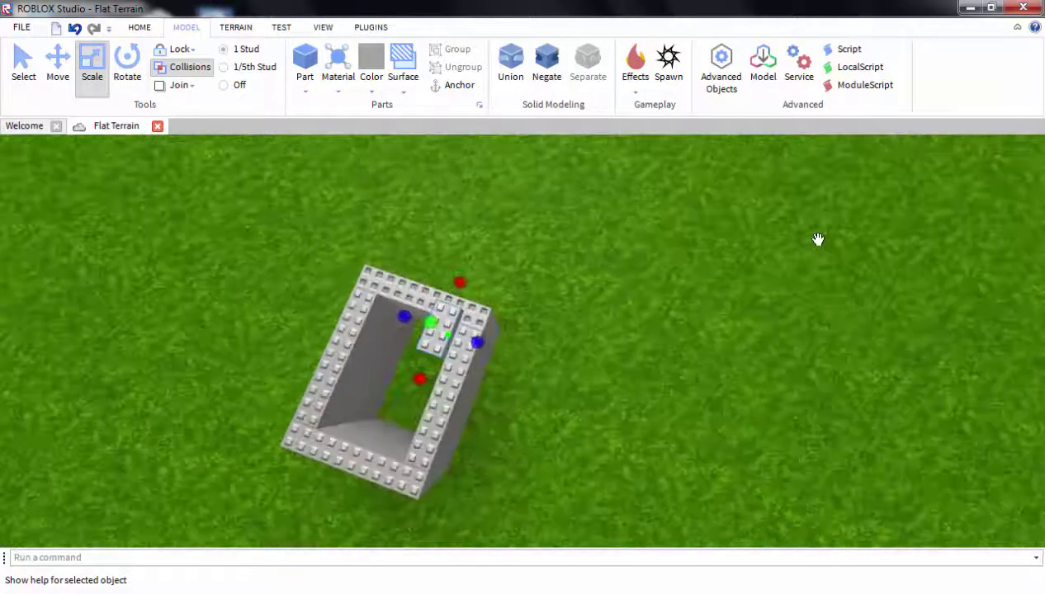
scroll(818, 240, up, 3)
drag(517, 228, 521, 258)
Scale the small block across the width and length of the enclosure so it covers the opening as a roof
right_drag(816, 340, 822, 335)
scroll(571, 415, down, 3)
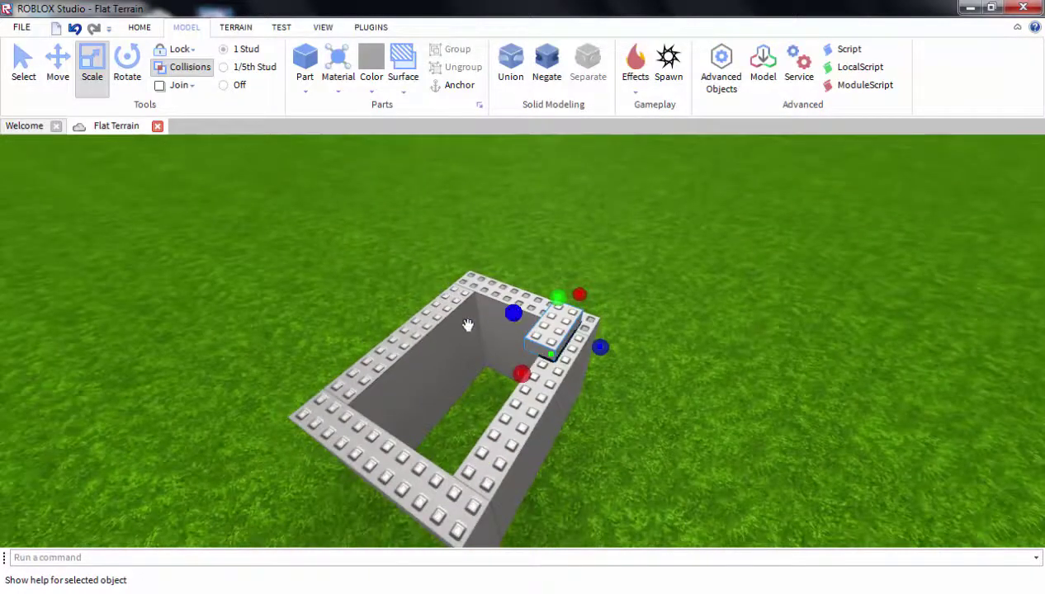
drag(467, 324, 420, 309)
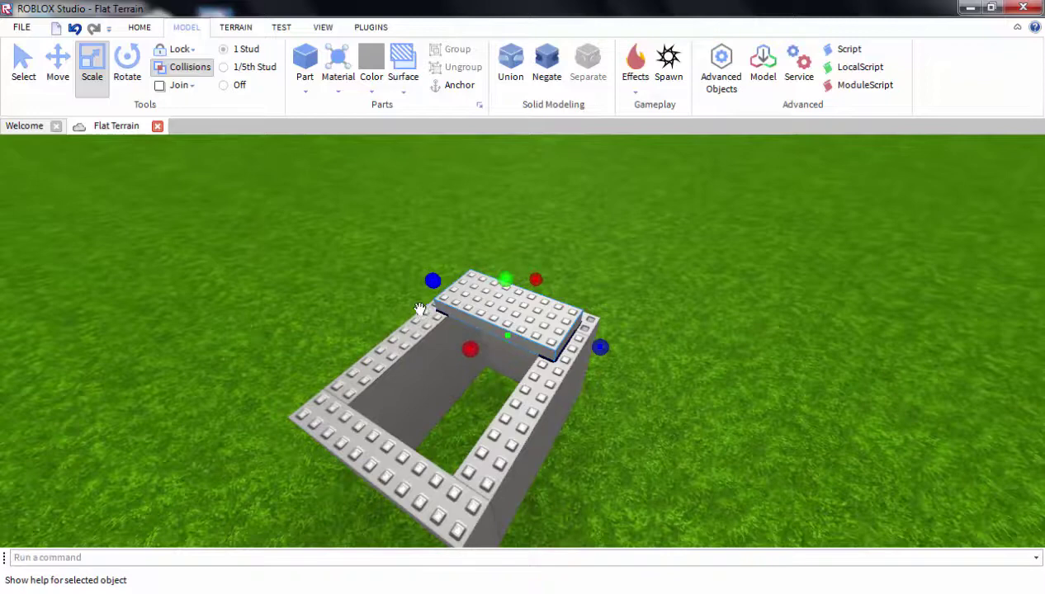
drag(470, 349, 320, 462)
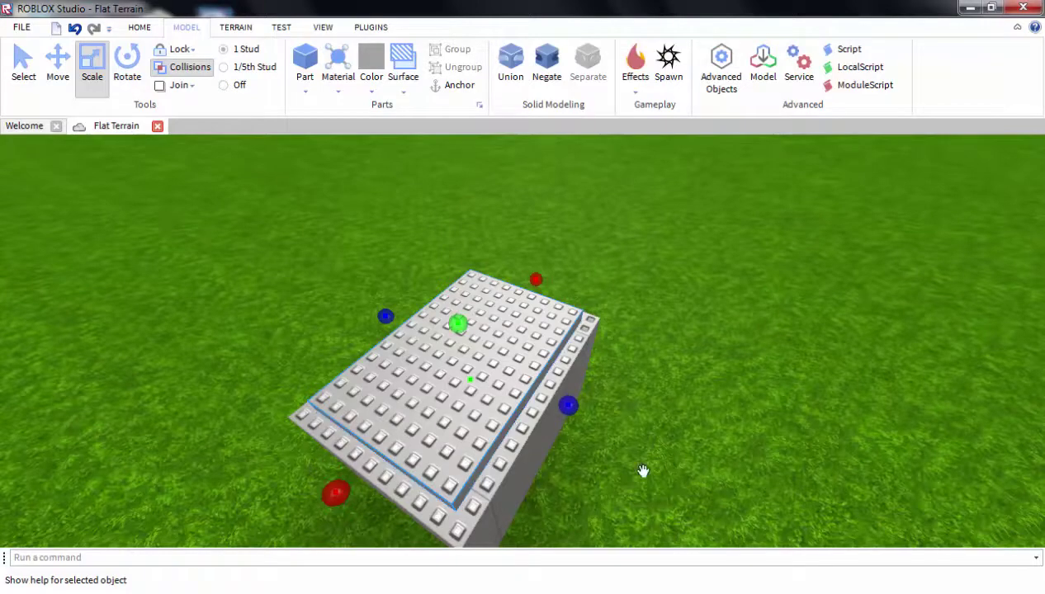
Select all the wall panels together with the roof and group them into one model
mouse_move(844, 454)
right_down()
mouse_move(871, 460)
mouse_move(856, 463)
right_up()
drag(364, 239, 551, 436)
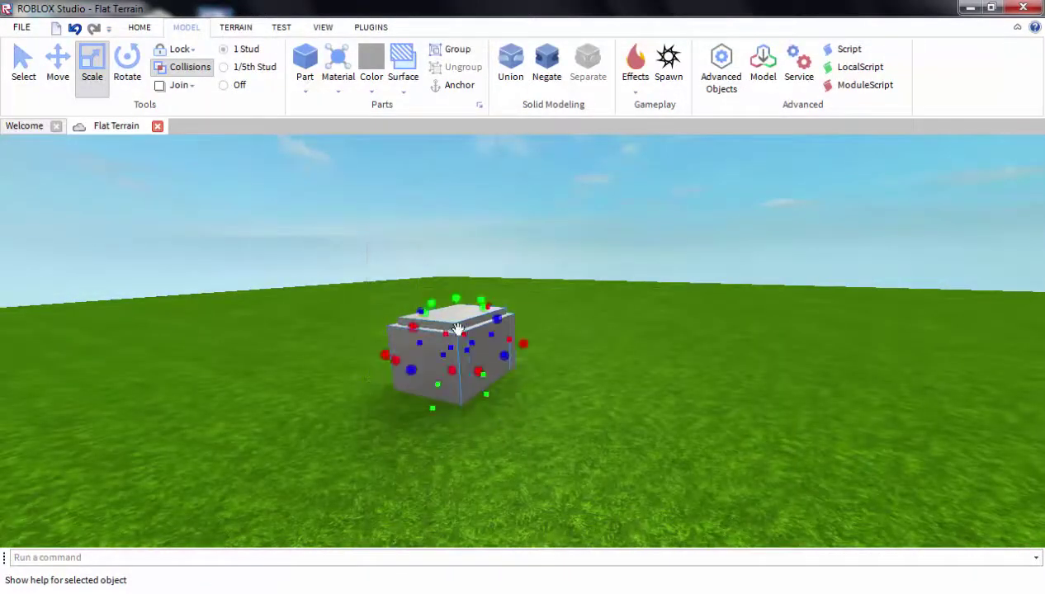
right_click(480, 341)
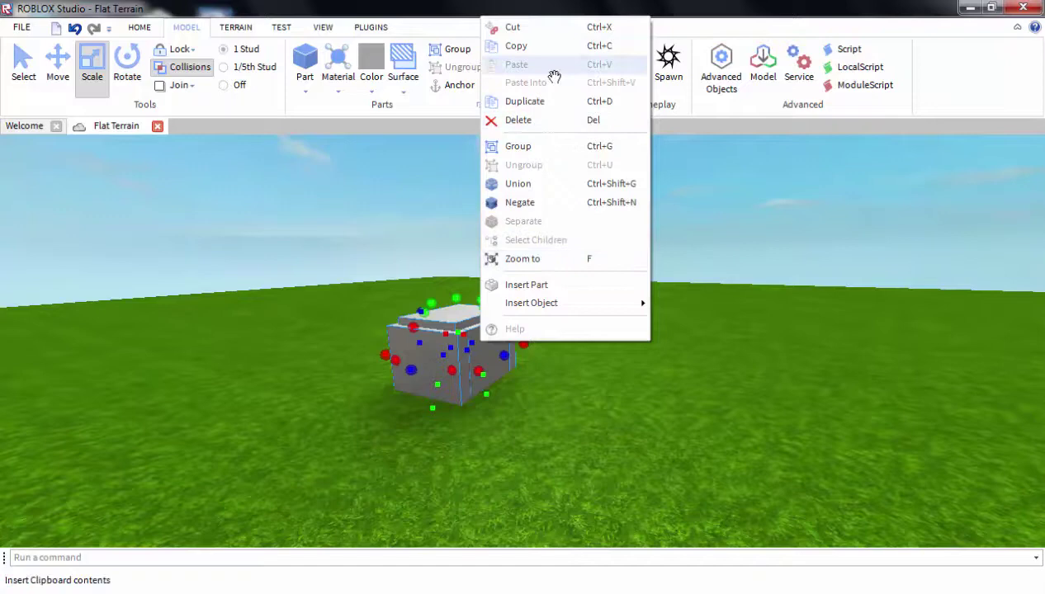
click(512, 147)
right_drag(596, 270, 602, 266)
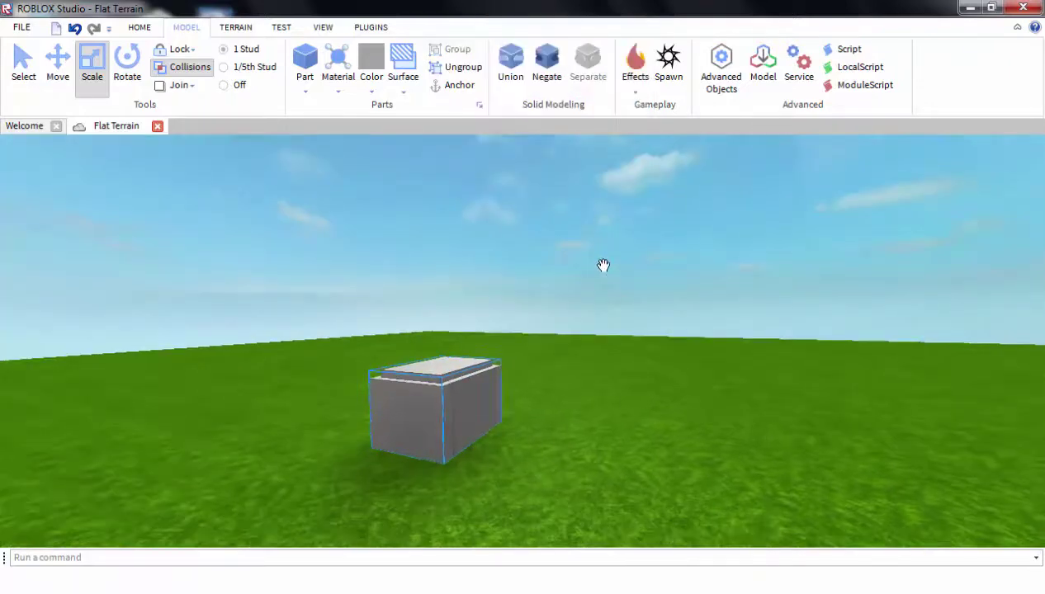
Move the grouped building across the grass as a single object
click(602, 266)
drag(441, 415, 571, 498)
middle_drag(571, 497, 569, 467)
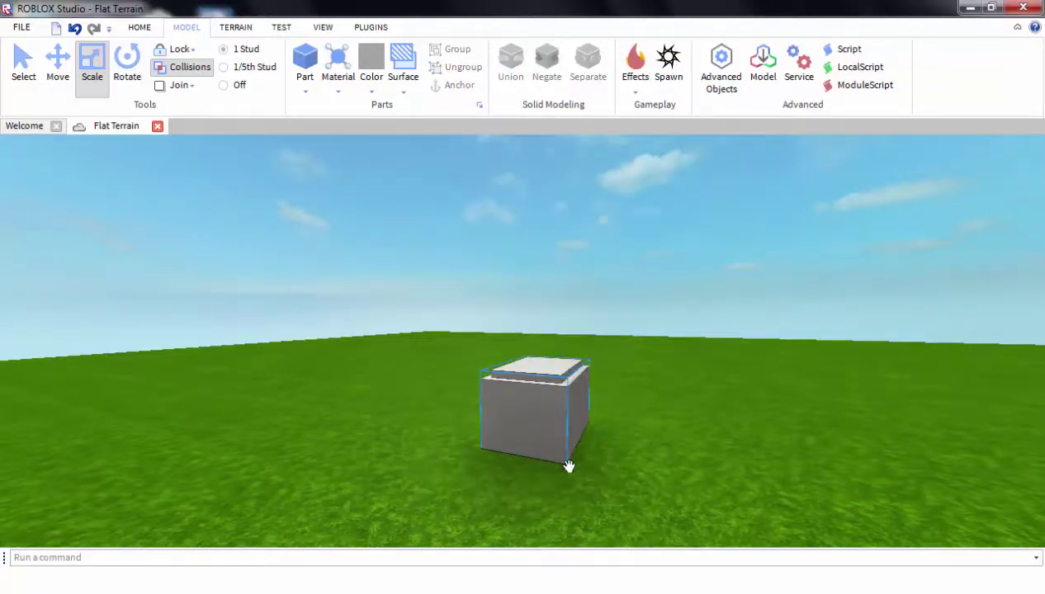
Add a small block on the grass beside the building and group the two into one model
click(569, 467)
key(f)
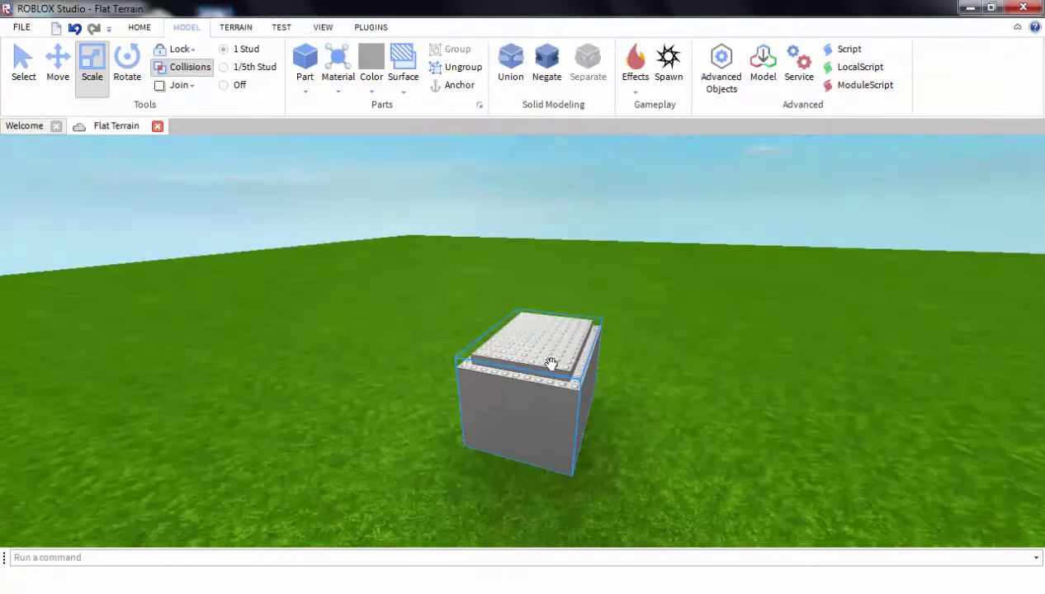
scroll(551, 364, down, 3)
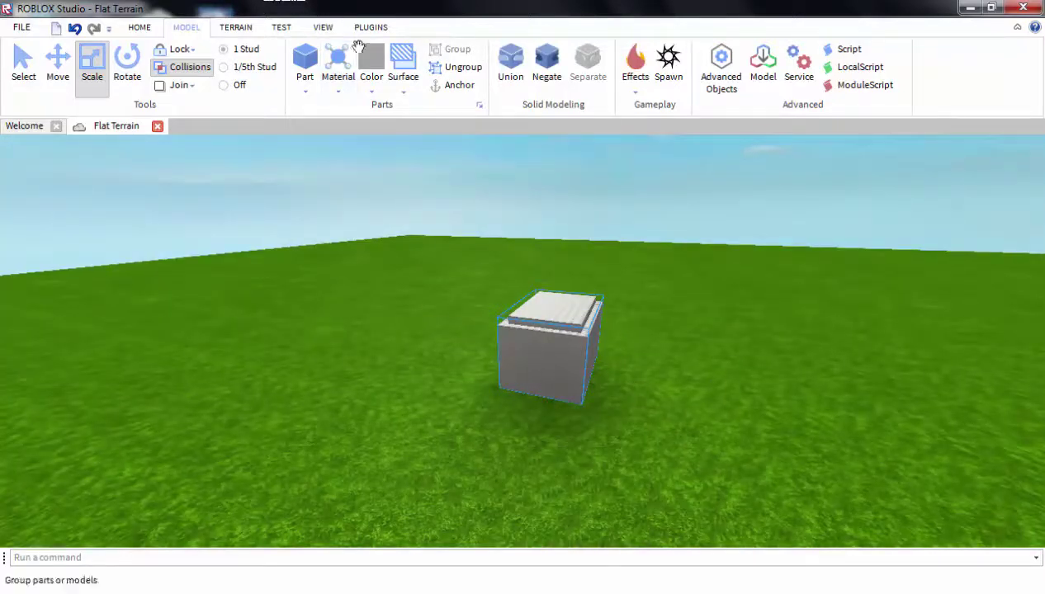
click(670, 58)
drag(509, 340, 649, 398)
mouse_move(470, 360)
right_down()
mouse_move(478, 364)
mouse_move(337, 353)
mouse_move(476, 364)
right_up()
key(ctrl+z)
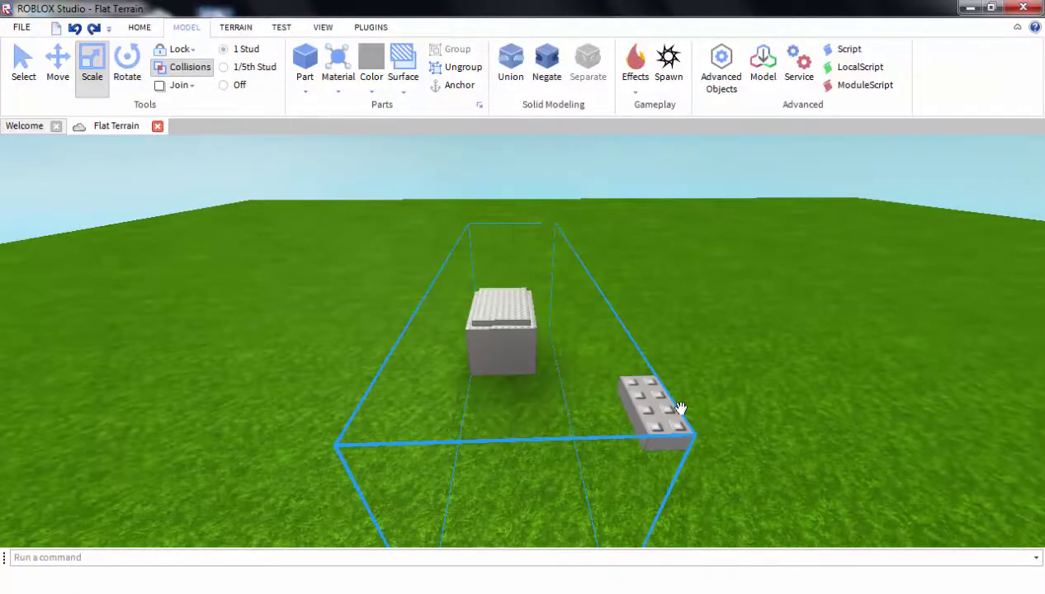
Move the combined block and building across the grass, and undo both the move and the grouping
drag(679, 408, 595, 437)
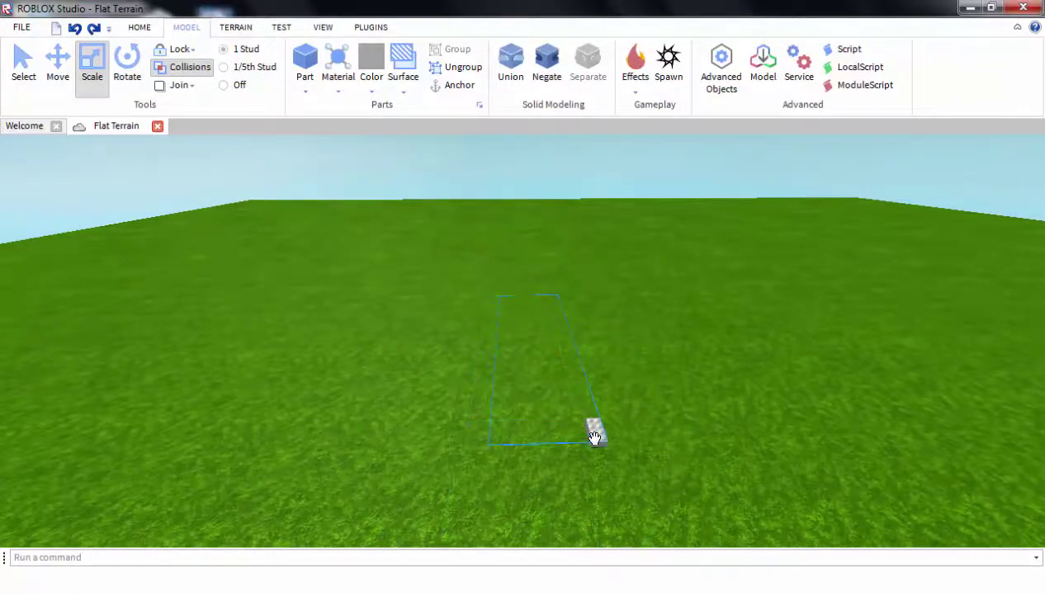
scroll(710, 353, up, 12)
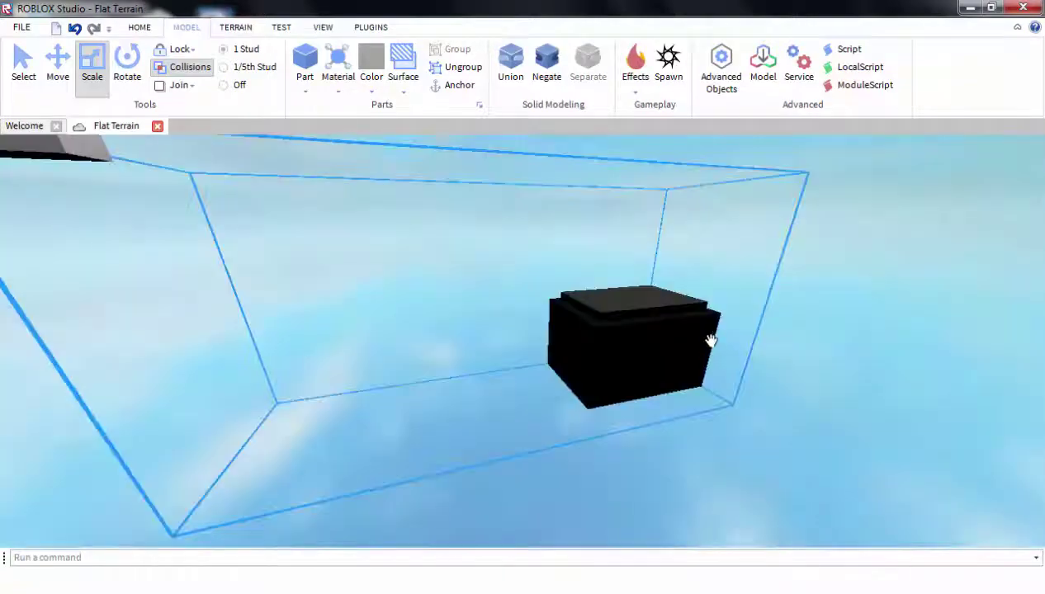
scroll(710, 342, down, 12)
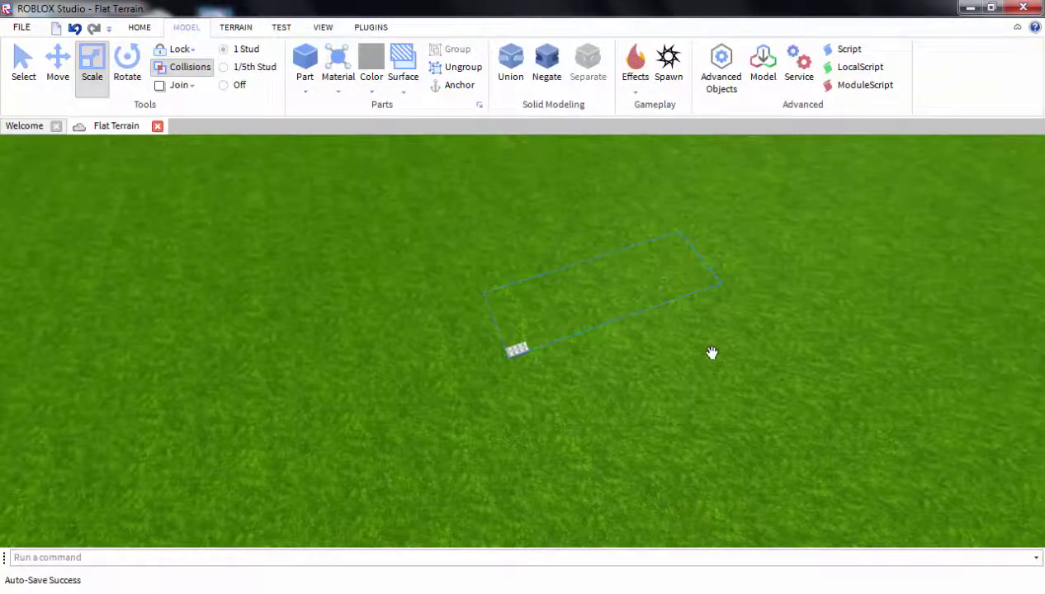
key(ctrl+z)
key(ctrl+z)
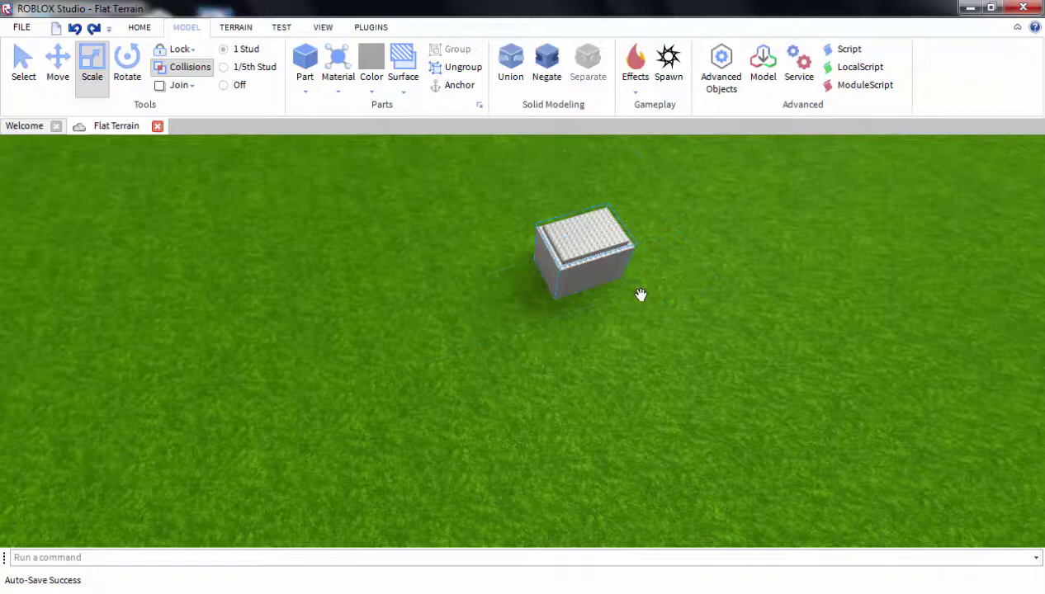
Scale the separate small block along its length and width into a broad flat plate
right_drag(722, 306, 693, 336)
click(693, 336)
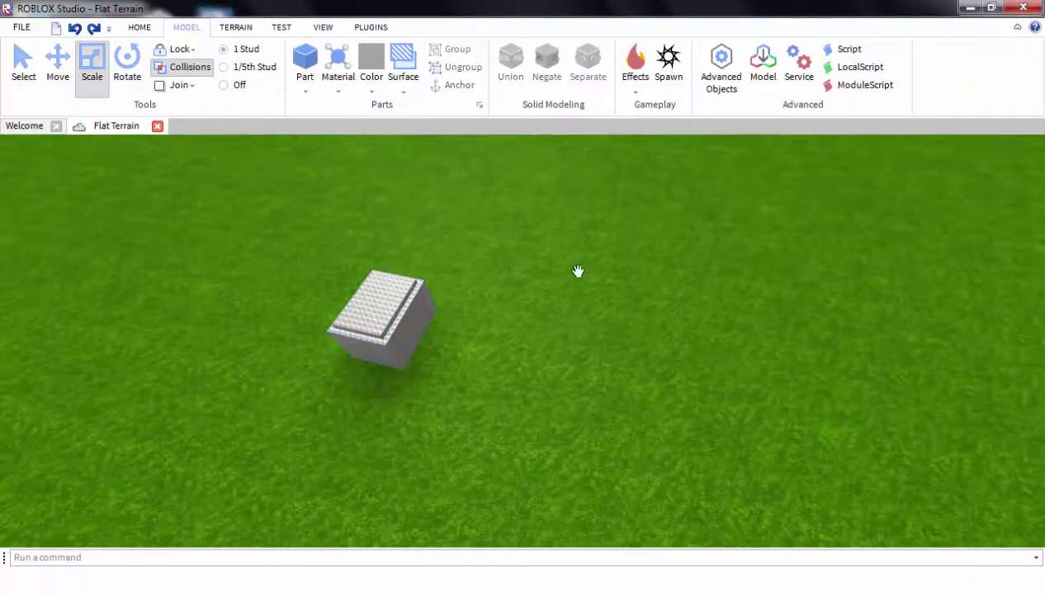
right_drag(686, 377, 501, 315)
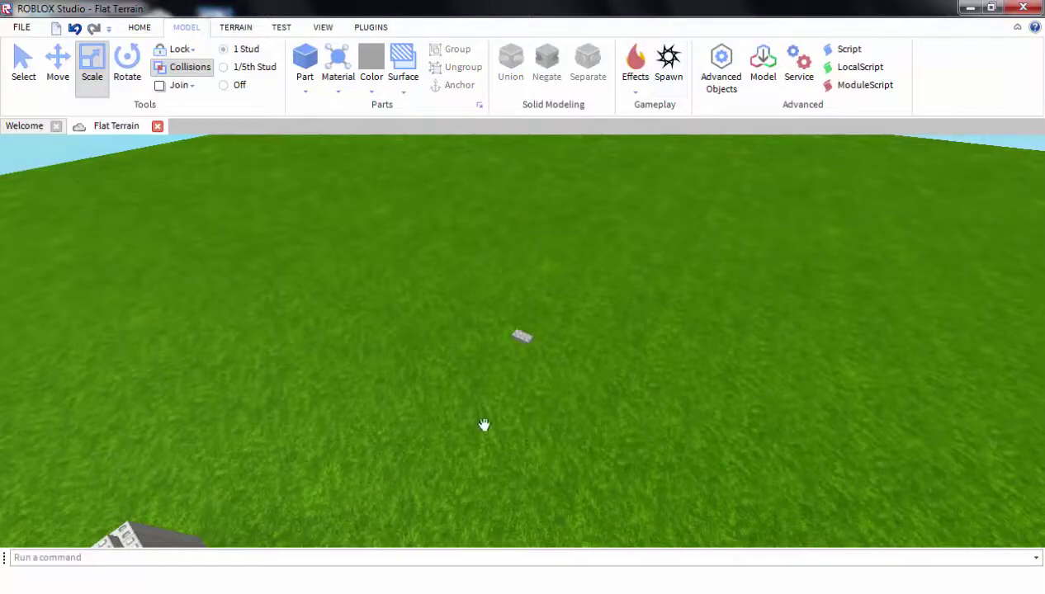
scroll(692, 418, up, 5)
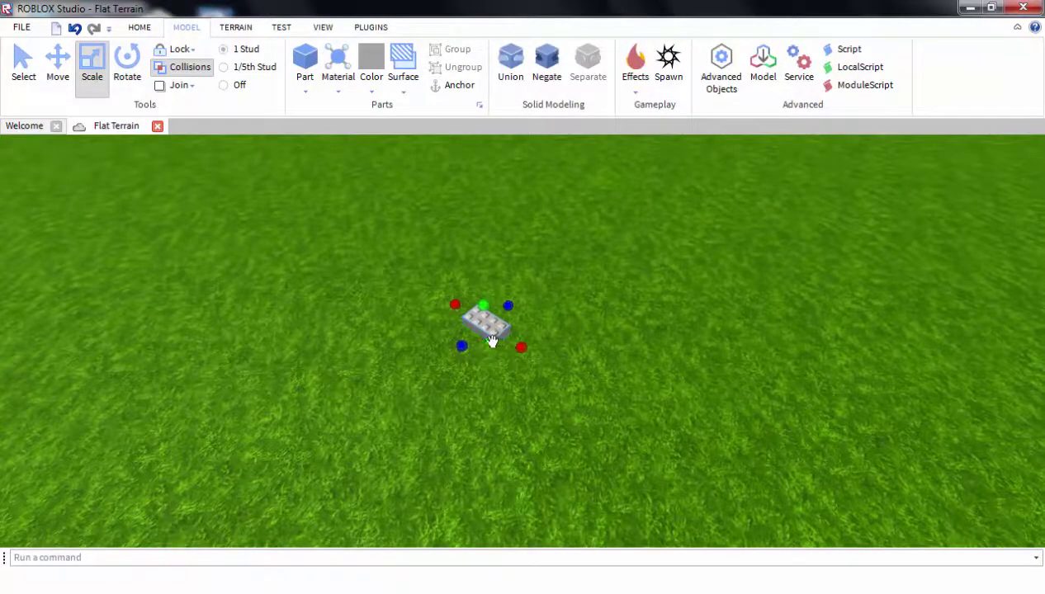
drag(531, 360, 593, 425)
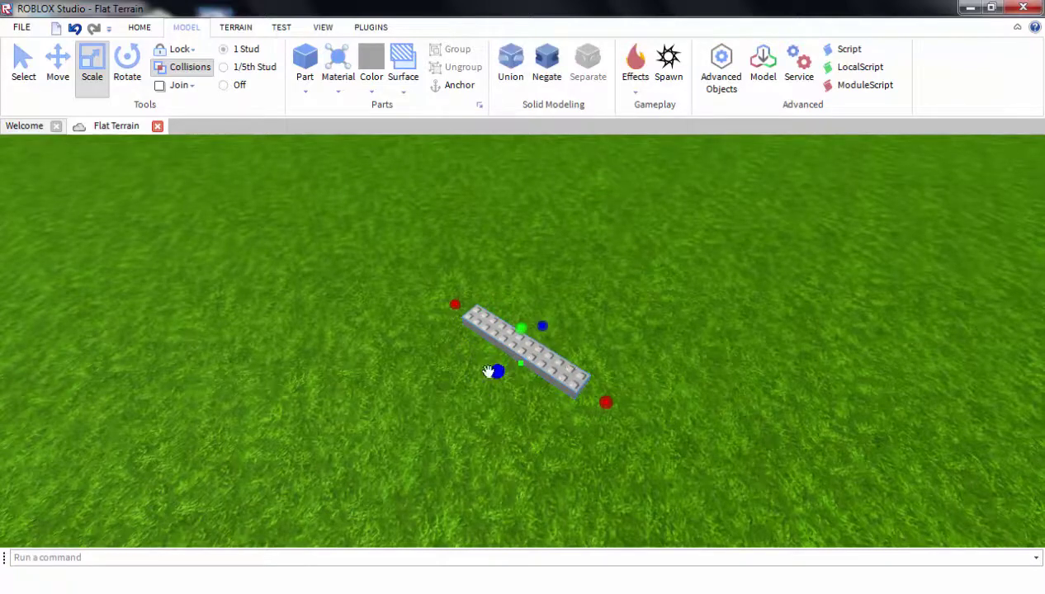
drag(490, 371, 385, 405)
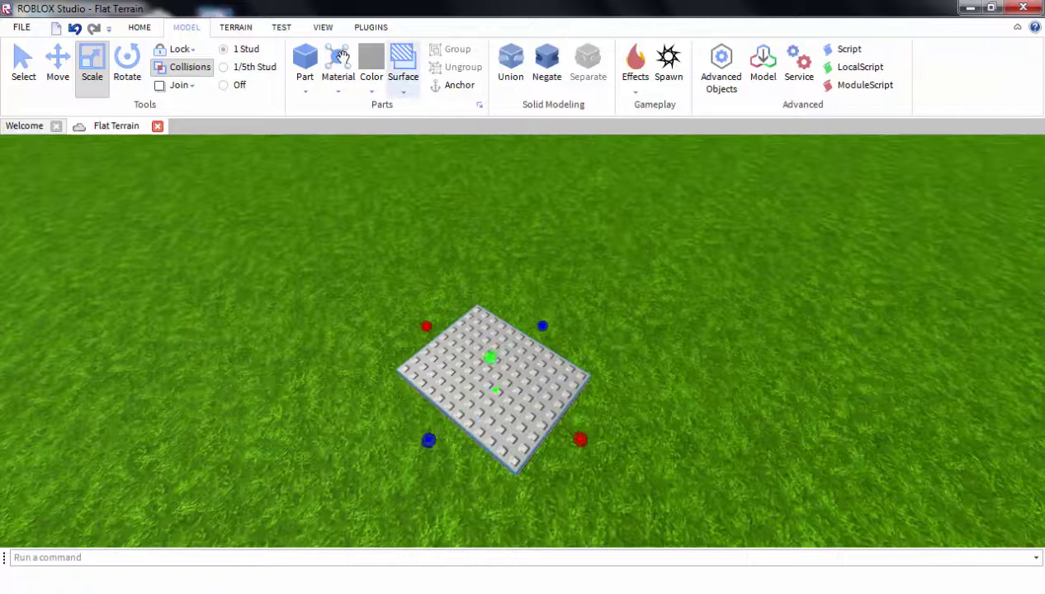
Color the plate dark grey
click(371, 83)
click(490, 143)
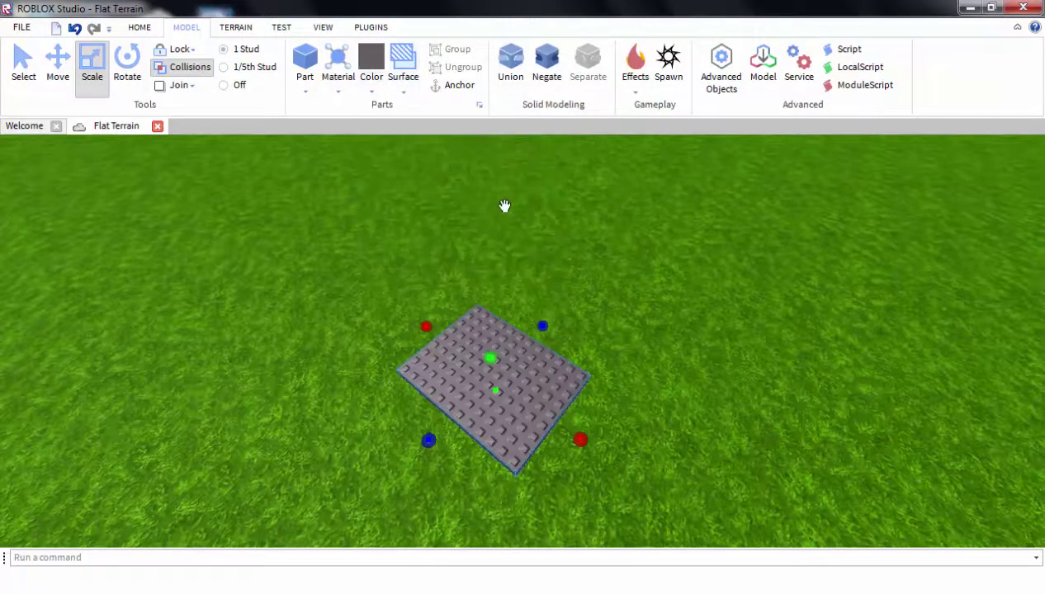
click(503, 206)
Recolor the selected plate white
click(373, 80)
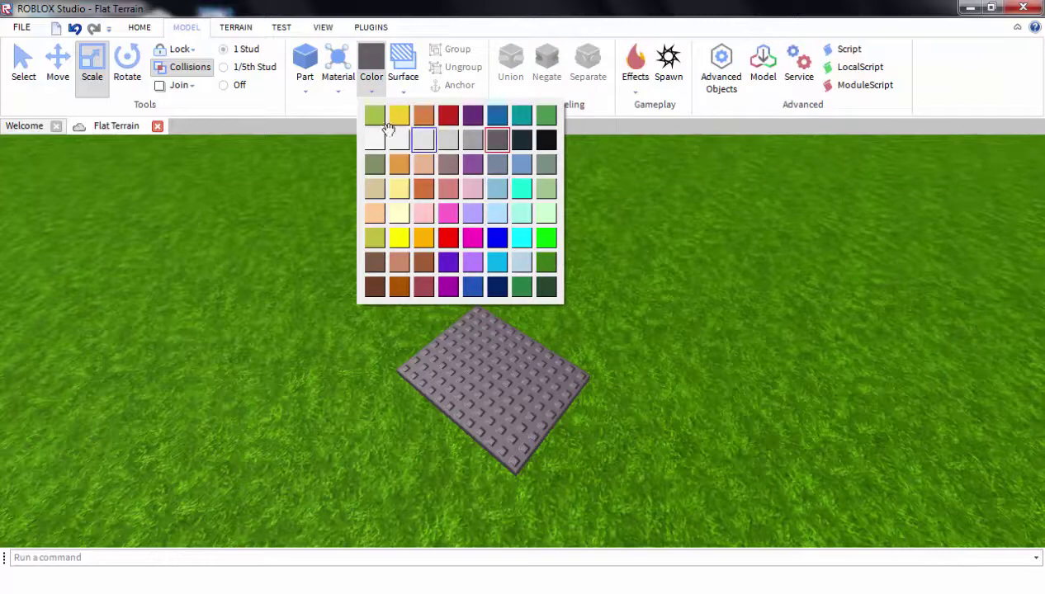
click(376, 137)
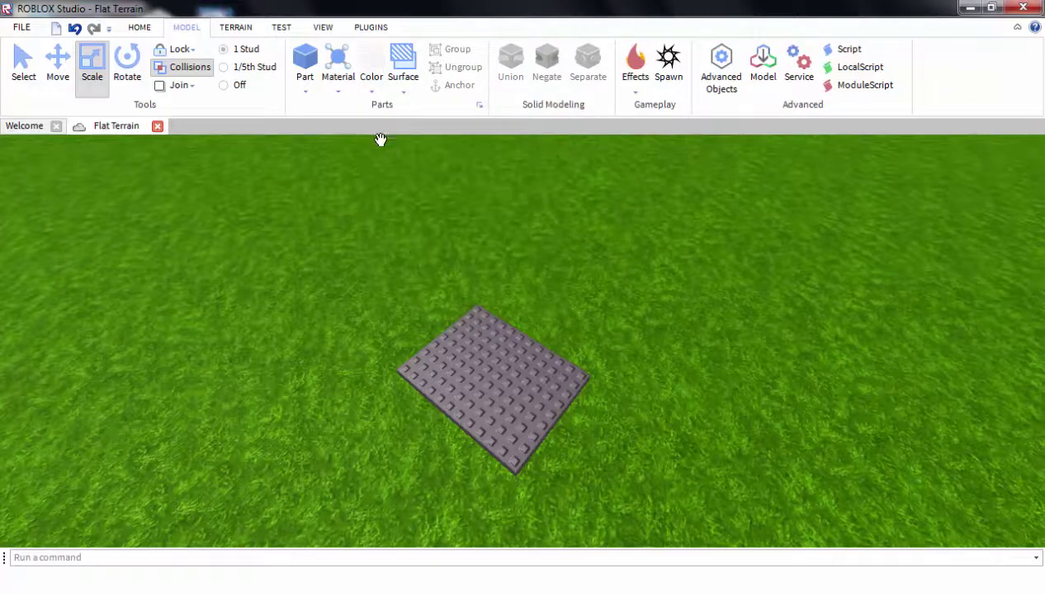
click(374, 89)
click(402, 146)
click(475, 386)
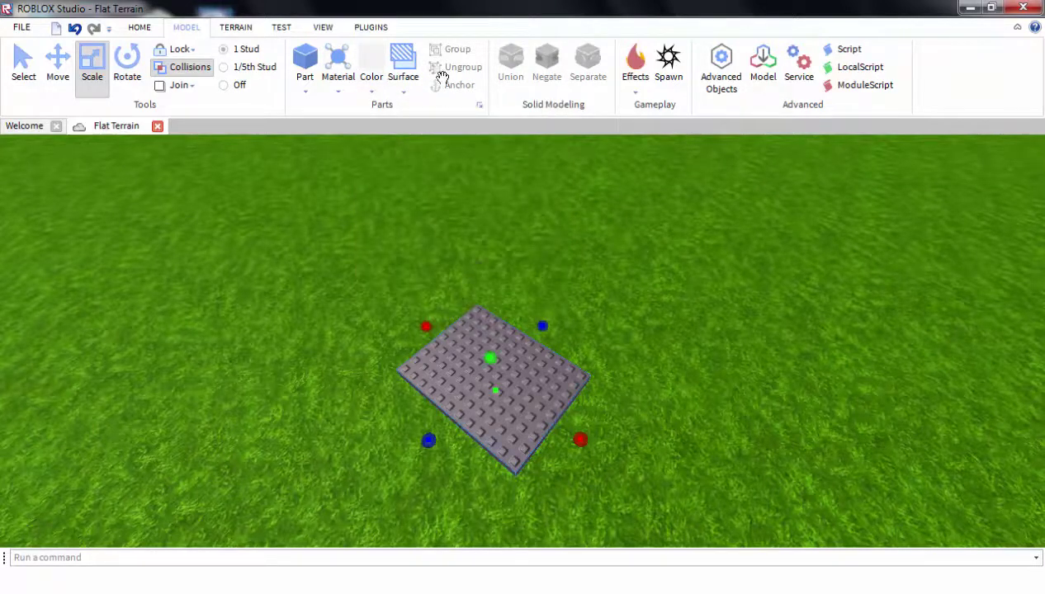
click(373, 90)
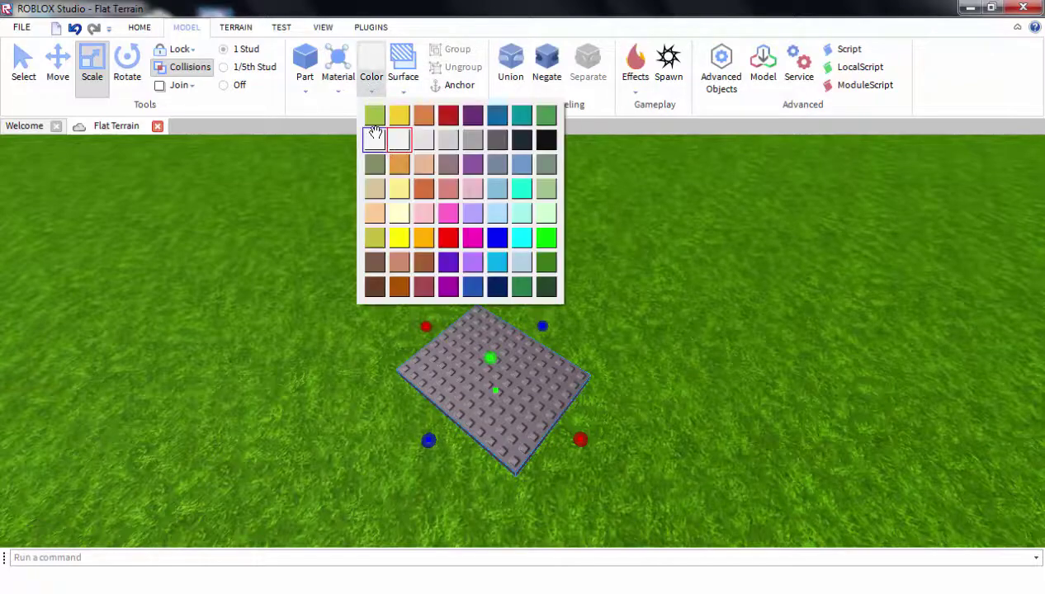
click(375, 139)
scroll(786, 402, down, 5)
right_drag(815, 408, 769, 395)
scroll(867, 416, up, 4)
right_drag(715, 297, 712, 275)
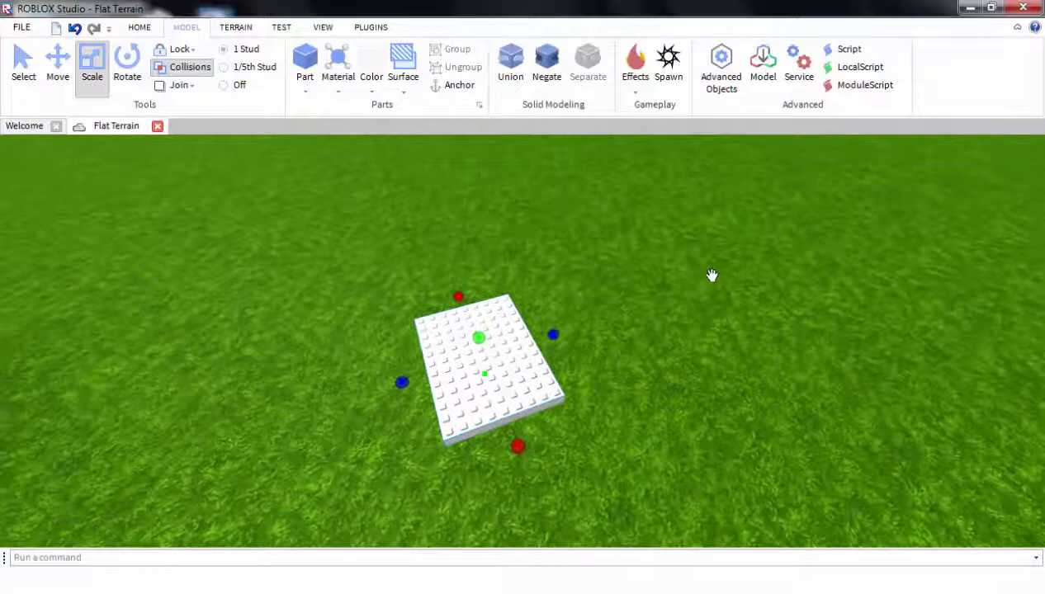
Start a play test and walk the character off the white plate, jumping along the way, to the building
click(274, 25)
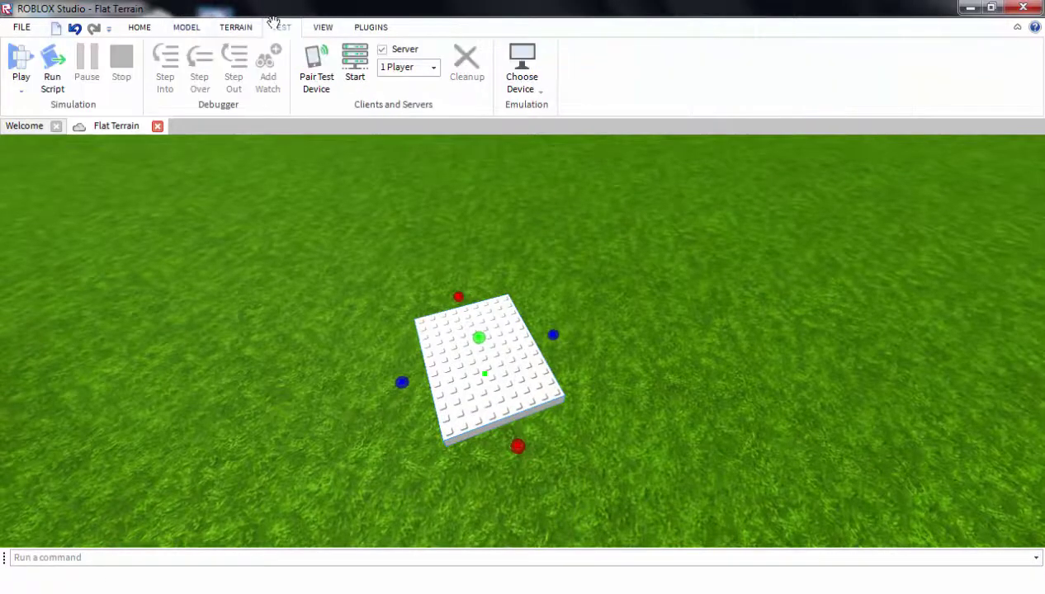
click(17, 62)
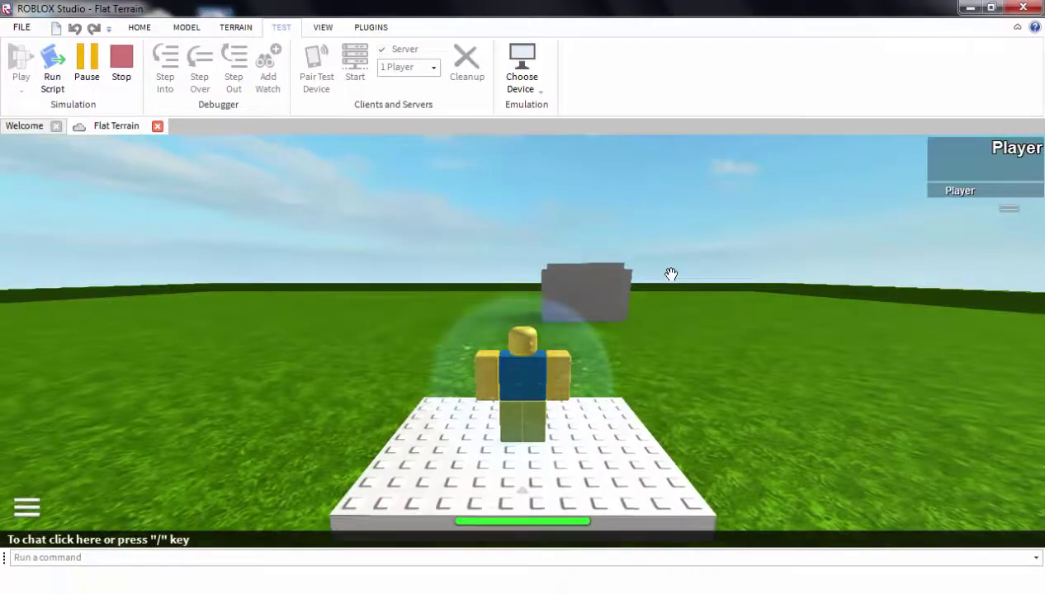
right_drag(671, 275, 636, 263)
key(w)
key(w)
key(space)
key(w)
key(a)
key(d)
key(space)
key(w)
key(w)
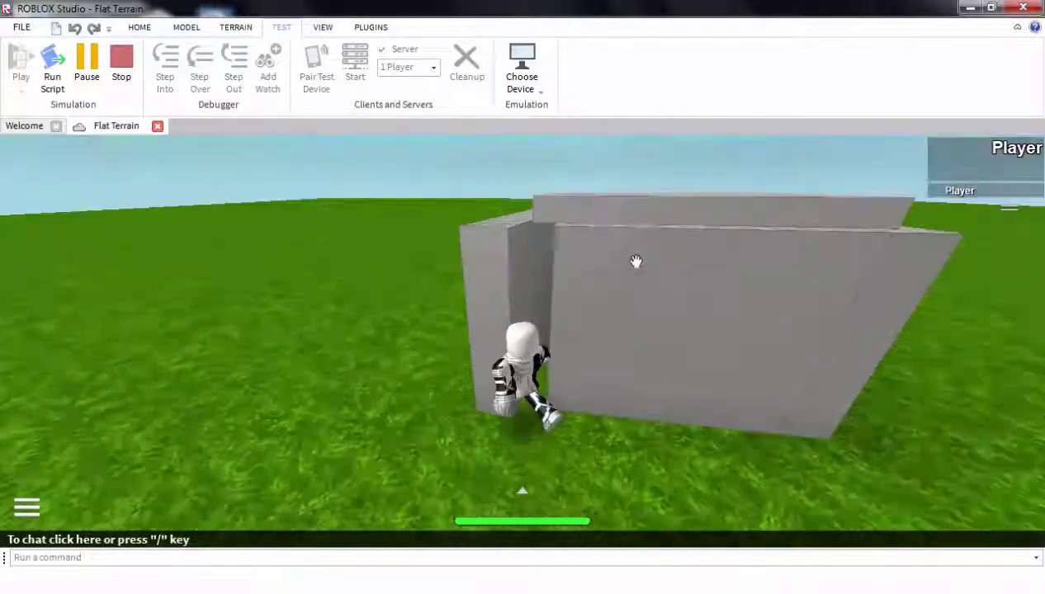
Explore the inside of the building and its roof with the character, and stop the play test
key(w)
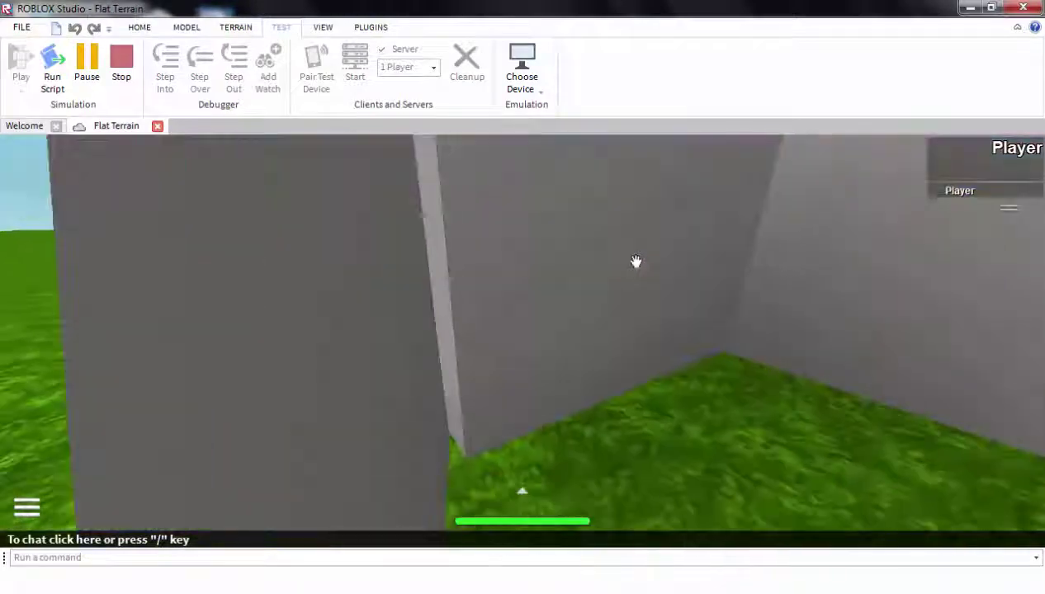
key(w)
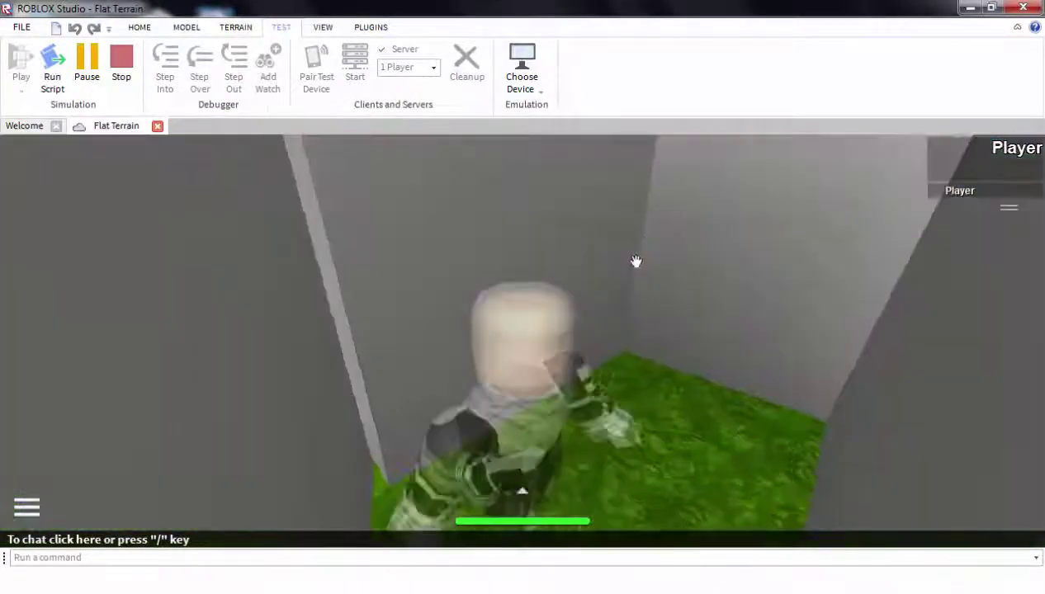
key(w)
key(space)
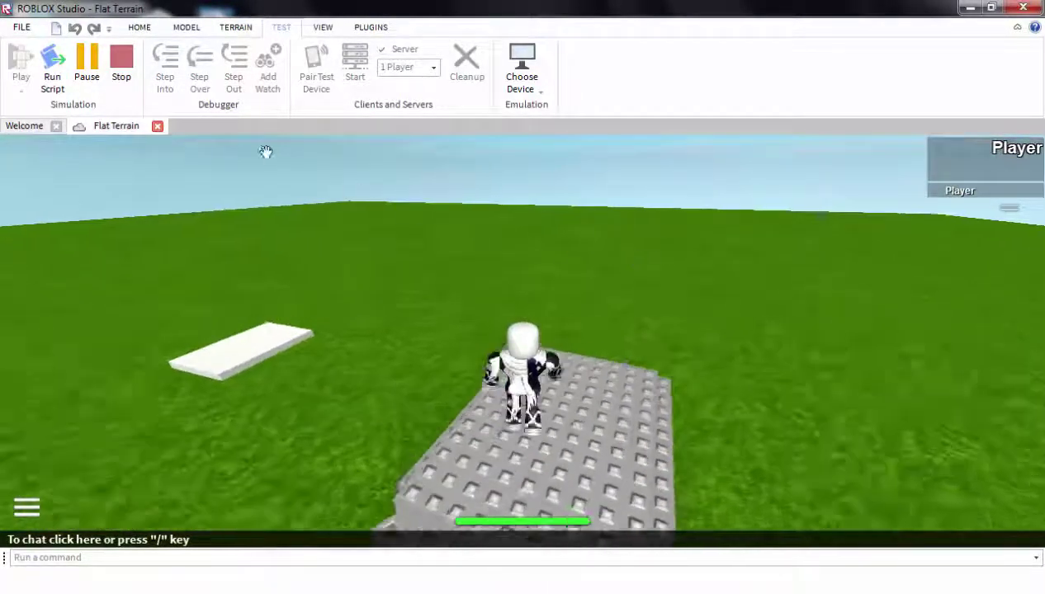
right_drag(344, 228, 678, 350)
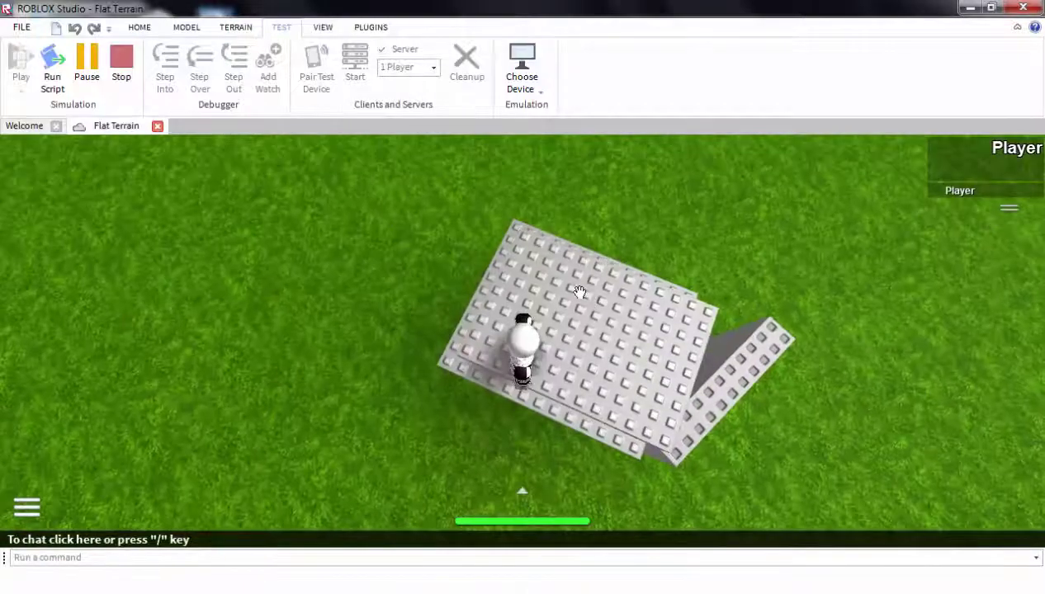
click(122, 57)
Examine the white plate from underneath and from above
right_drag(511, 368, 584, 401)
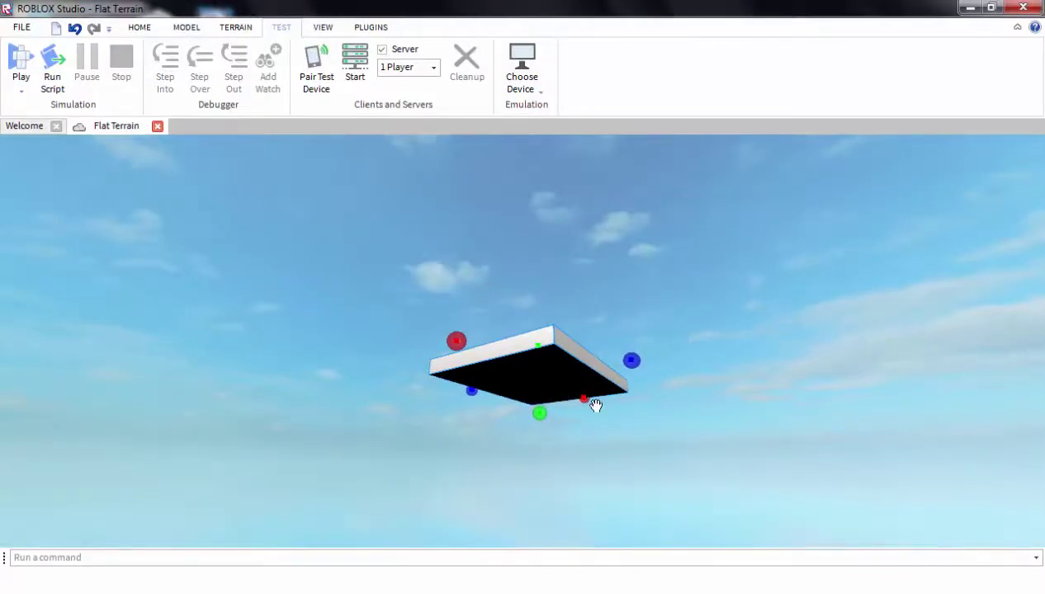
right_drag(596, 405, 537, 405)
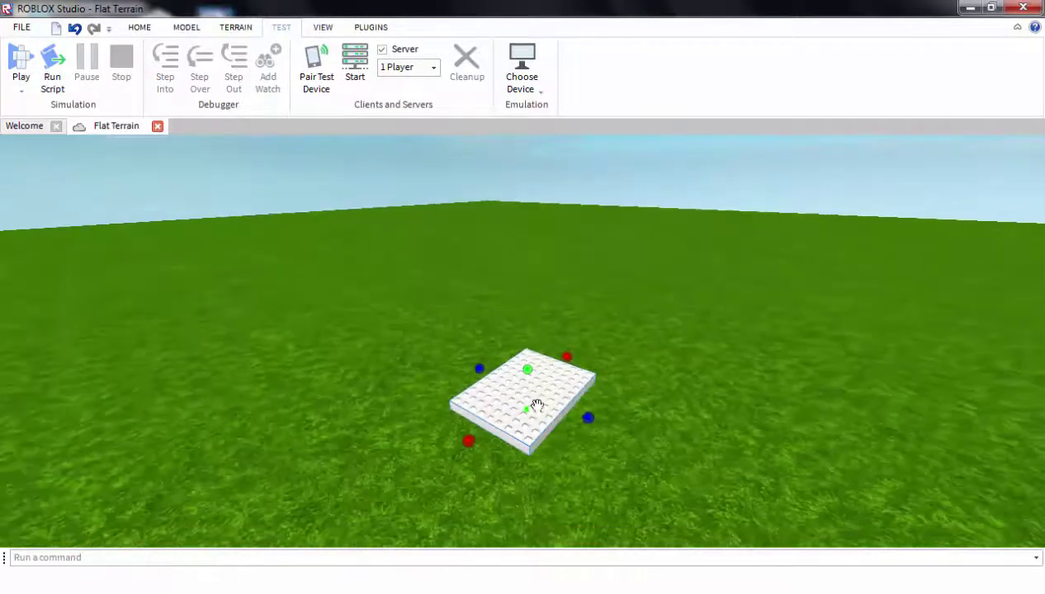
right_drag(557, 488, 674, 514)
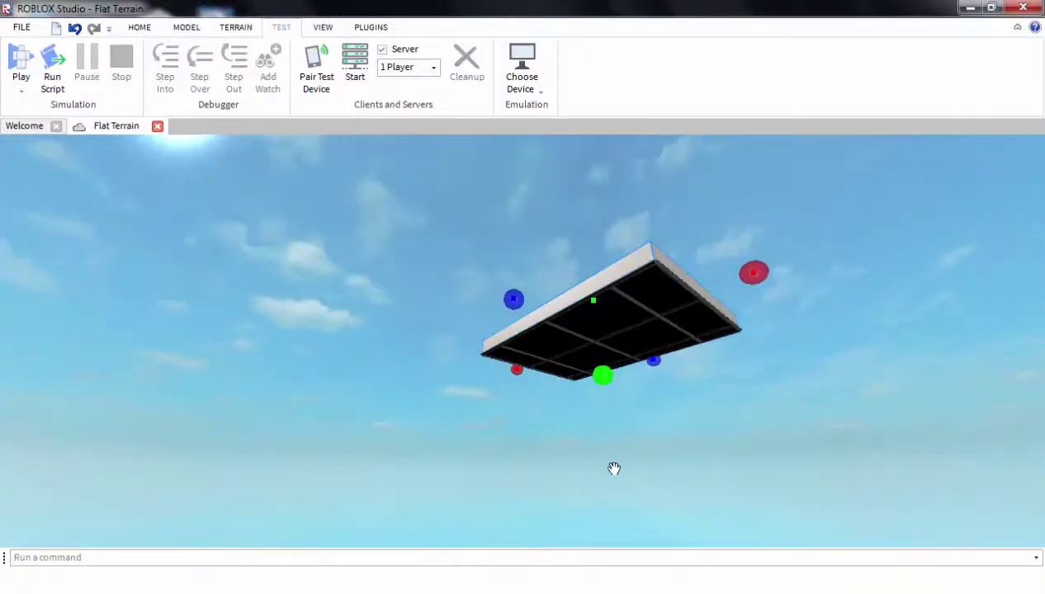
click(611, 399)
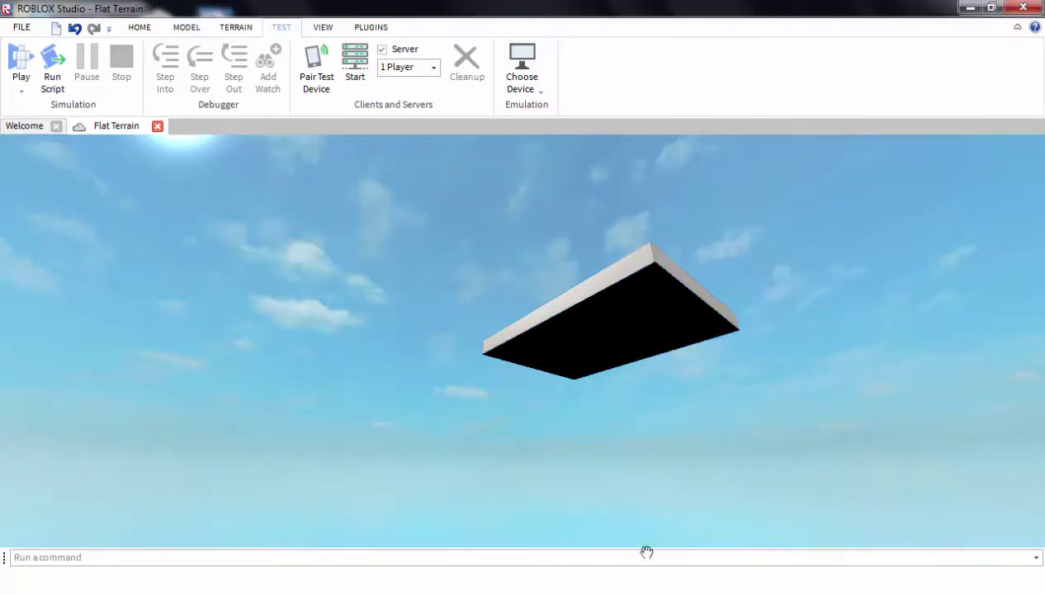
text(w)
right_drag(646, 553, 727, 345)
click(815, 285)
right_drag(821, 331, 820, 369)
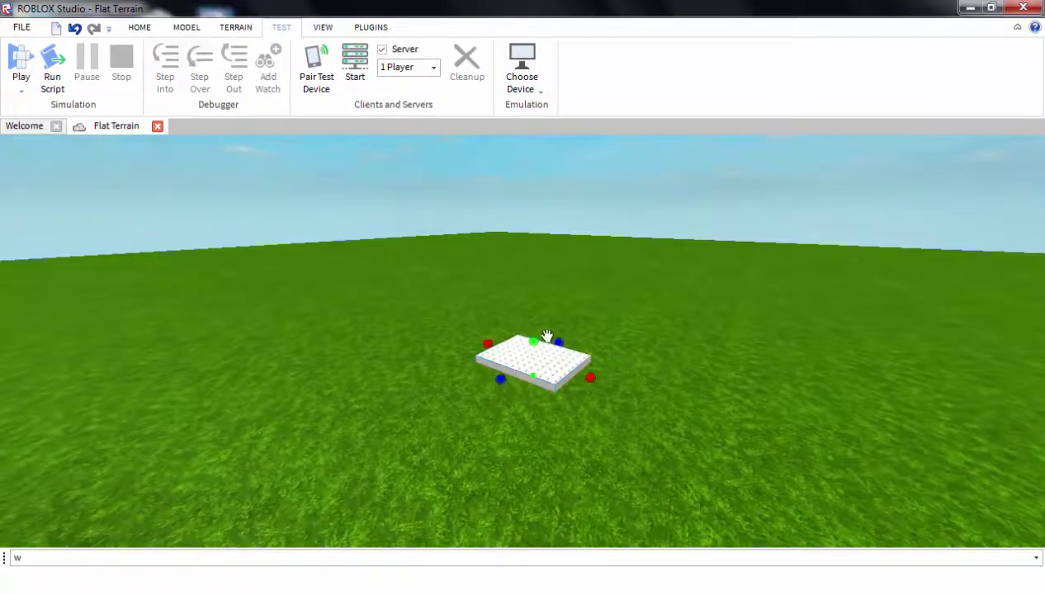
mouse_move(533, 338)
mouse_down()
mouse_move(537, 315)
mouse_move(535, 343)
mouse_up()
right_drag(797, 372, 793, 373)
Select the grouped building and choose the Glue surface type
click(137, 26)
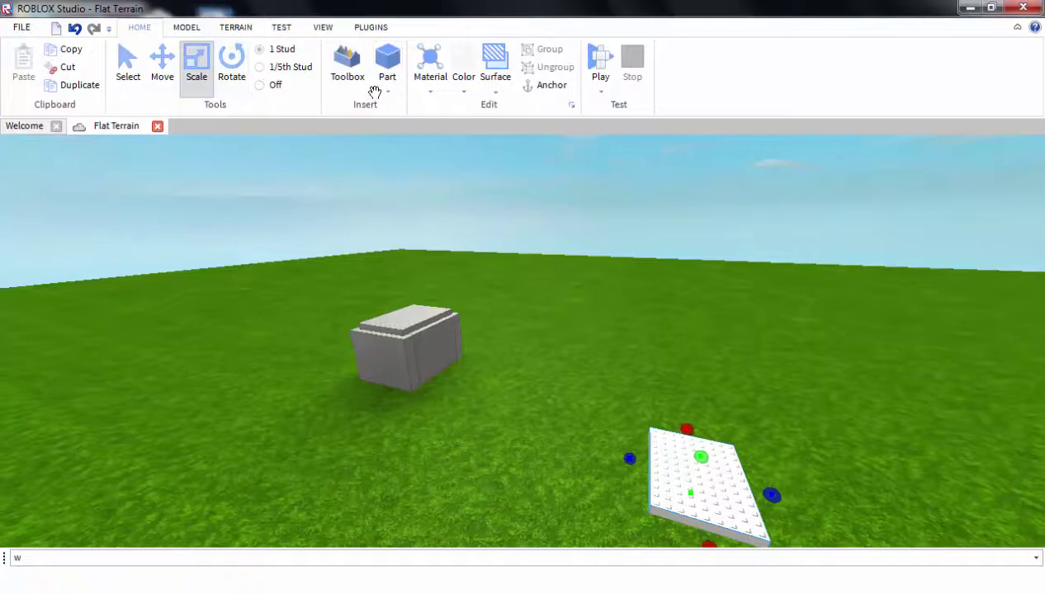
key(a)
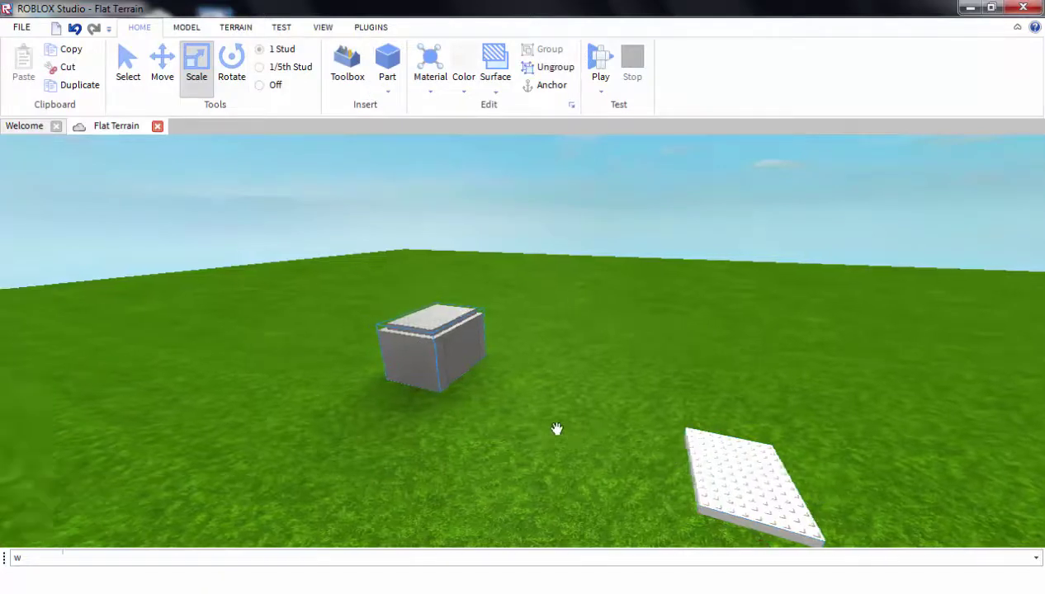
key(w)
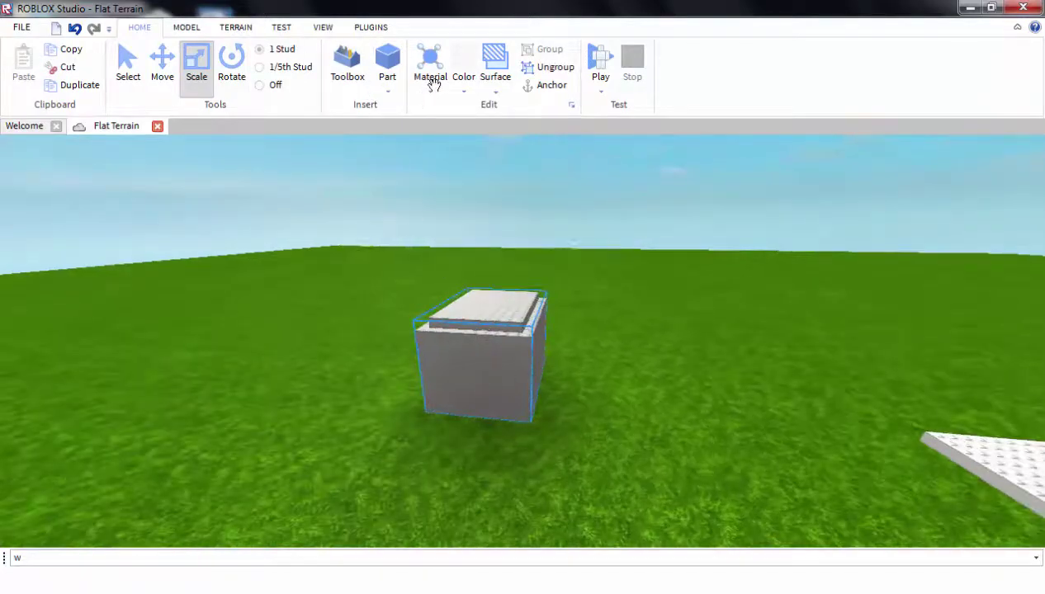
click(499, 93)
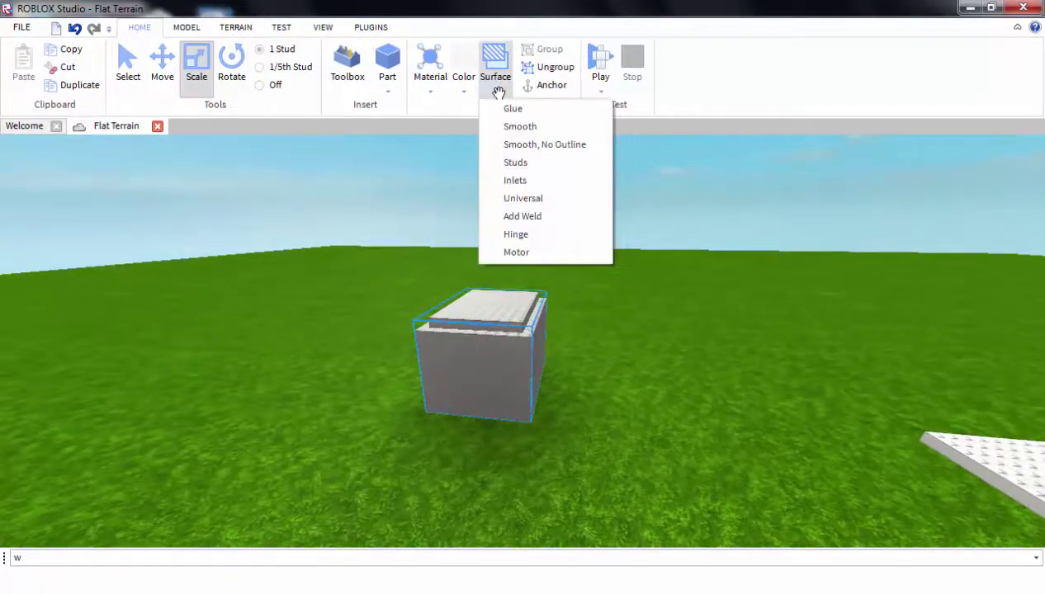
click(530, 106)
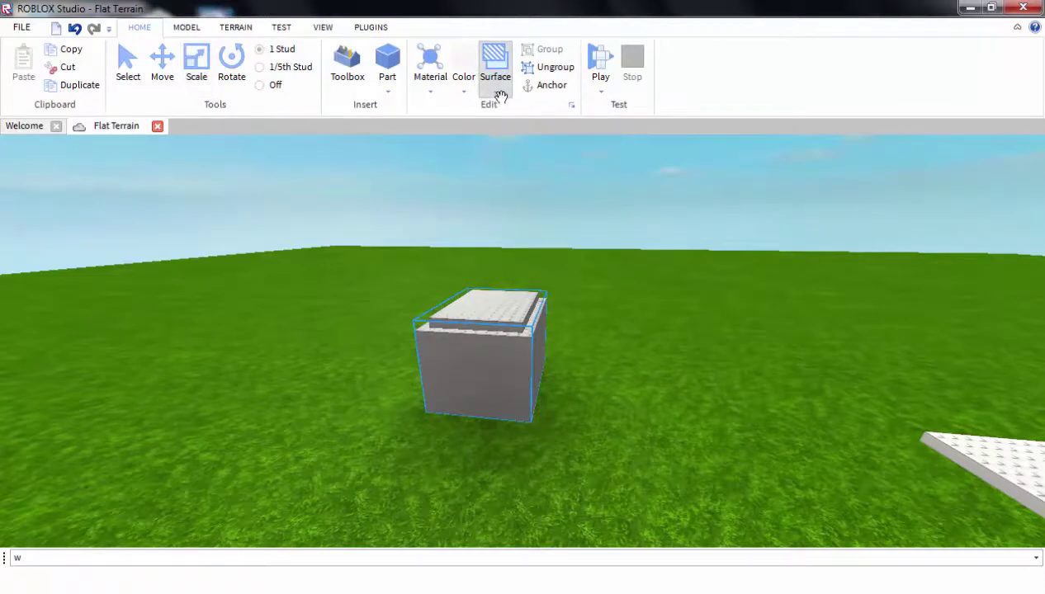
click(501, 90)
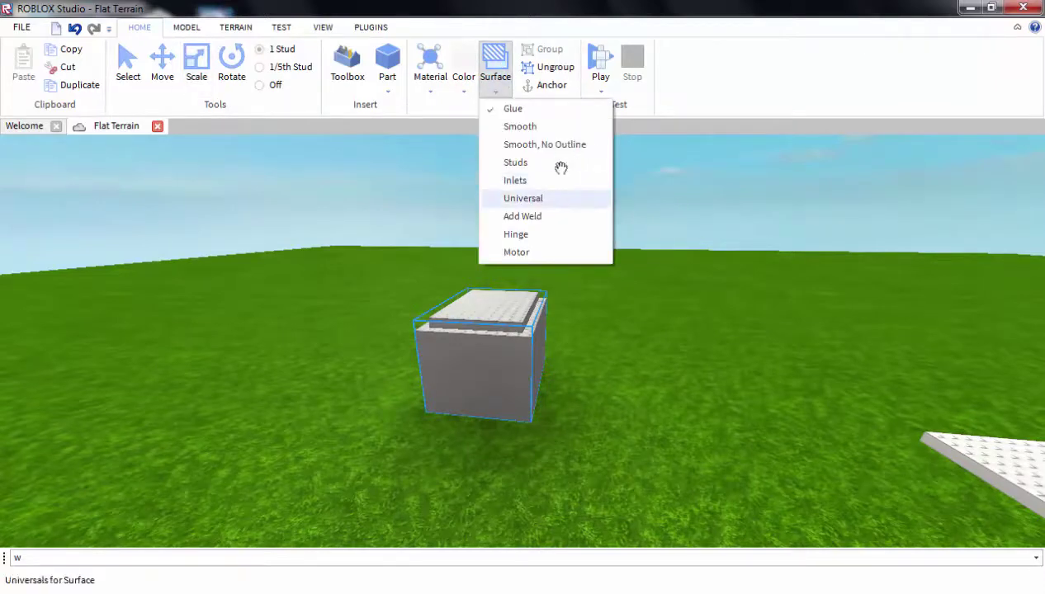
click(635, 182)
right_drag(620, 178, 621, 180)
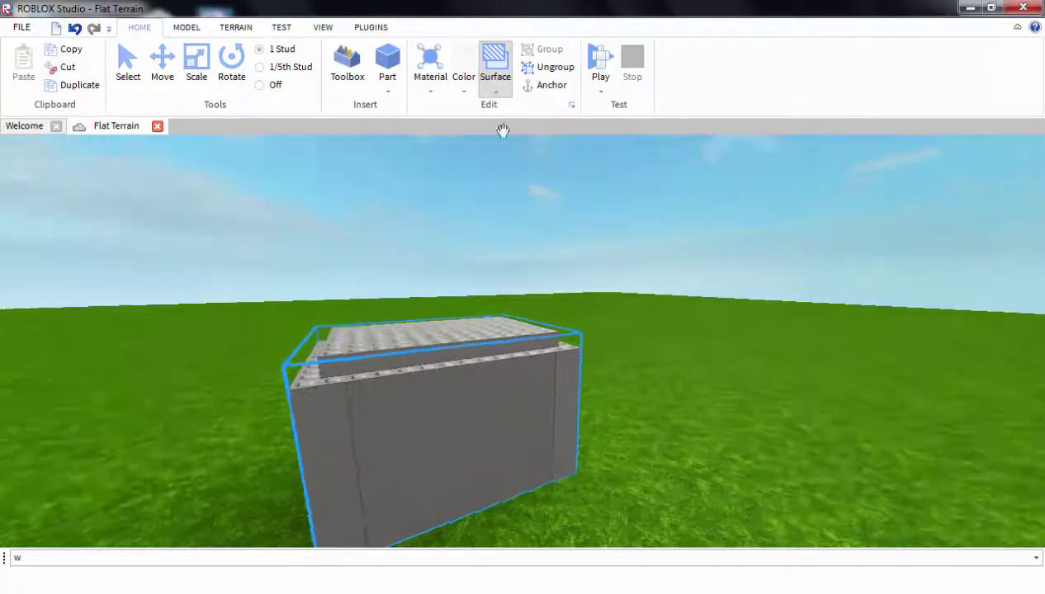
Start a play test and move the character off the white plate, jumping along the way, to the building's wall
click(260, 27)
click(15, 55)
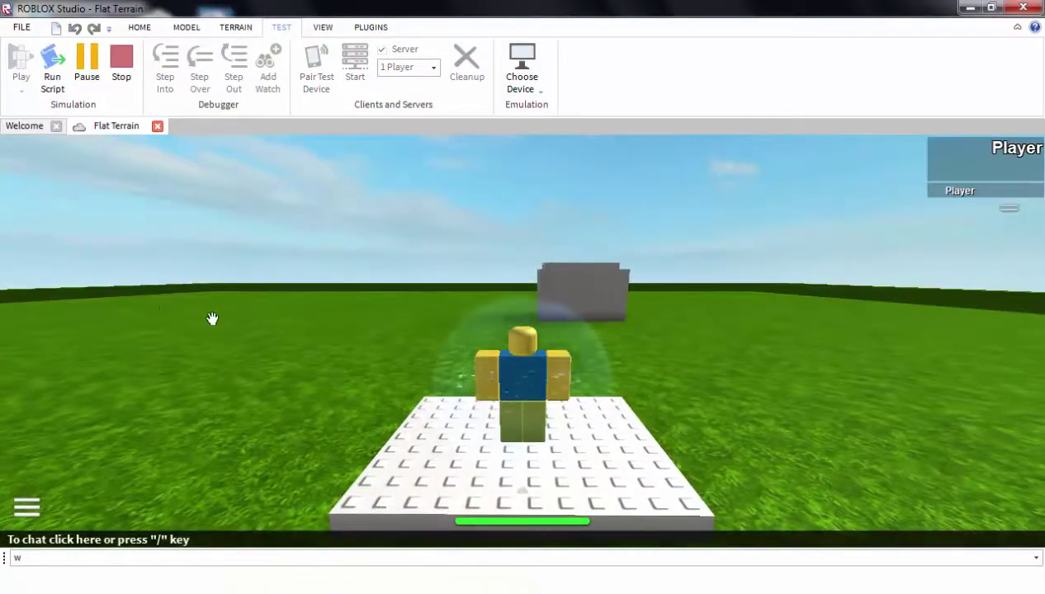
key(w)
mouse_move(212, 318)
right_down()
mouse_move(229, 323)
mouse_move(222, 317)
right_up()
key(d)
key(w)
key(space)
key(d)
key(s)
key(d)
key(w)
key(a)
key(space)
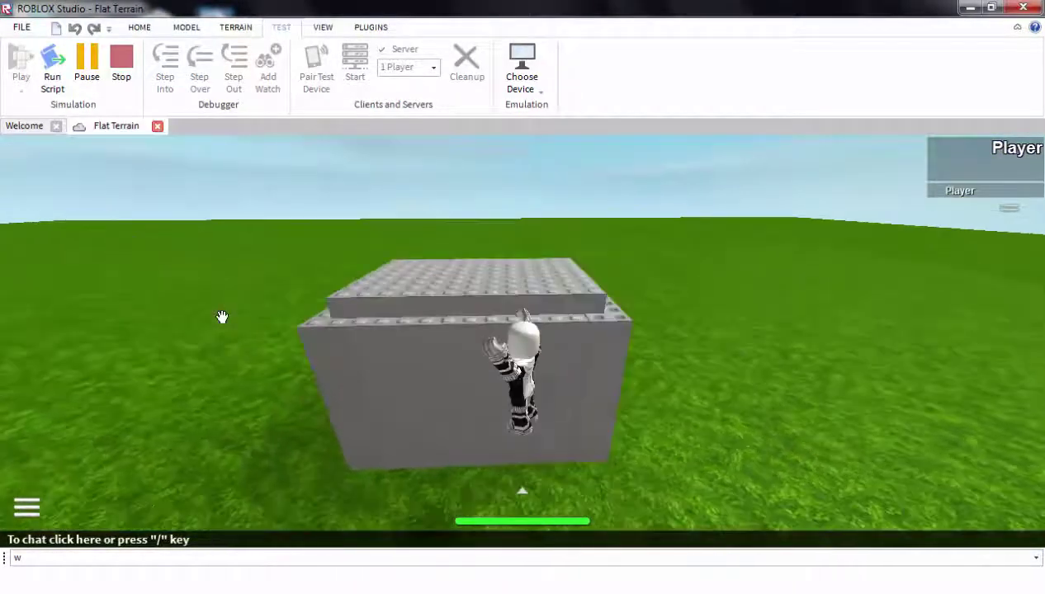
Jump the character up the wall onto the building's roof, and stop the play test
key(s)
key(w)
key(space)
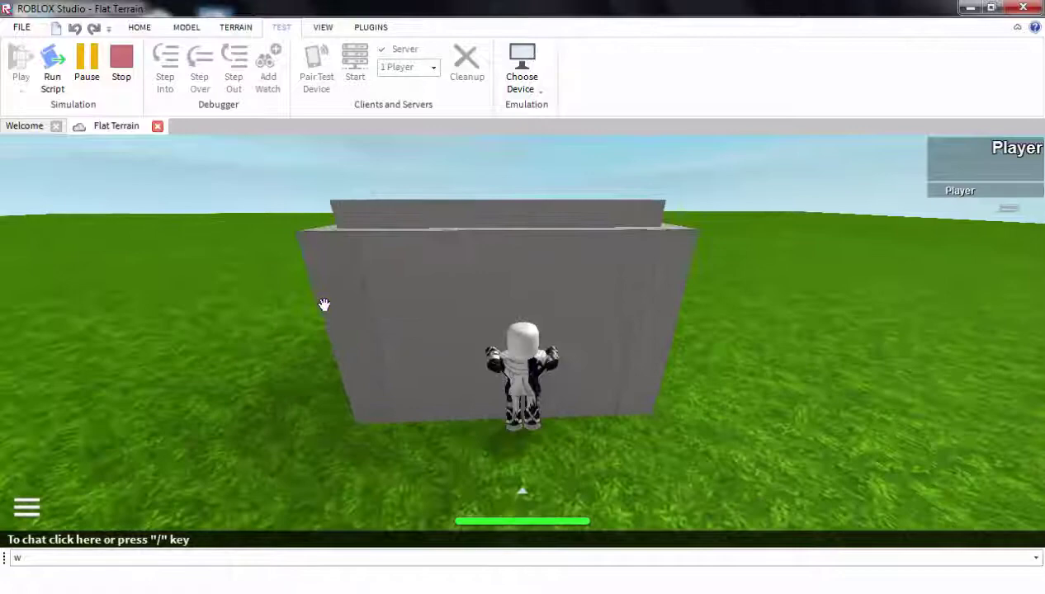
key(s)
key(w)
key(space)
key(space)
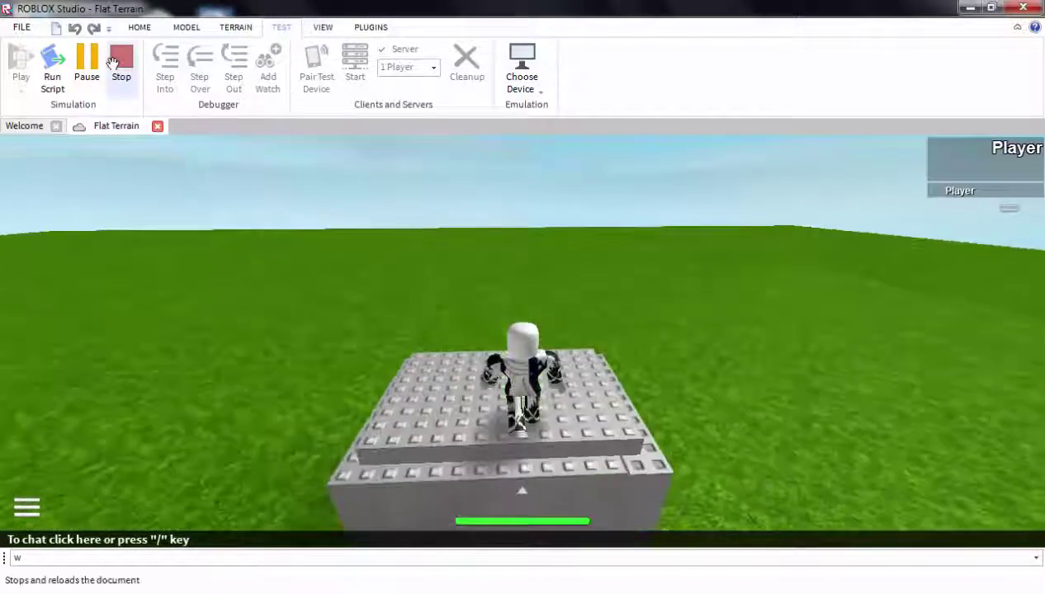
click(114, 63)
Apply the Glue surface to a long wall, the adjacent end wall and the roof of the building
scroll(495, 257, up, 3)
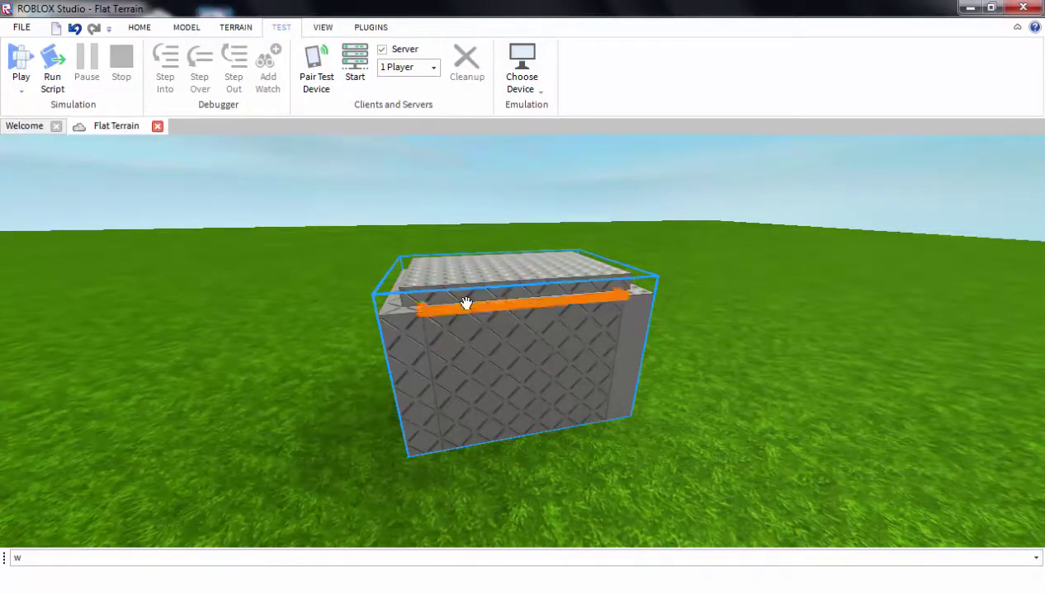
key(d)
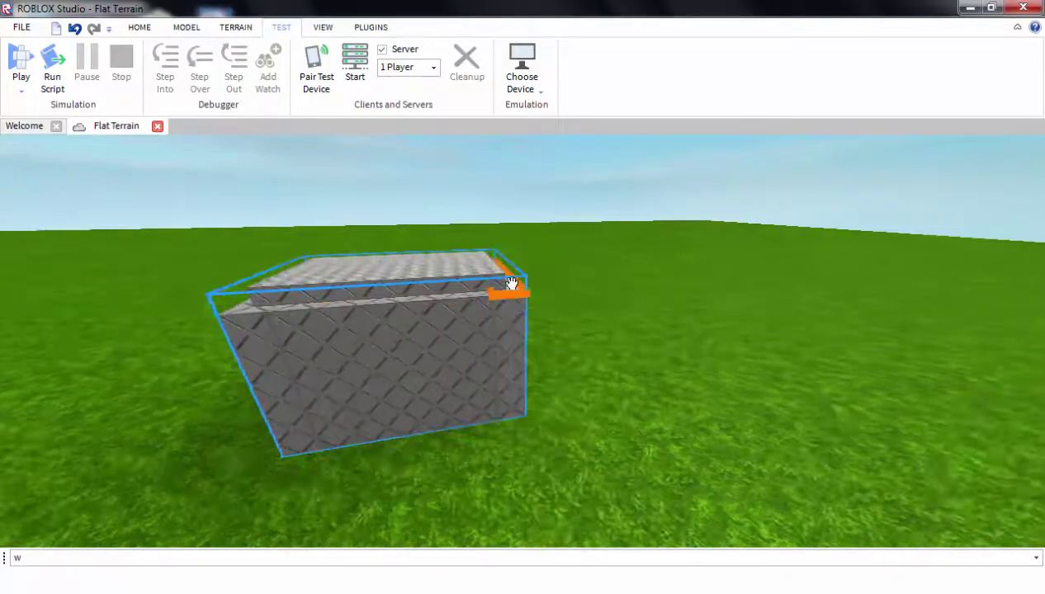
key(d)
right_drag(630, 327, 545, 335)
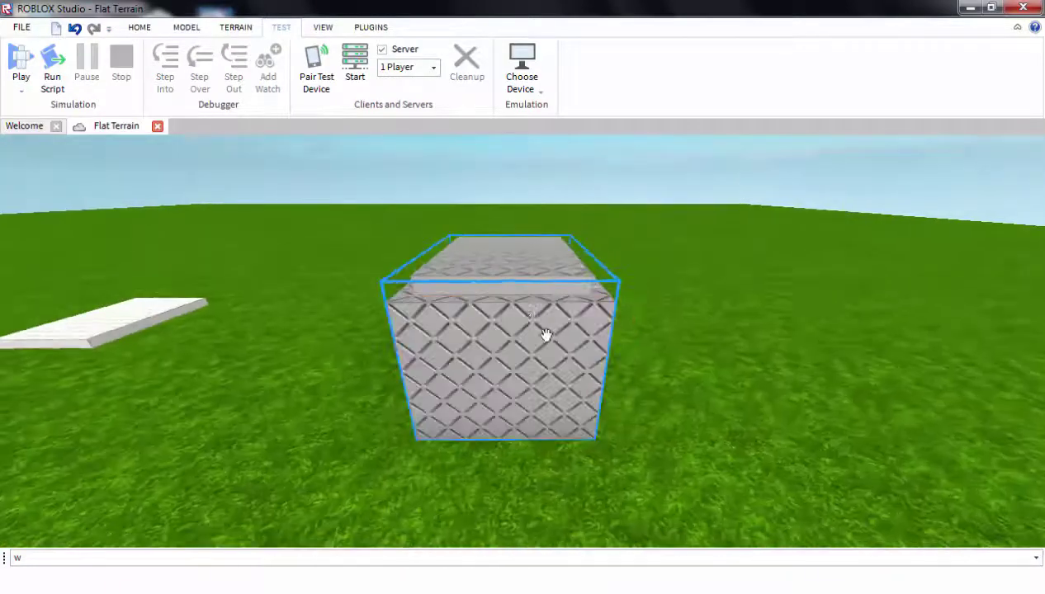
key(d)
right_drag(809, 365, 665, 363)
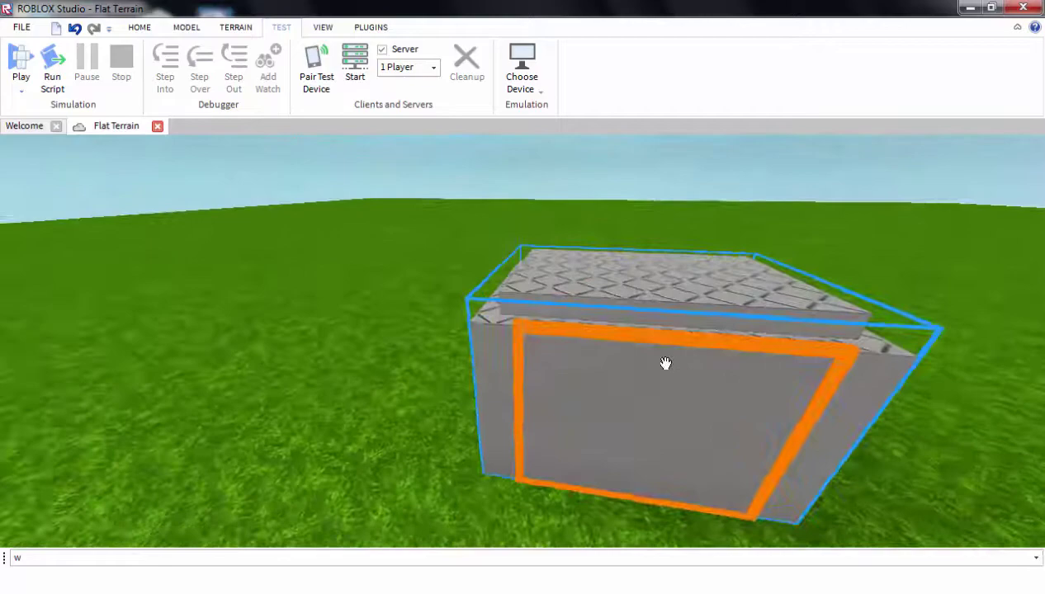
key(d)
right_drag(991, 391, 827, 451)
key(s)
key(d)
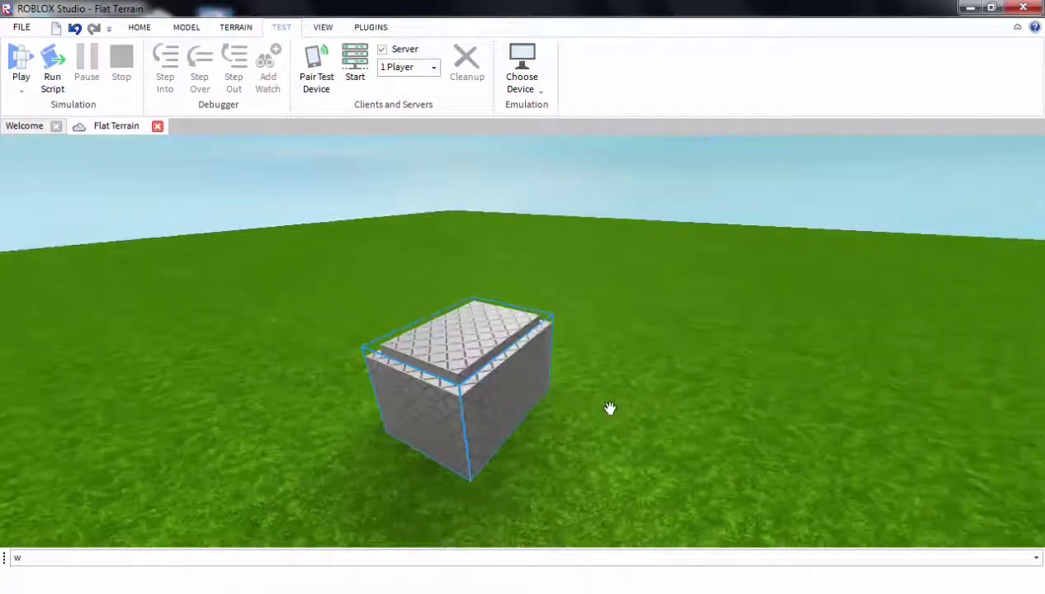
right_drag(763, 410, 618, 408)
scroll(619, 408, down, 1)
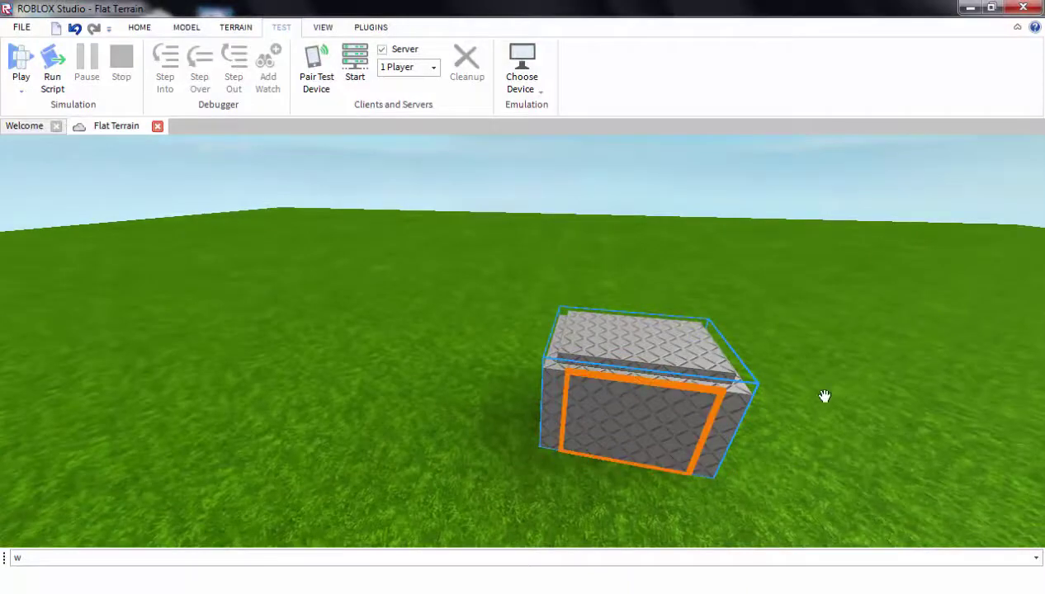
Apply the Glue surface to the remaining outer faces of the building
key(w)
right_drag(825, 397, 772, 446)
key(w)
click(663, 356)
click(772, 446)
click(615, 467)
right_drag(864, 384, 765, 388)
click(724, 429)
right_drag(724, 429, 569, 352)
click(570, 352)
right_drag(800, 355, 812, 336)
scroll(811, 335, down, 8)
key(w)
key(a)
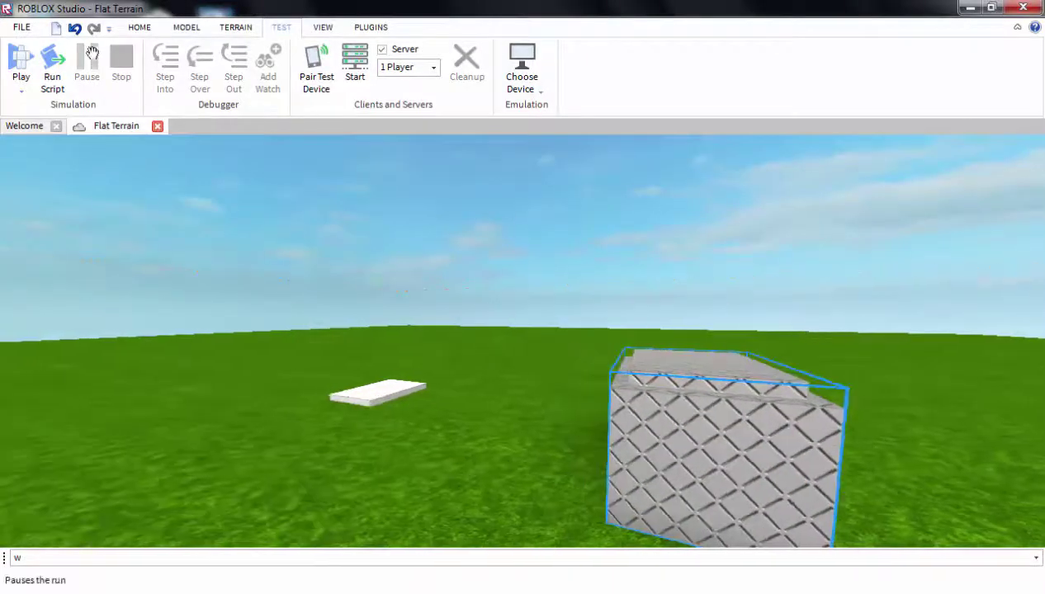
Run another play test, walking and jumping the character off the white plate, and stop it
click(21, 56)
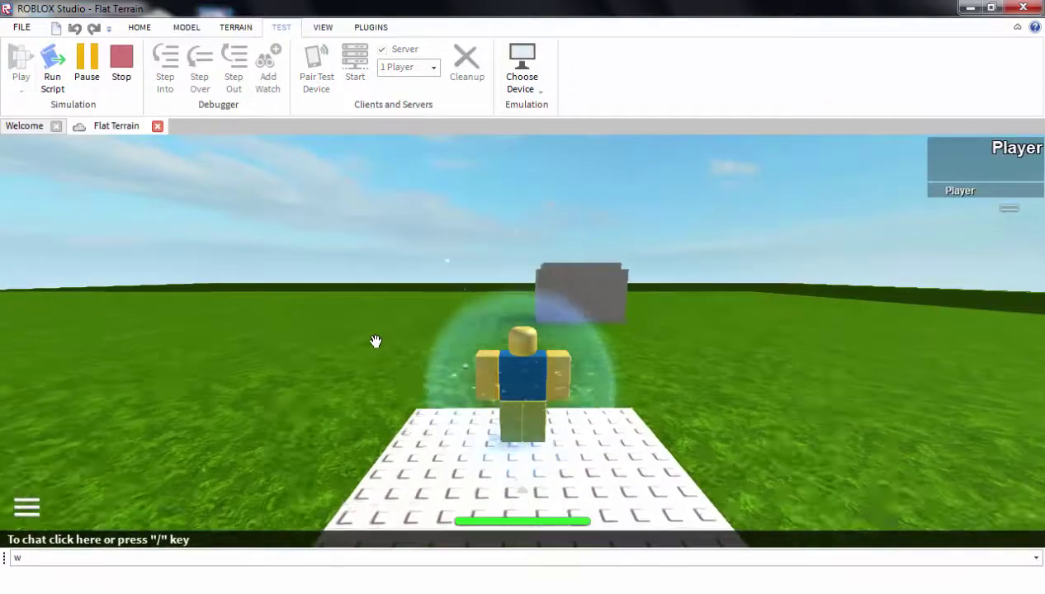
key(w)
key(w)
right_drag(379, 343, 404, 76)
key(space)
key(w)
key(w)
click(117, 56)
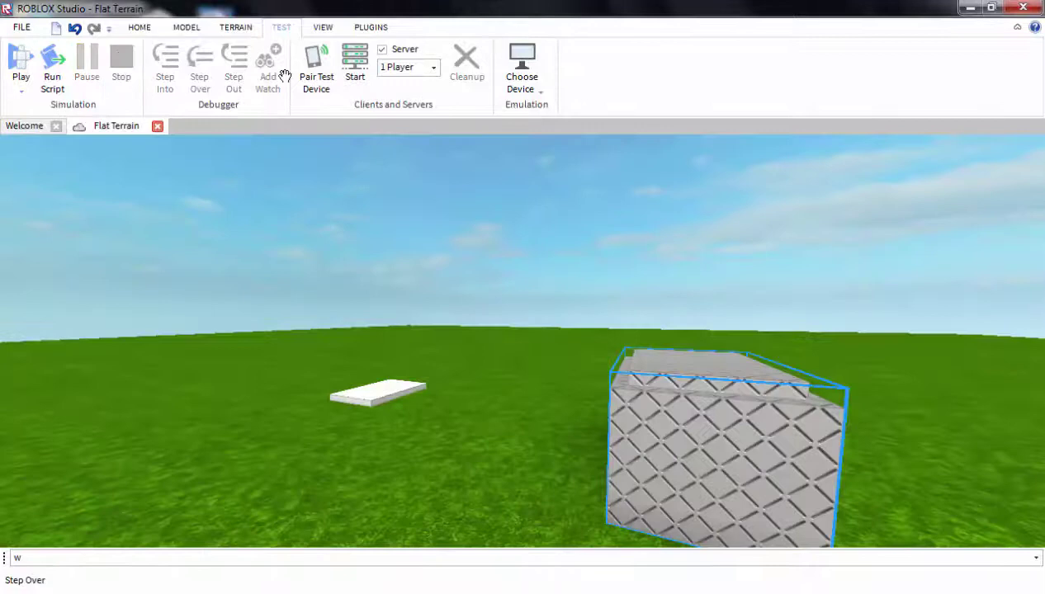
Choose the Smooth surface type and apply it to the building's roof
right_drag(351, 179, 254, 132)
click(183, 26)
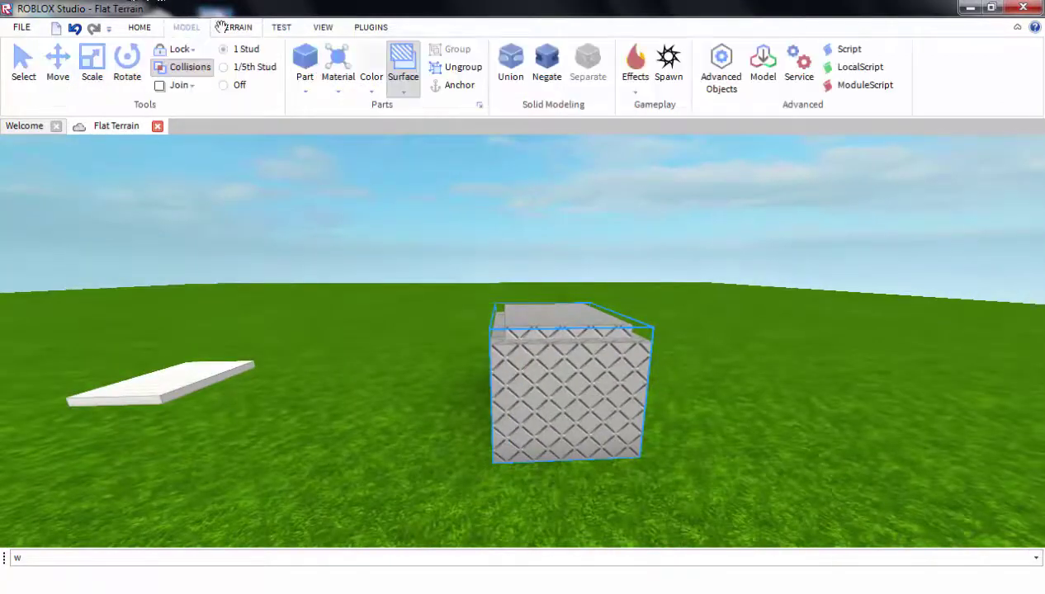
click(231, 26)
click(192, 26)
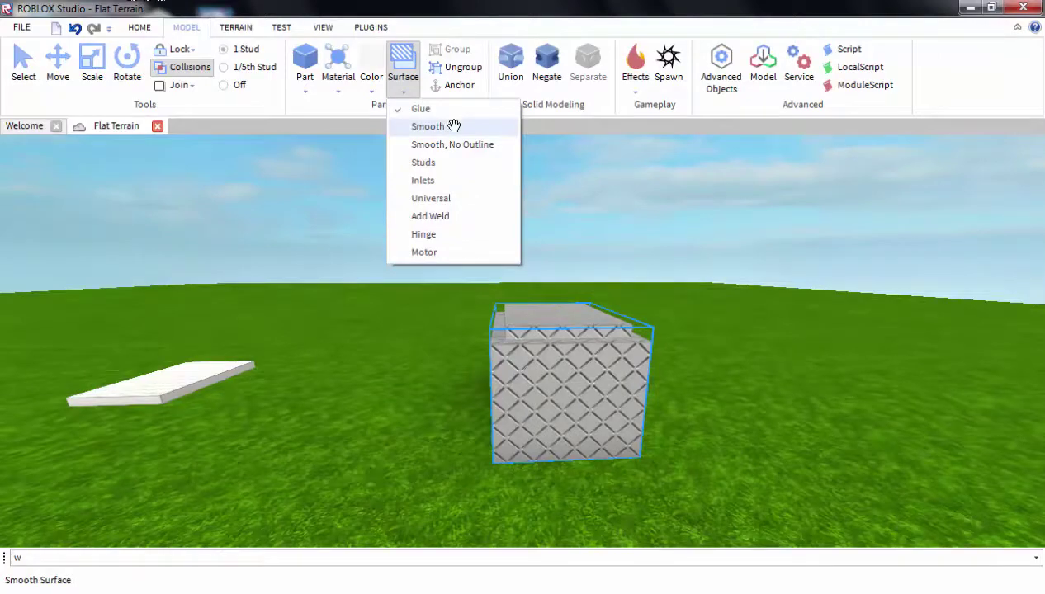
click(454, 126)
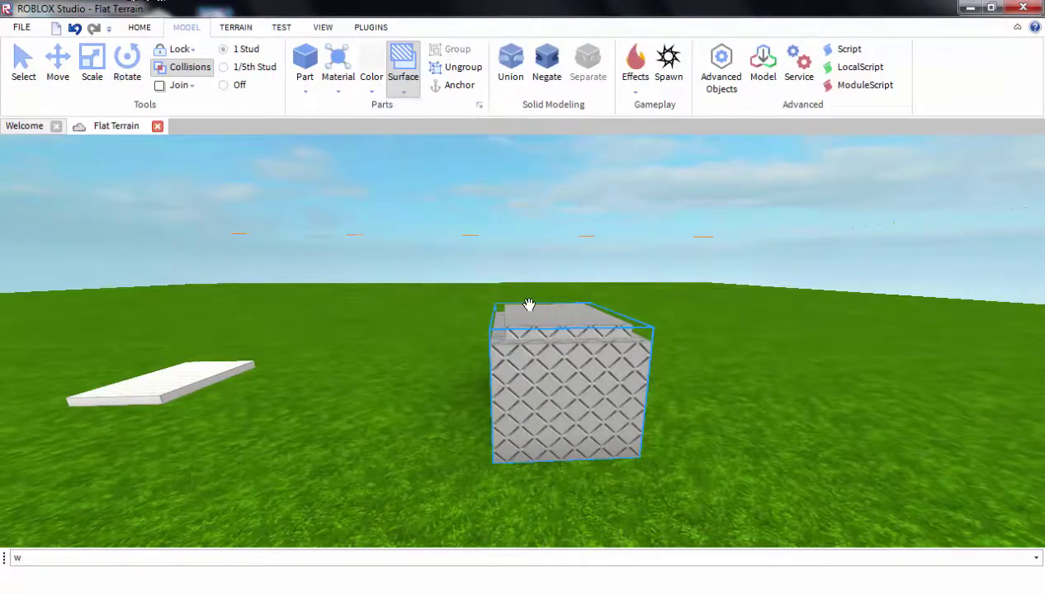
scroll(631, 336, up, 3)
right_drag(632, 336, 641, 333)
scroll(641, 334, down, 5)
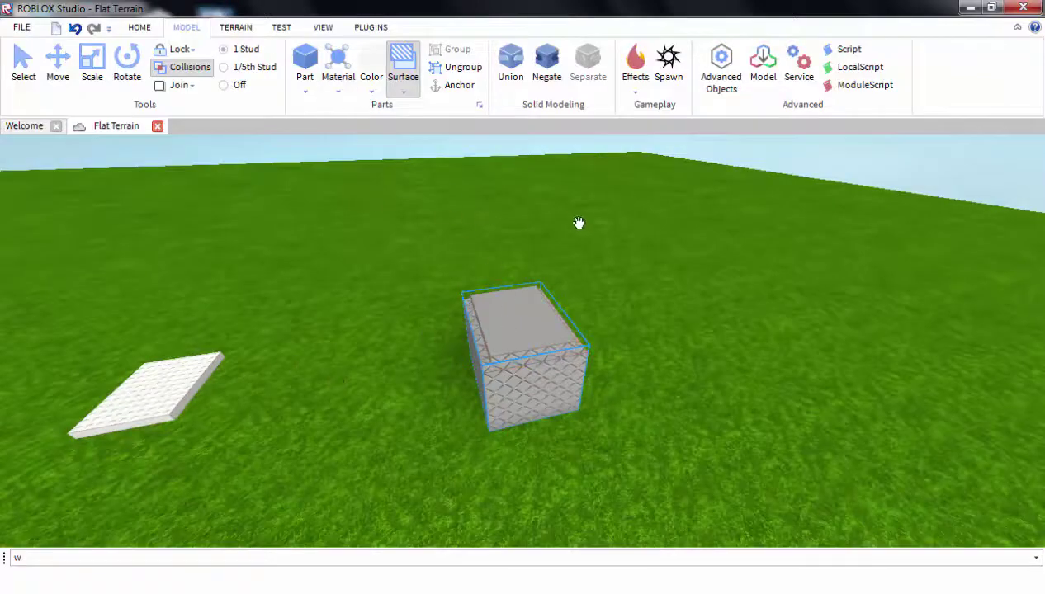
Apply the Smooth surface to the top of the white plate
key(a)
key(w)
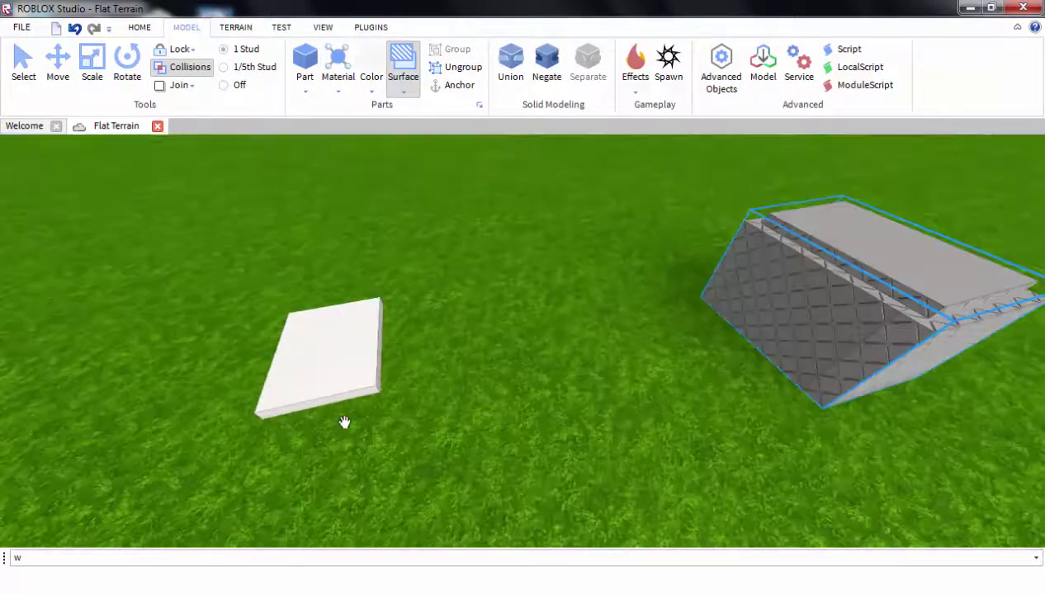
right_drag(384, 393, 381, 406)
scroll(380, 406, down, 3)
scroll(438, 338, up, 1)
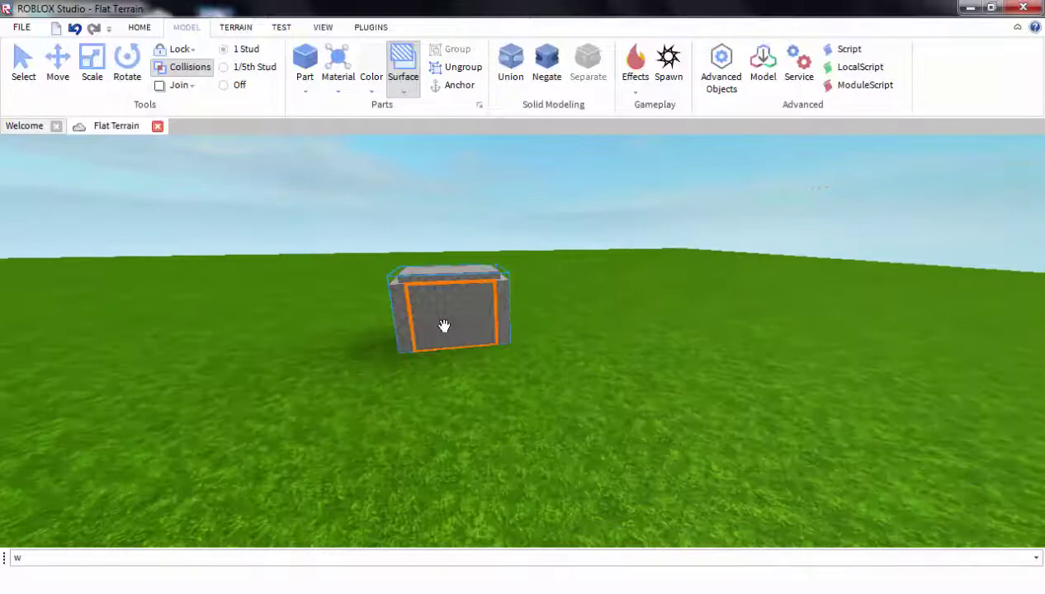
Apply the Smooth surface to the outer walls of the building
key(s)
key(a)
key(w)
right_drag(492, 355, 495, 353)
key(s)
key(d)
key(w)
right_drag(646, 364, 647, 364)
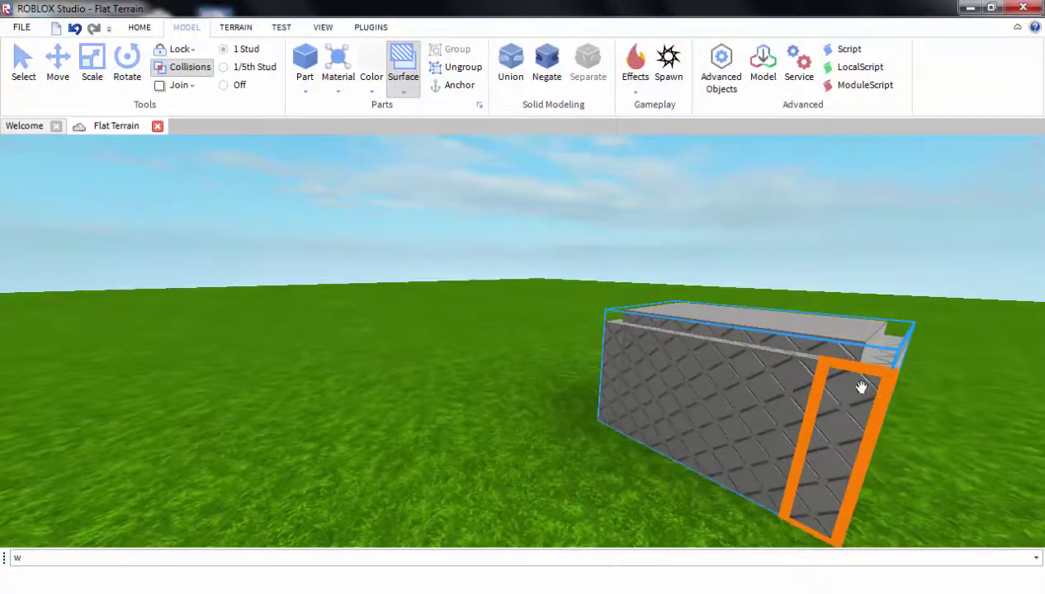
right_drag(739, 383, 569, 388)
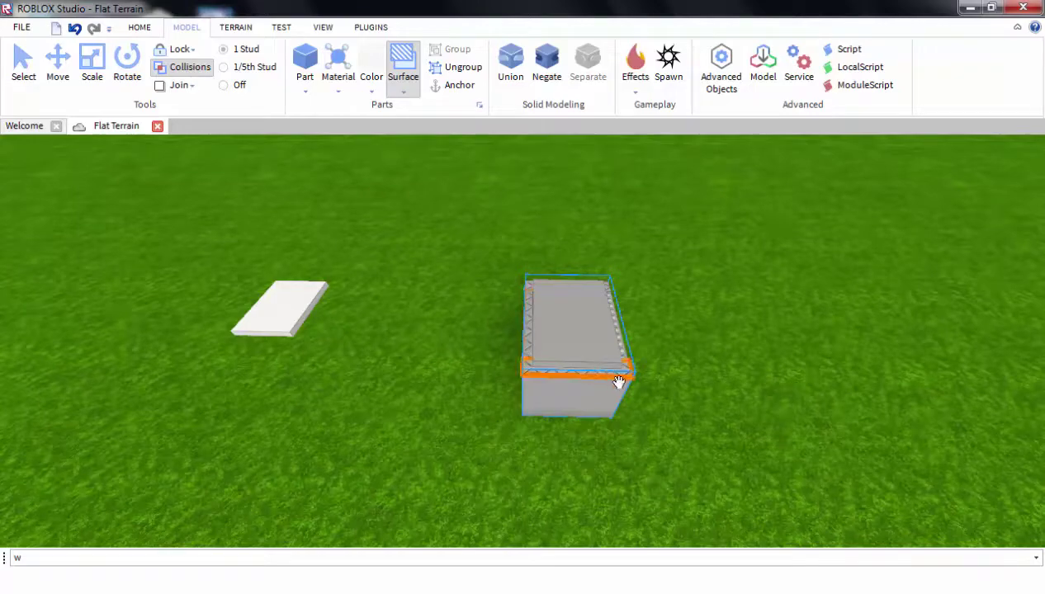
Apply the Smooth surface to the ledge along the short edge of the building's roof
right_drag(592, 368, 516, 380)
key(w)
click(594, 363)
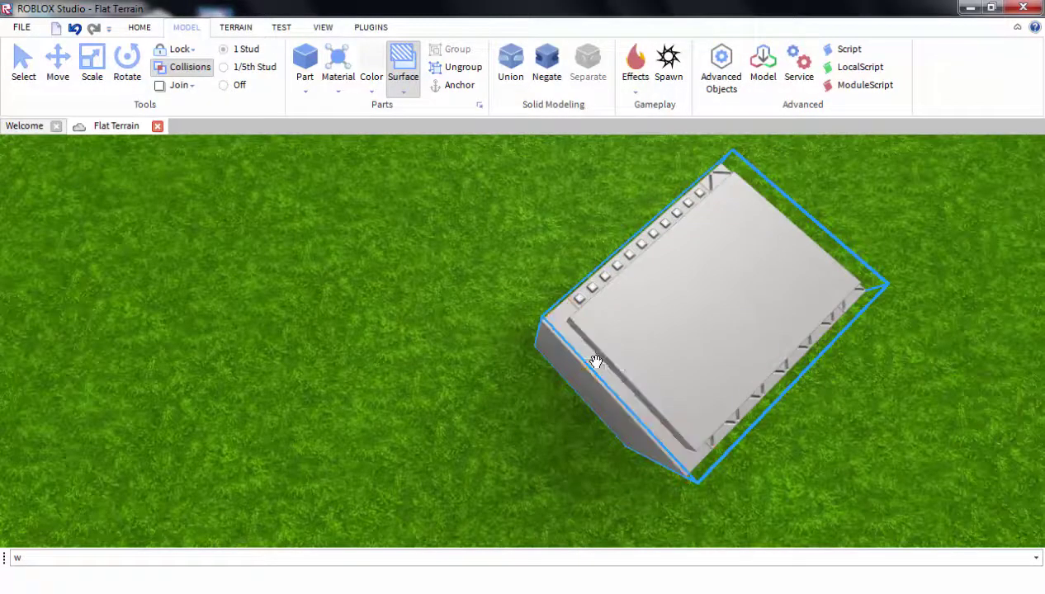
key(d)
right_drag(950, 428, 634, 260)
Try to lay a road across the open grass with the Roads terrain tool, setting its start and end points
click(236, 25)
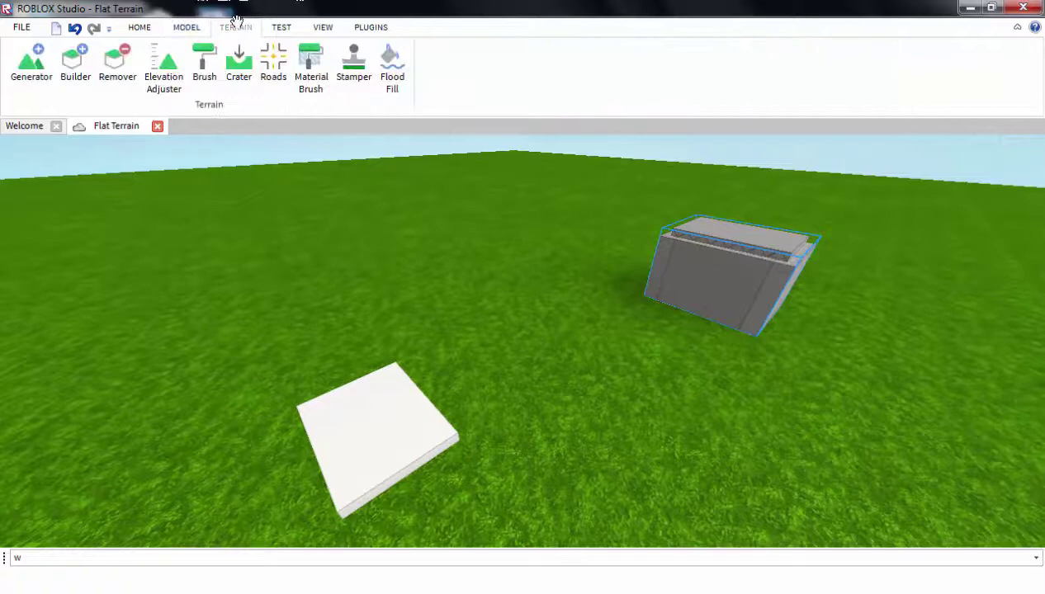
click(265, 61)
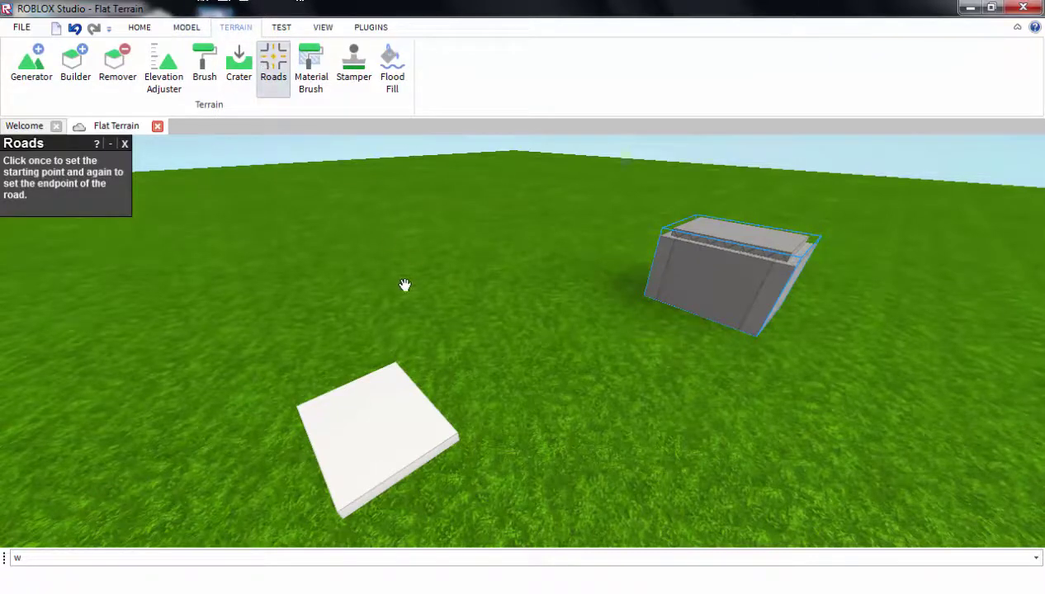
key(w)
right_drag(405, 285, 404, 285)
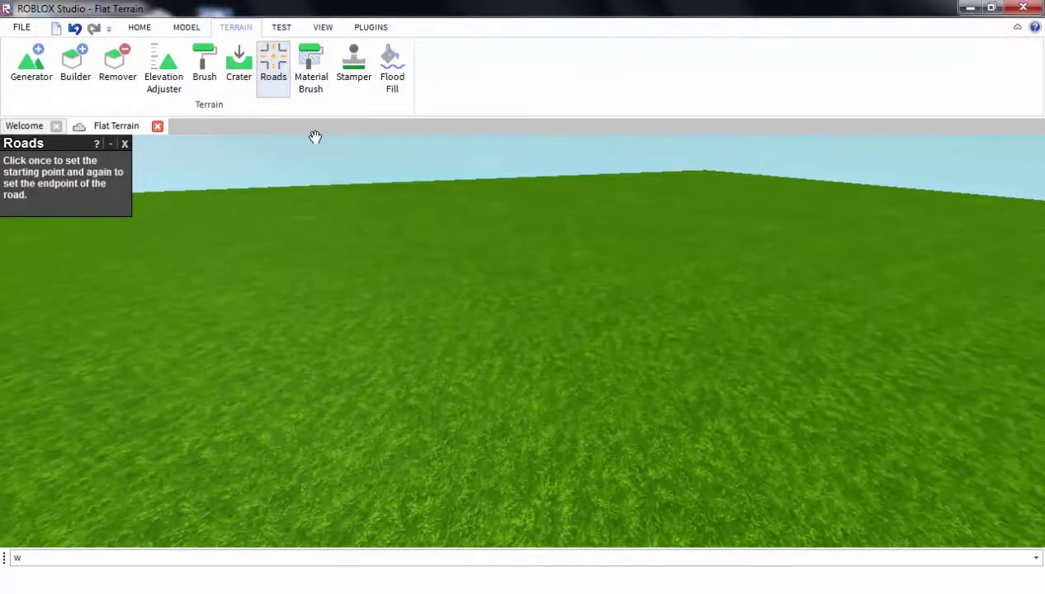
click(544, 267)
click(727, 394)
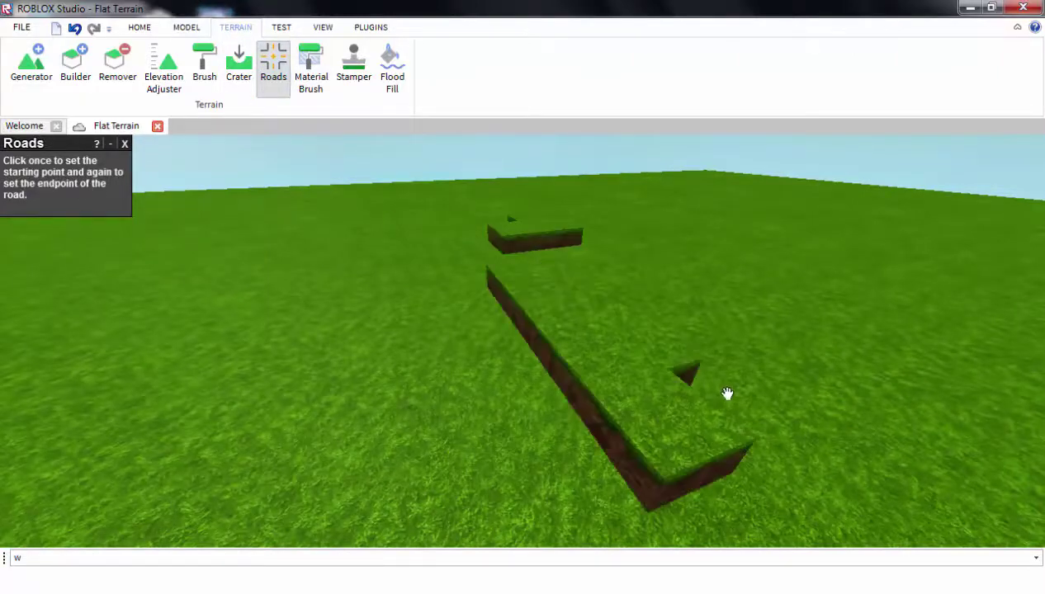
Undo the road carved into the terrain and leave the Roads tool
right_drag(444, 339, 434, 339)
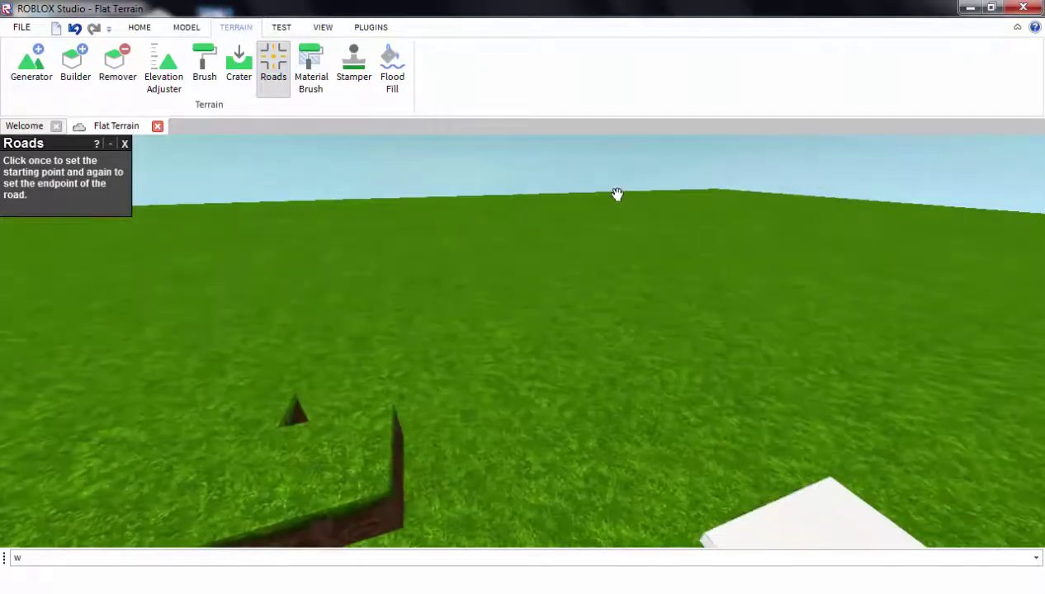
right_drag(394, 215, 349, 122)
key(ctrl+z)
key(ctrl+z)
click(272, 71)
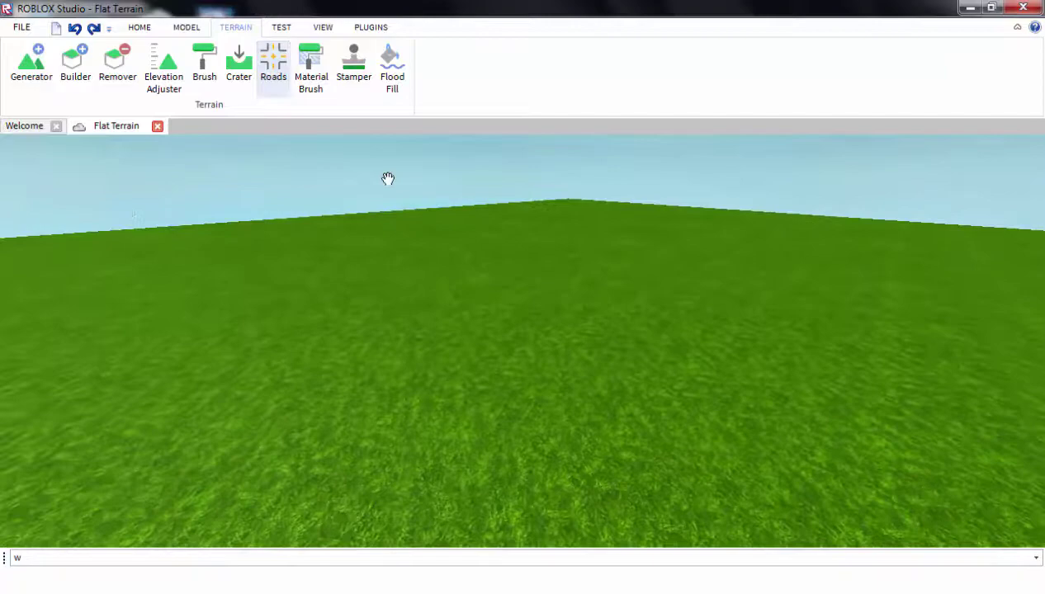
Lay a road across the open grass with the Roads terrain tool, setting its start and end points
right_drag(385, 264, 488, 233)
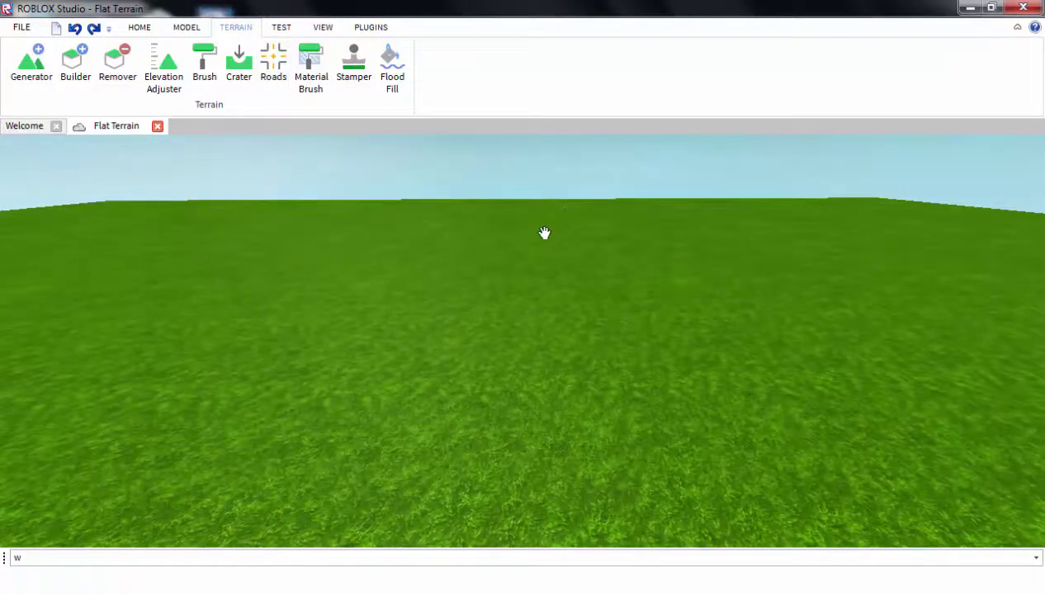
right_drag(597, 222, 588, 223)
right_drag(502, 250, 477, 249)
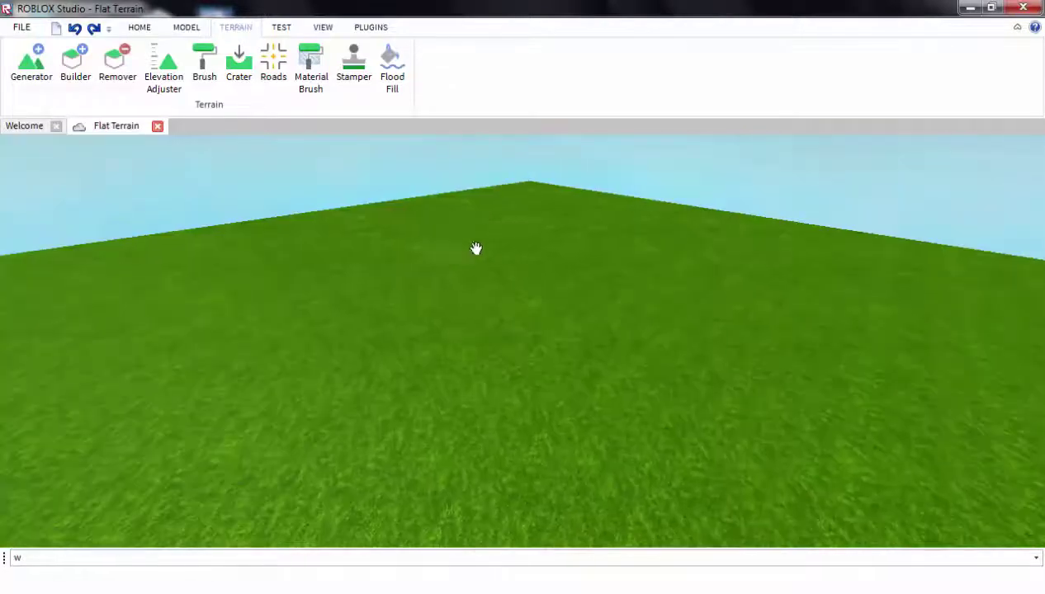
right_drag(865, 444, 769, 358)
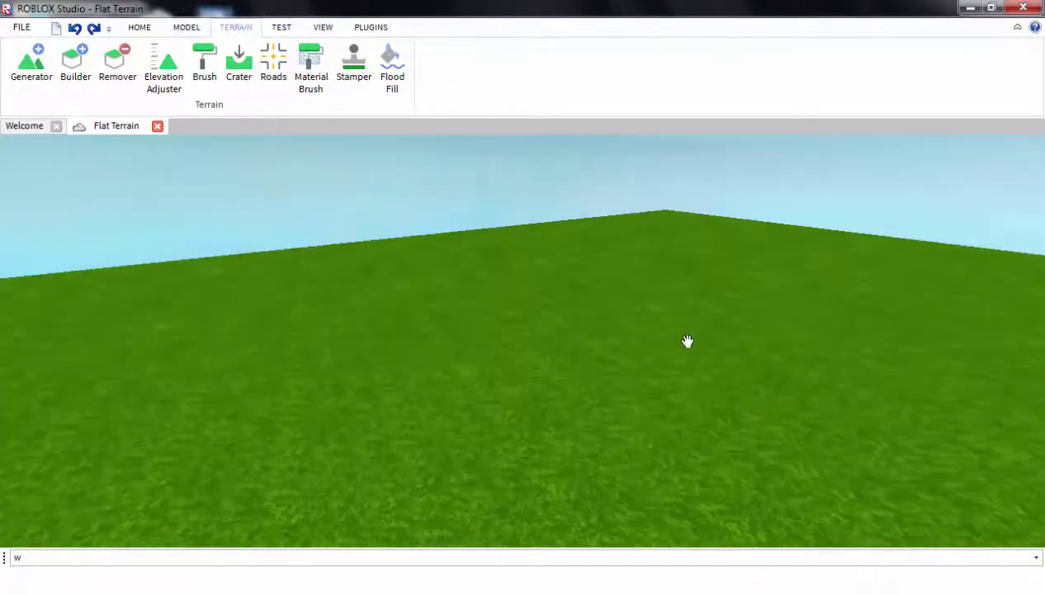
right_drag(673, 346, 508, 280)
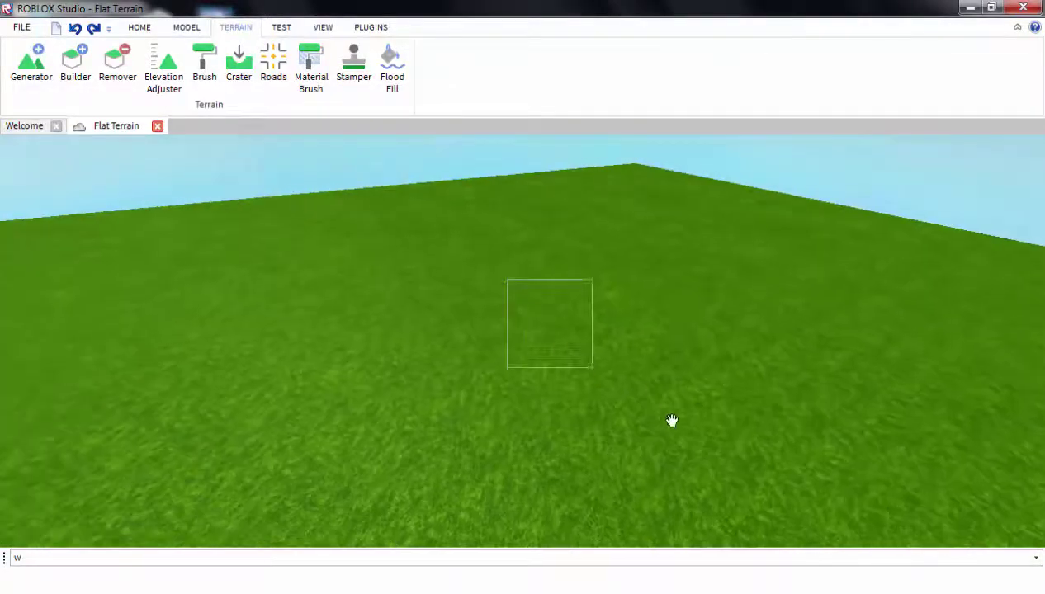
click(274, 83)
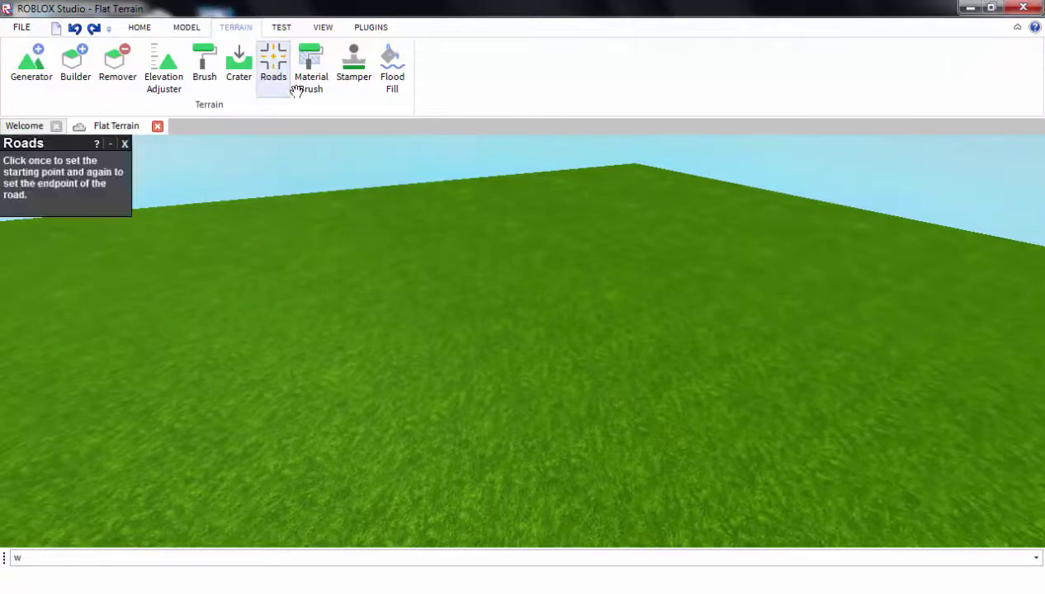
mouse_move(530, 332)
right_down()
mouse_move(511, 337)
mouse_move(599, 361)
mouse_move(532, 338)
right_up()
click(570, 275)
key(d)
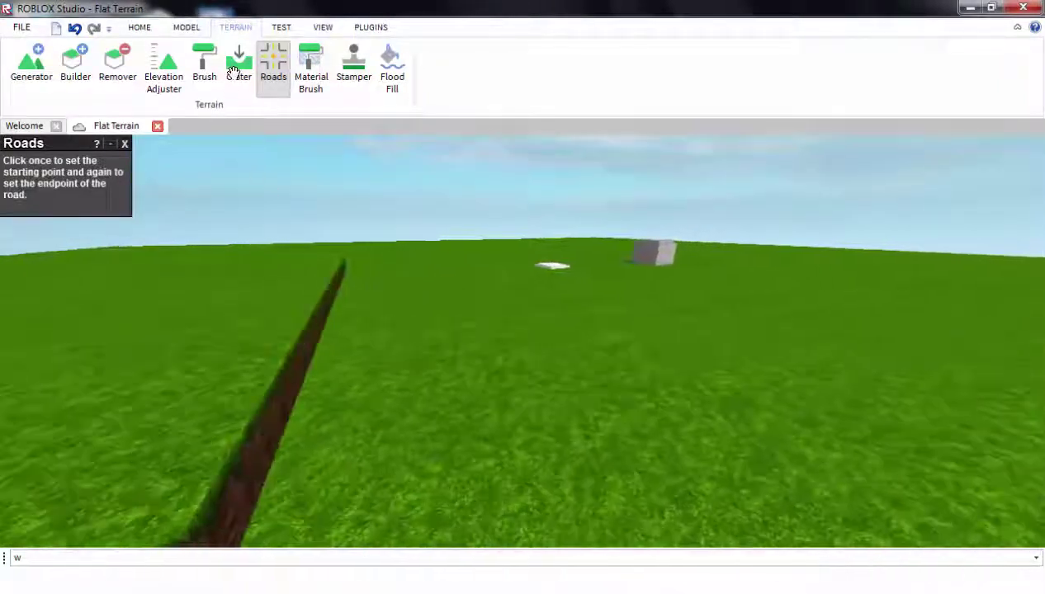
Try carving a crater with radius 33 and depth 31% in the grass near the building, and undo it
click(235, 71)
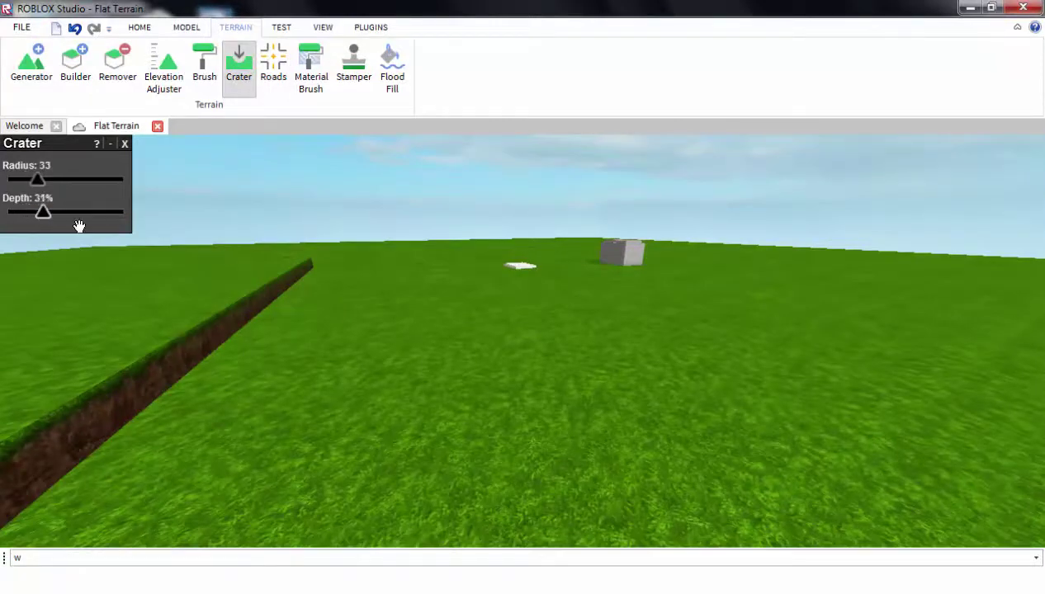
click(467, 367)
scroll(536, 367, up, 10)
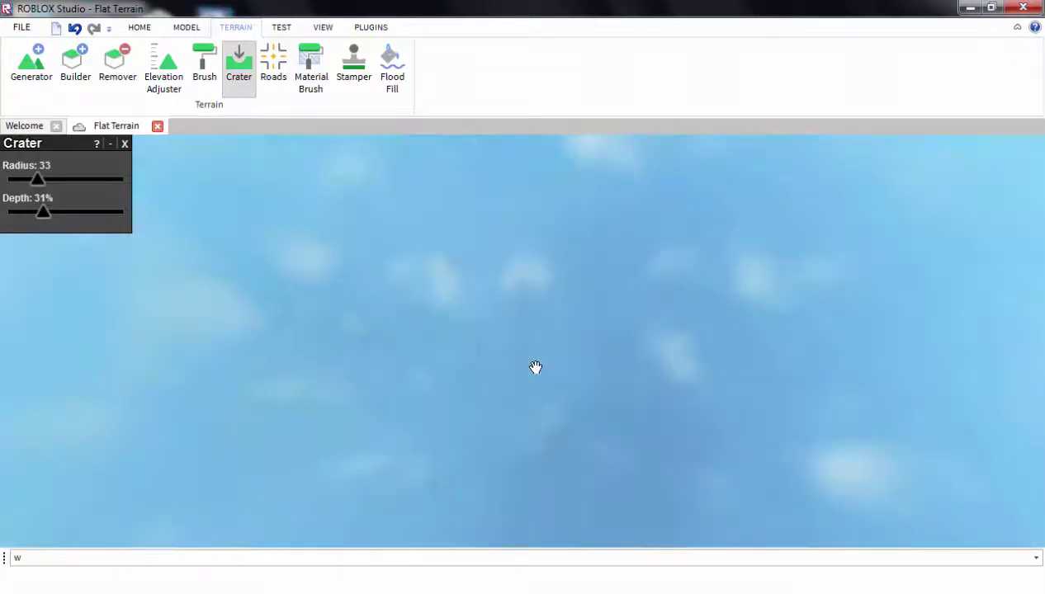
scroll(536, 366, down, 5)
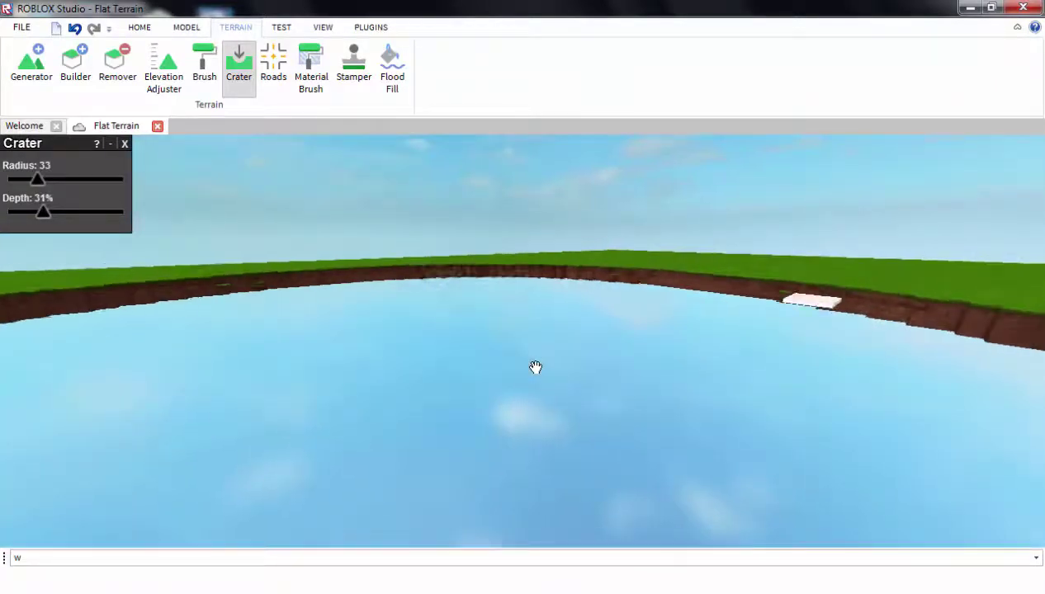
mouse_move(536, 367)
right_down()
mouse_move(524, 354)
mouse_move(535, 366)
right_up()
key(w)
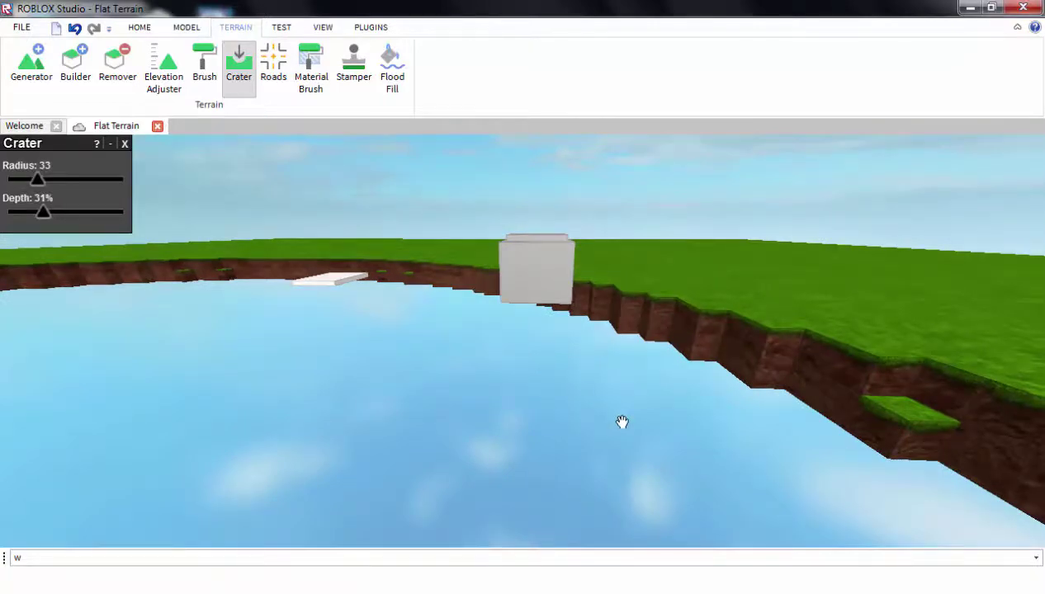
key(ctrl+z)
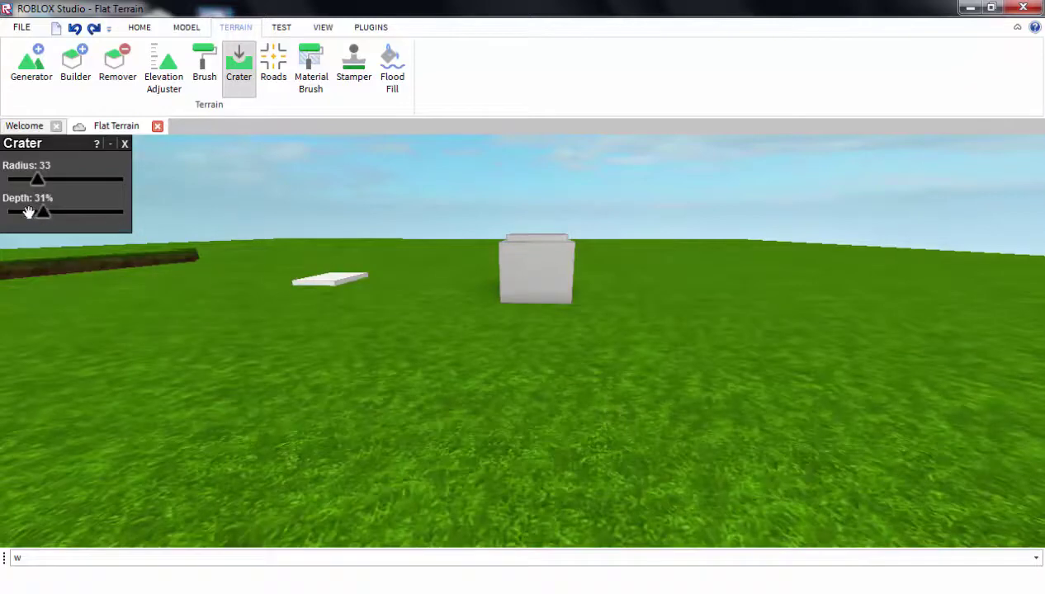
Try a shallow crater with radius 33 and depth 1% around the building, inspect its rim, and undo it
click(844, 373)
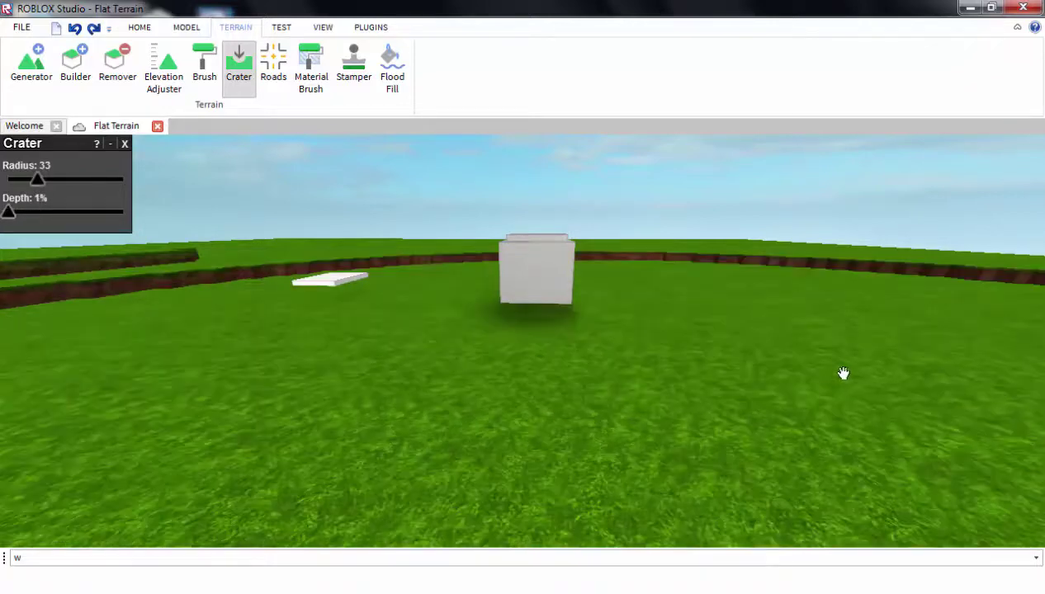
mouse_move(797, 380)
right_down()
mouse_move(812, 382)
mouse_move(810, 374)
mouse_move(810, 384)
right_up()
key(s)
key(w)
key(a)
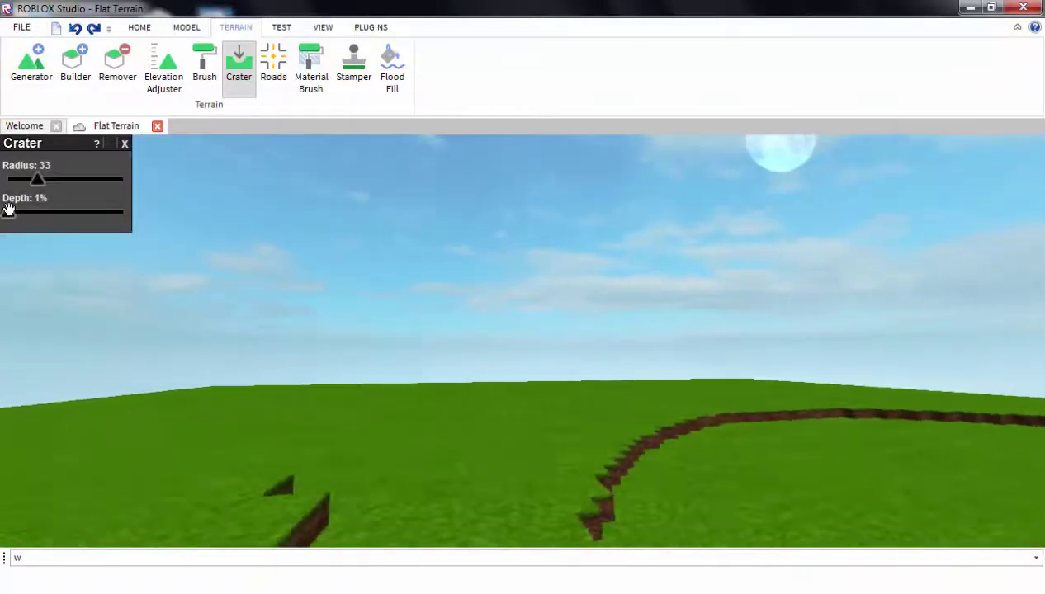
right_drag(370, 349, 351, 336)
key(s)
key(w)
key(w)
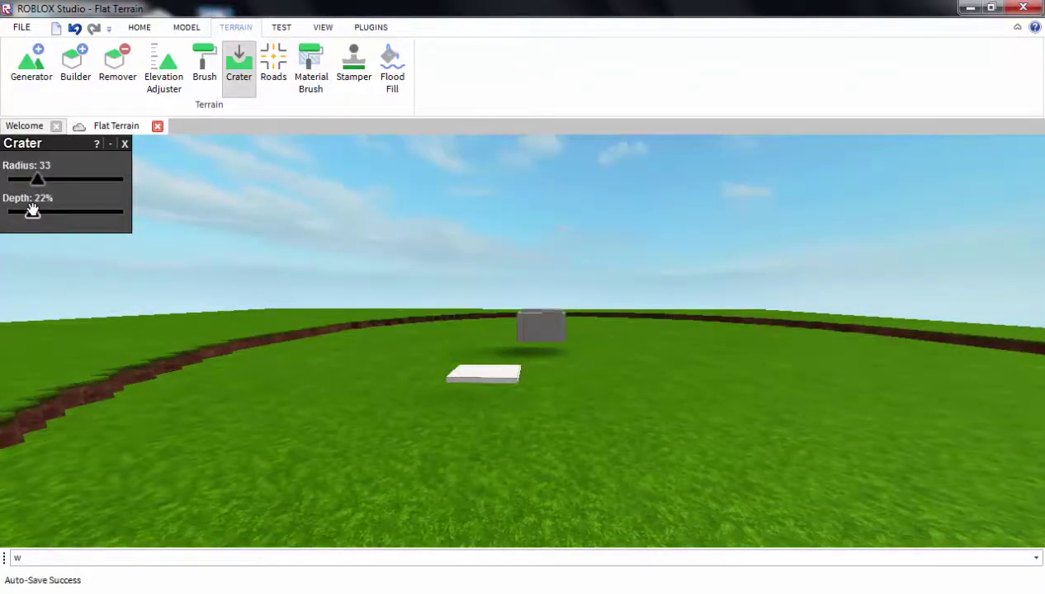
key(ctrl+z)
Raise a hill on the open grass beyond the road with the Elevation Adjuster at radius 3 and slope 0.7
right_drag(487, 406, 488, 408)
key(s)
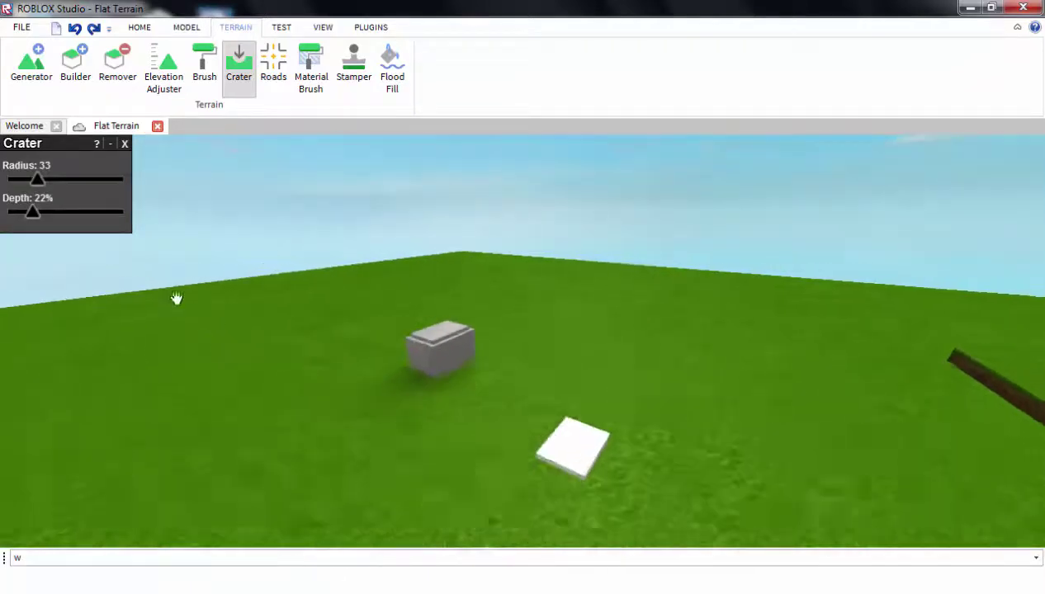
right_drag(364, 373, 341, 368)
key(w)
key(a)
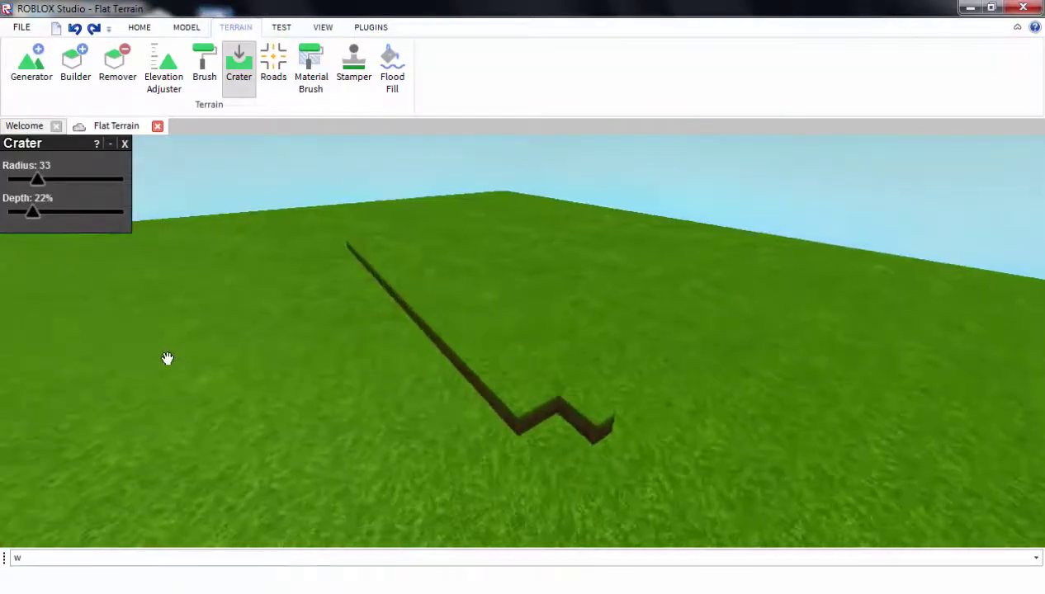
right_drag(167, 359, 168, 359)
right_drag(594, 454, 598, 433)
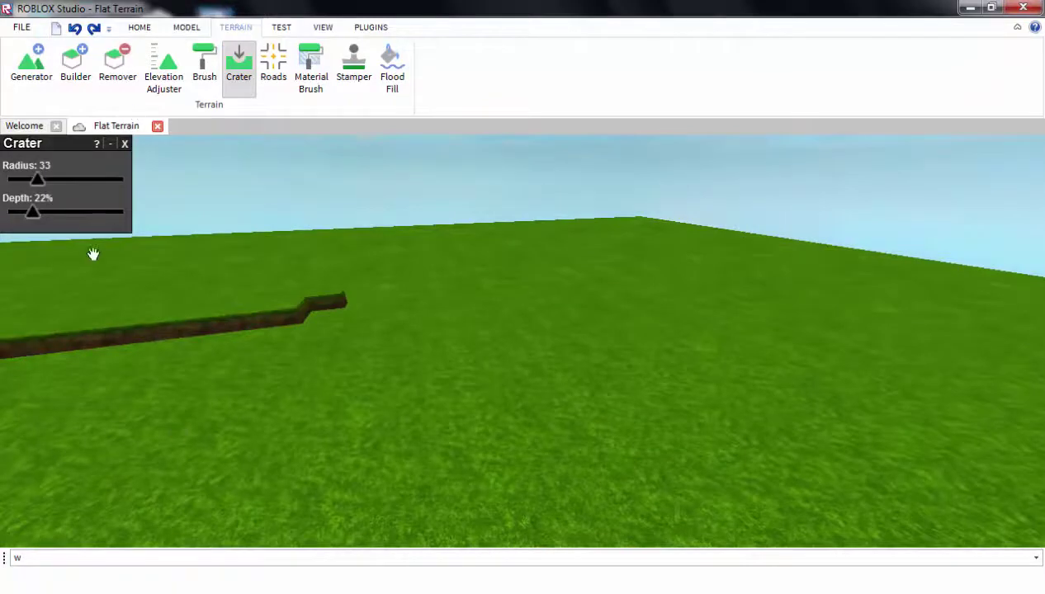
click(165, 66)
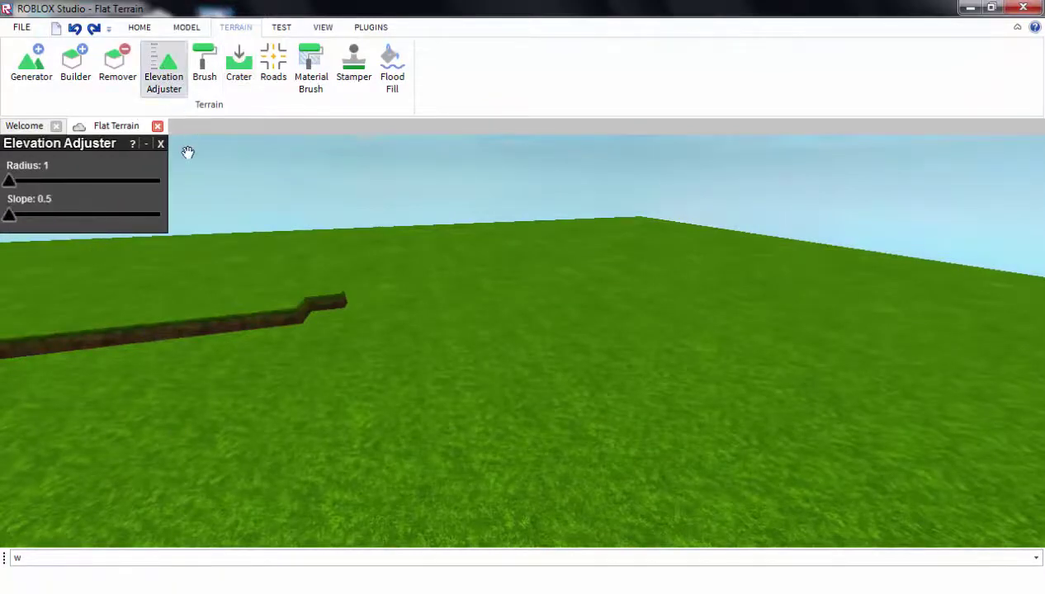
right_drag(425, 262, 448, 285)
drag(10, 180, 39, 180)
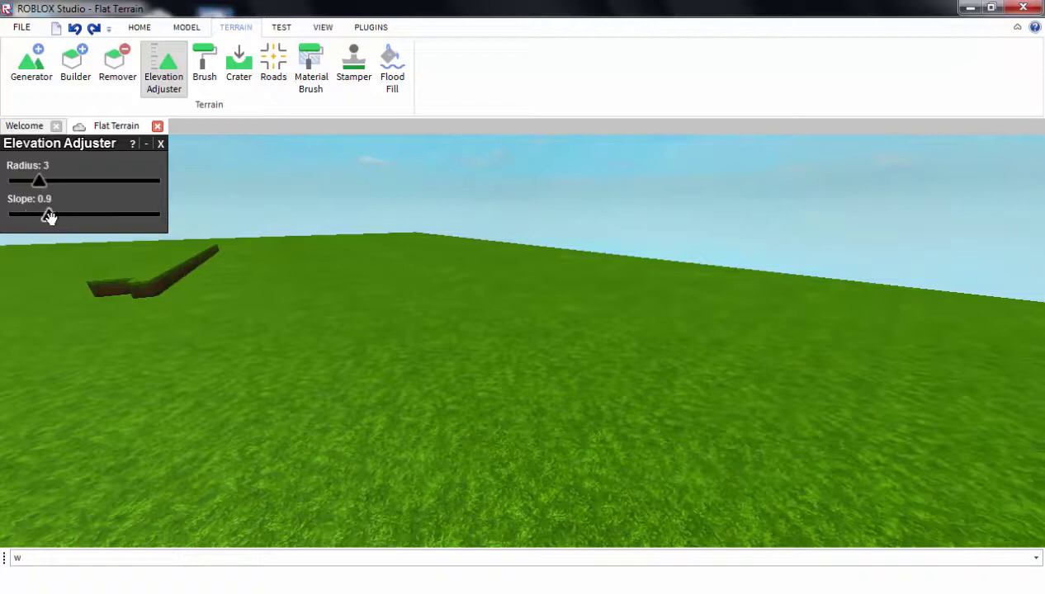
mouse_move(389, 299)
mouse_down()
mouse_move(553, 376)
mouse_move(673, 396)
mouse_move(630, 358)
mouse_move(632, 316)
mouse_move(682, 315)
mouse_up()
right_drag(656, 404, 656, 410)
scroll(656, 410, down, 5)
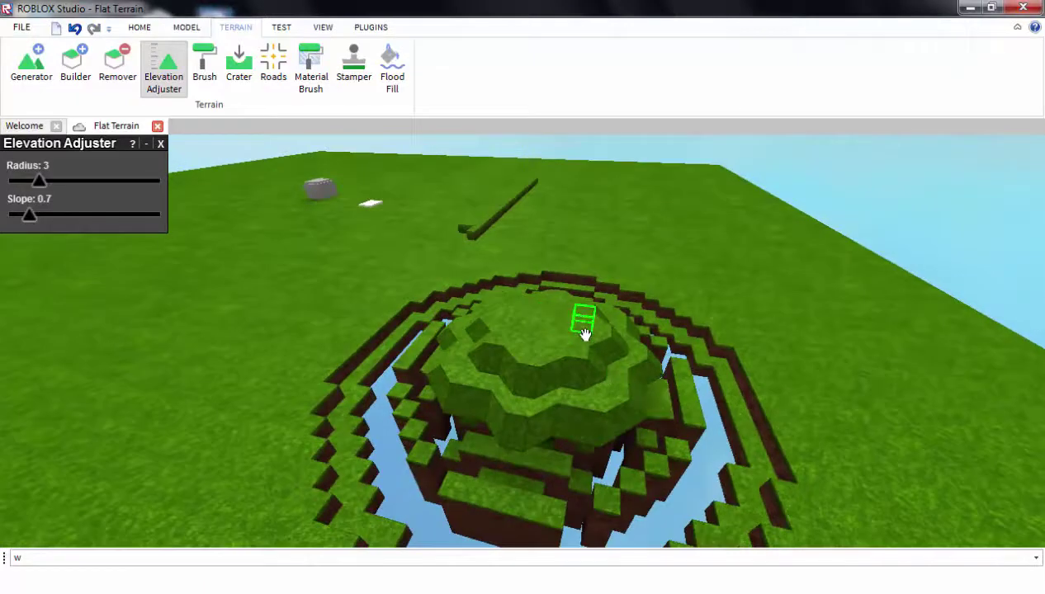
Pull the hill's elevation up further to form a tall mountain
mouse_move(595, 323)
mouse_down()
mouse_move(590, 193)
mouse_move(584, 263)
mouse_move(592, 249)
mouse_move(599, 217)
mouse_move(516, 317)
mouse_up()
scroll(514, 320, down, 6)
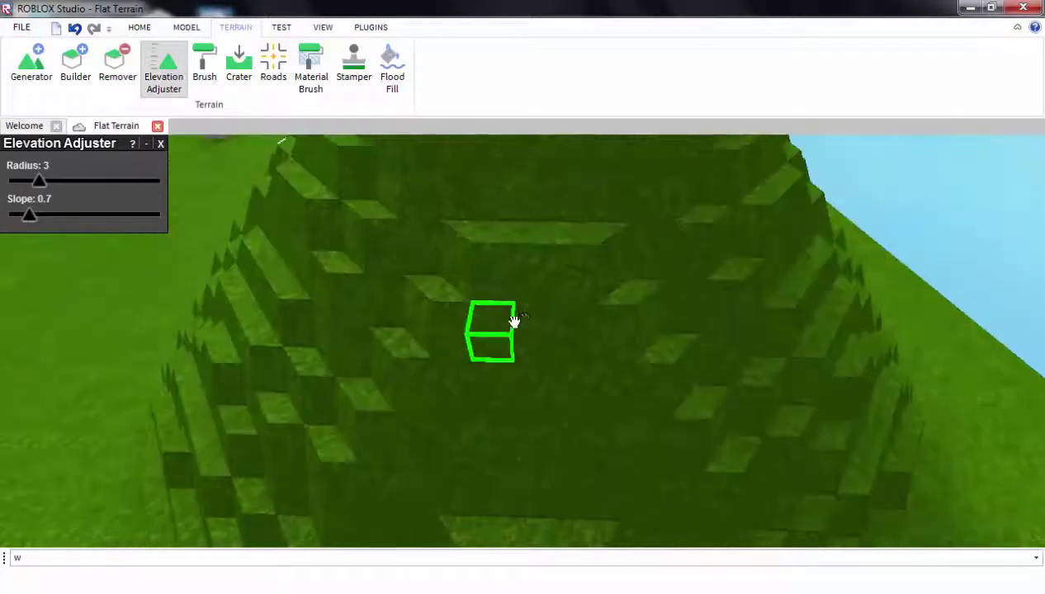
Carve a crater with radius 2 and depth 4% into the mountain's summit
right_drag(514, 319, 495, 305)
right_drag(501, 376, 328, 341)
scroll(511, 368, down, 2)
key(d)
click(237, 66)
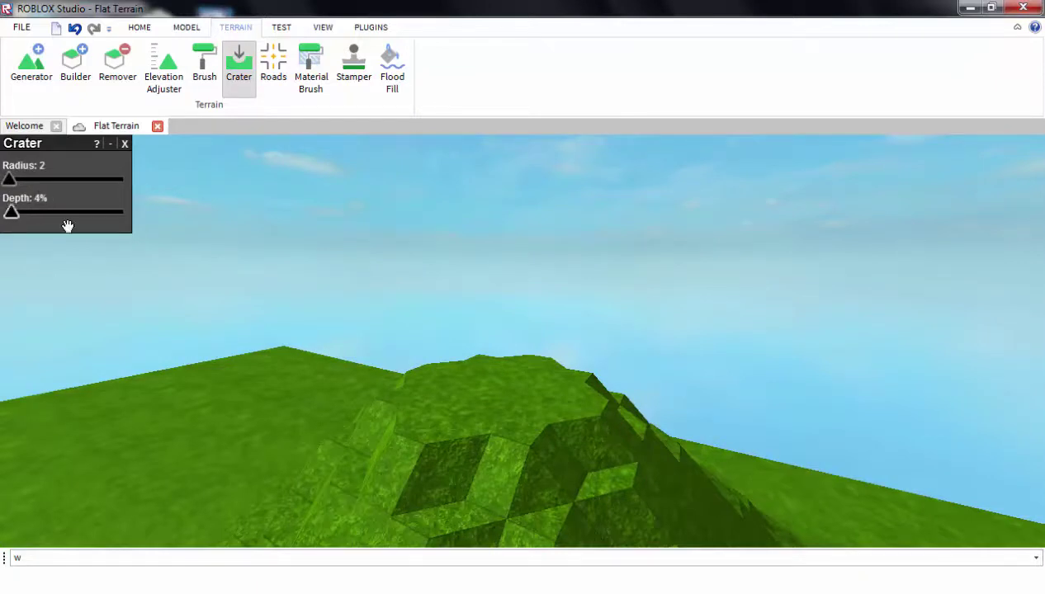
mouse_move(757, 406)
right_down()
mouse_move(765, 410)
mouse_move(757, 405)
right_up()
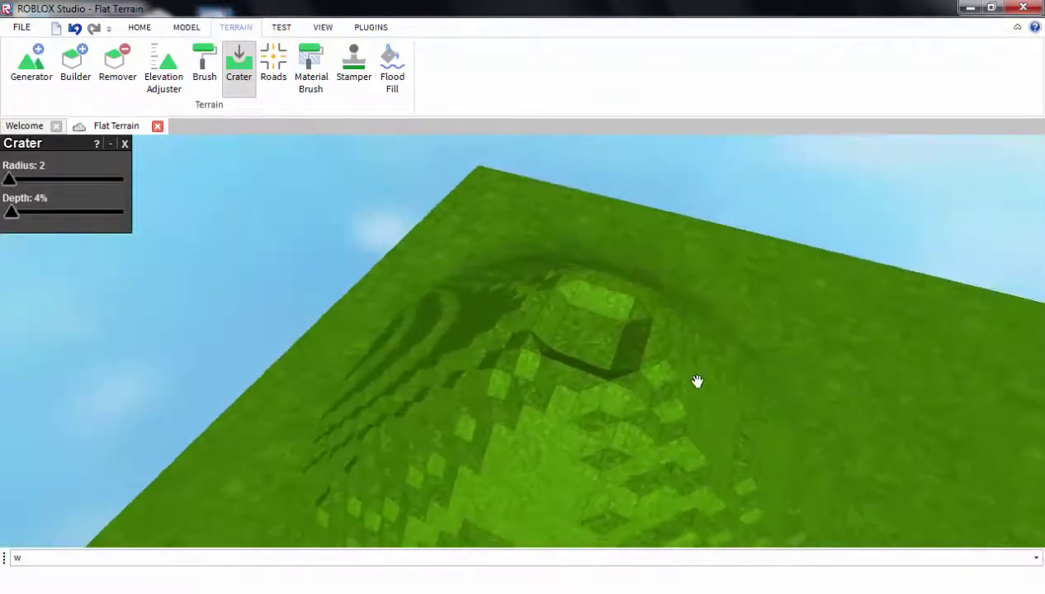
scroll(695, 382, up, 4)
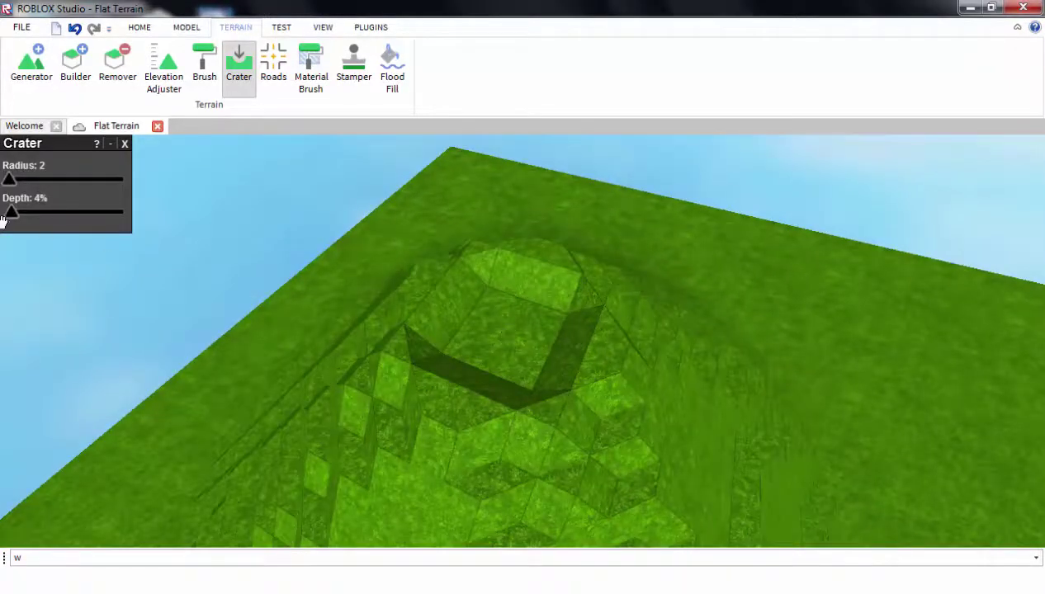
Deepen the middle of the summit pit with a crater of radius 1 and depth 4%
drag(8, 171, 5, 178)
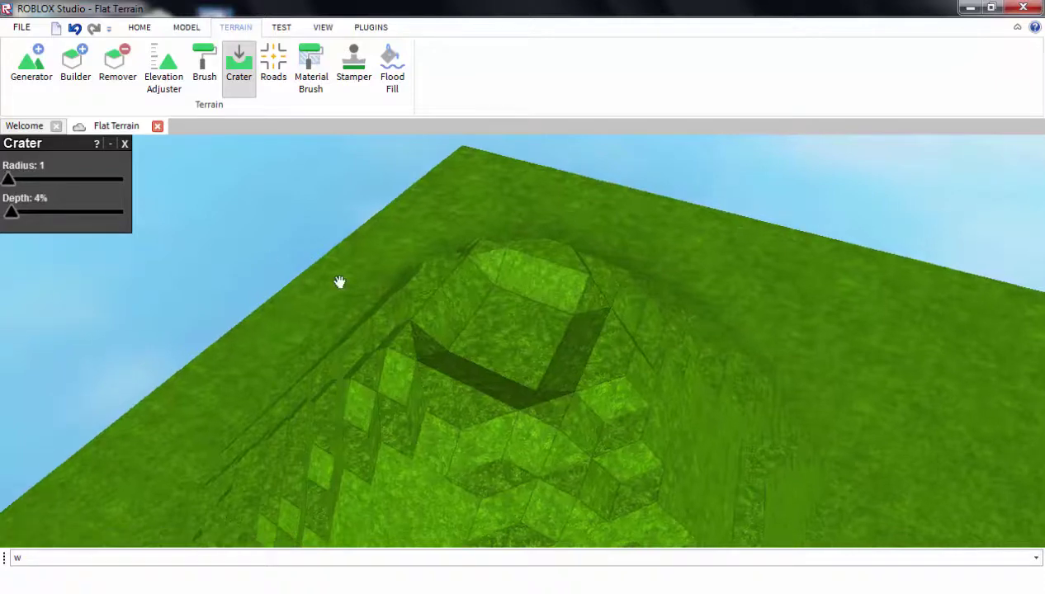
drag(505, 331, 512, 338)
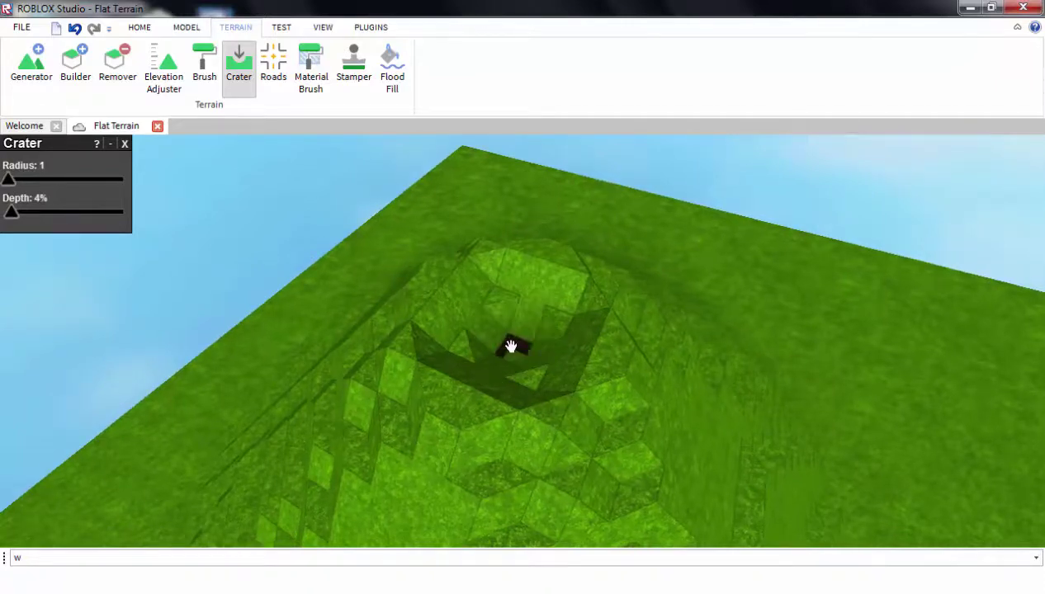
Try a grass Flood Fill on the ground between the road and the mountain, and cancel the fill
scroll(725, 360, down, 2)
mouse_move(731, 362)
right_down()
mouse_move(765, 364)
mouse_move(675, 355)
right_up()
key(a)
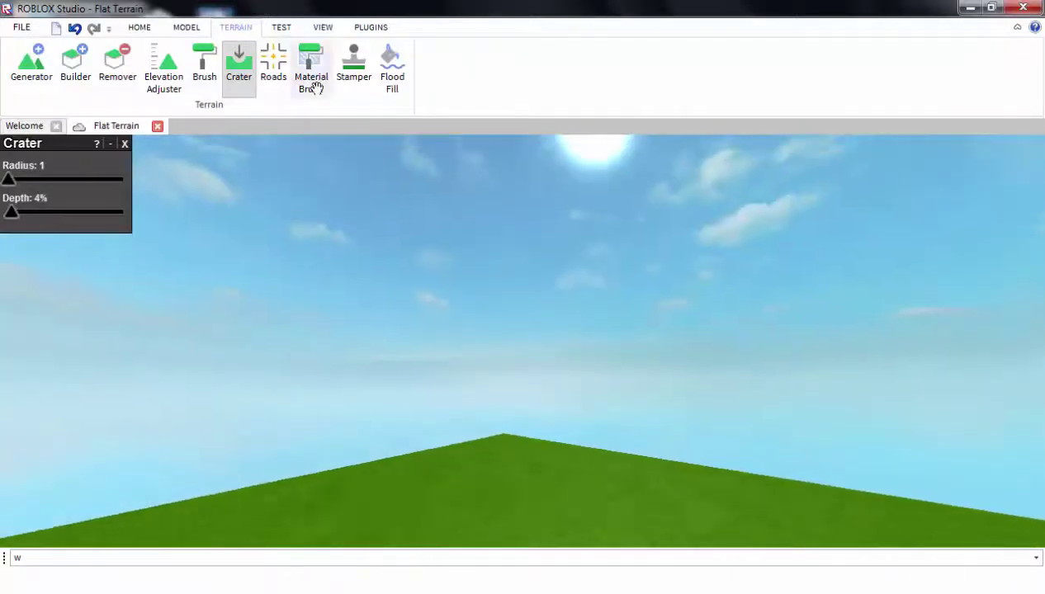
right_drag(441, 208, 437, 209)
key(w)
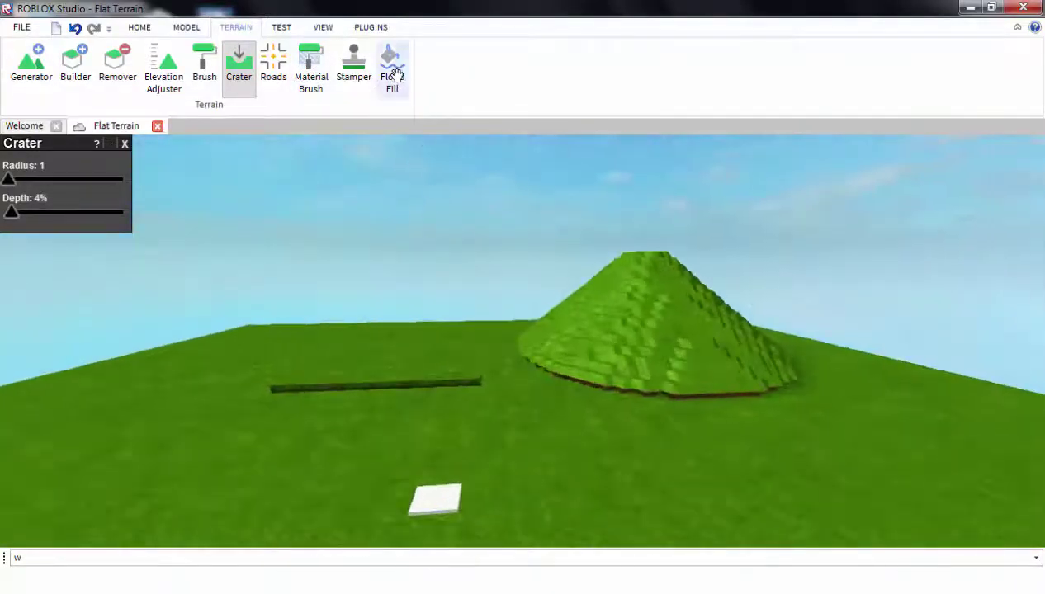
click(394, 56)
scroll(322, 241, up, 5)
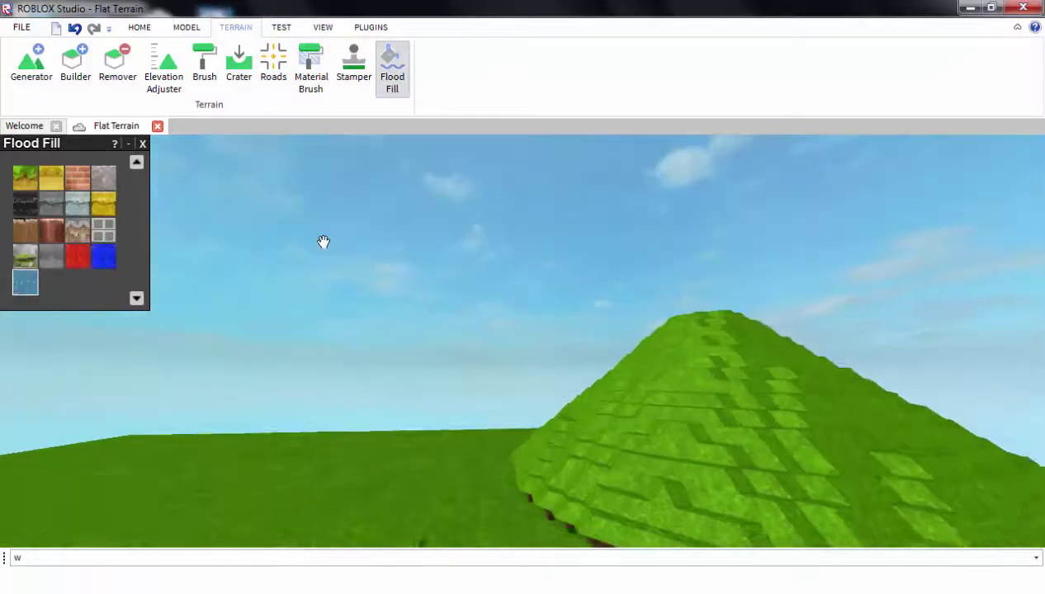
right_drag(327, 244, 302, 239)
right_drag(299, 190, 266, 224)
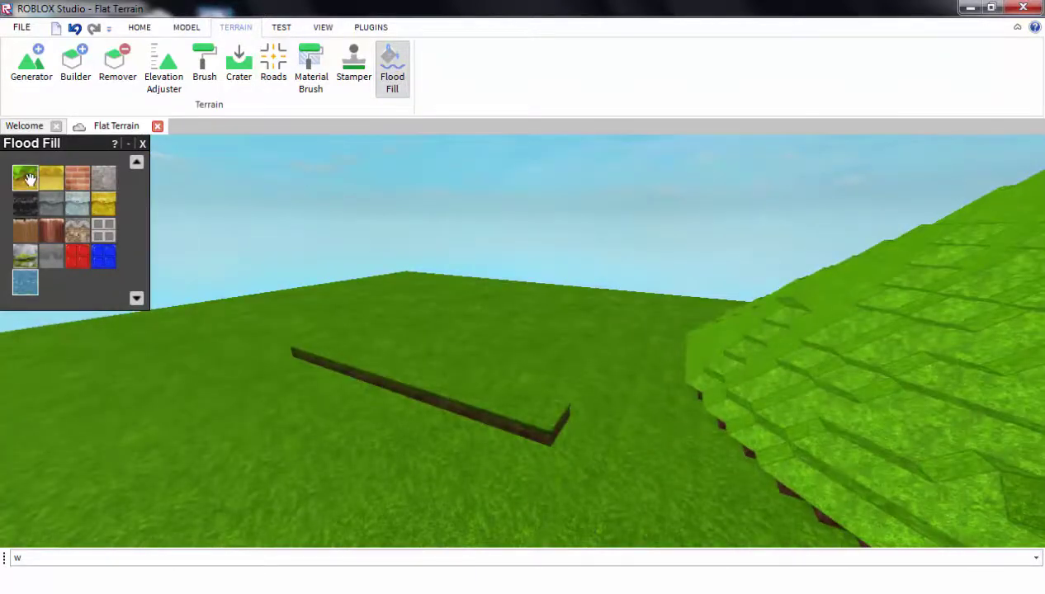
click(642, 448)
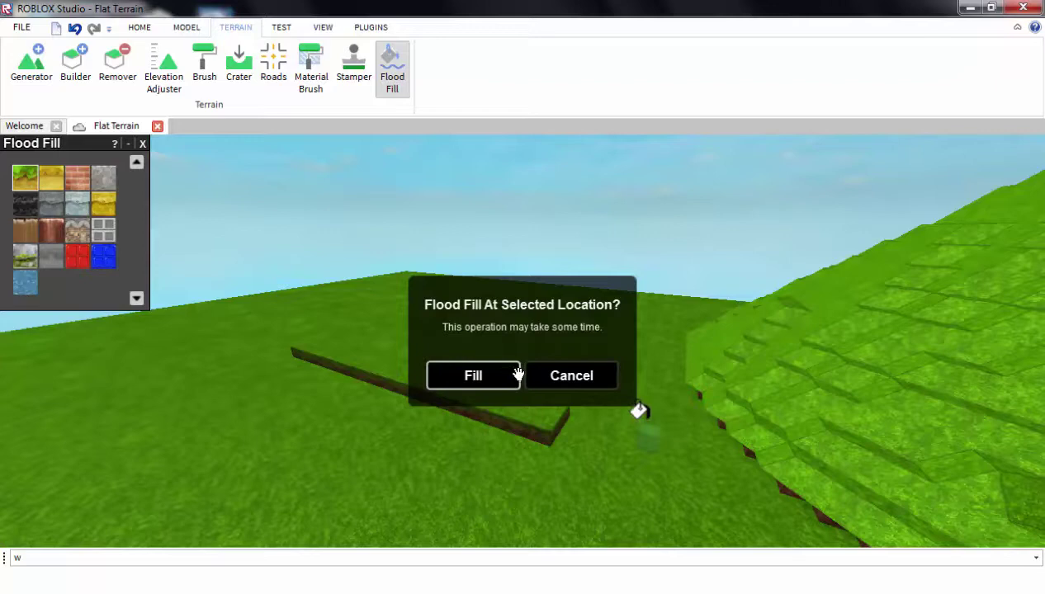
click(596, 378)
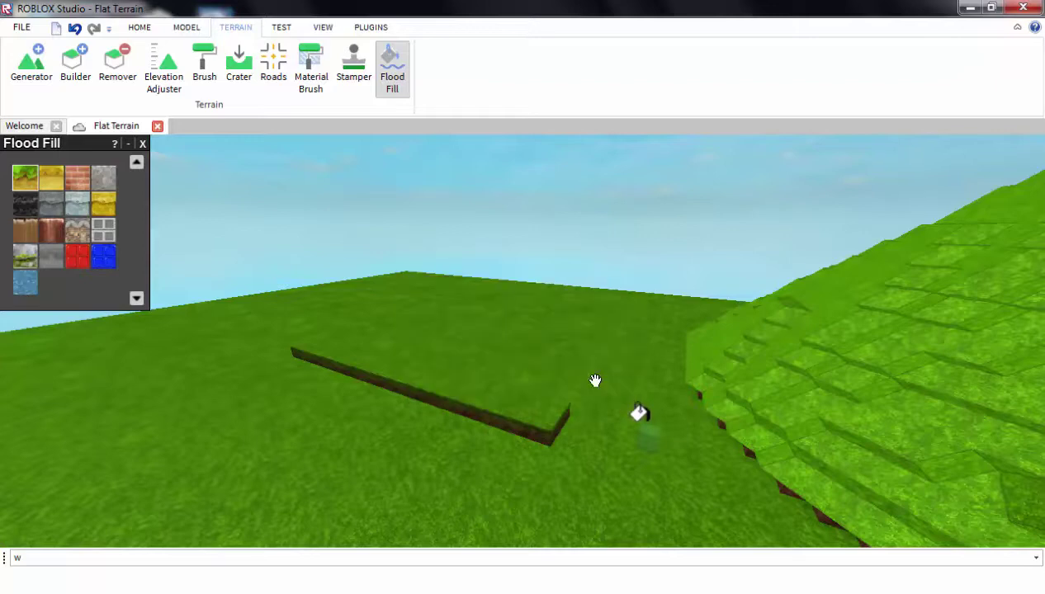
Leave the Flood Fill tool and bring the mountain back into view
mouse_move(594, 390)
right_down()
mouse_move(557, 389)
mouse_move(597, 392)
mouse_move(594, 372)
right_up()
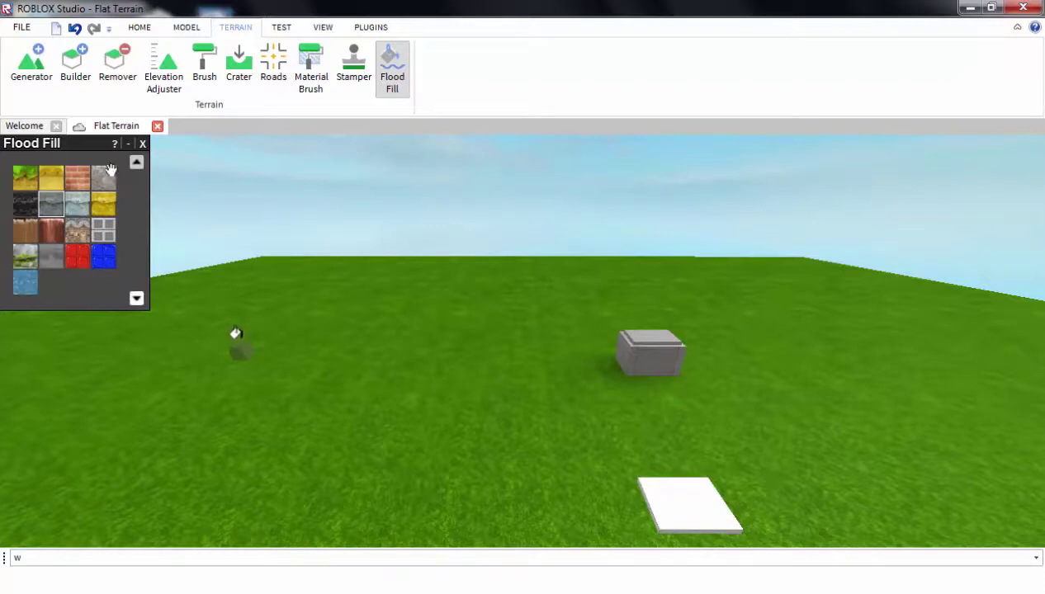
click(140, 145)
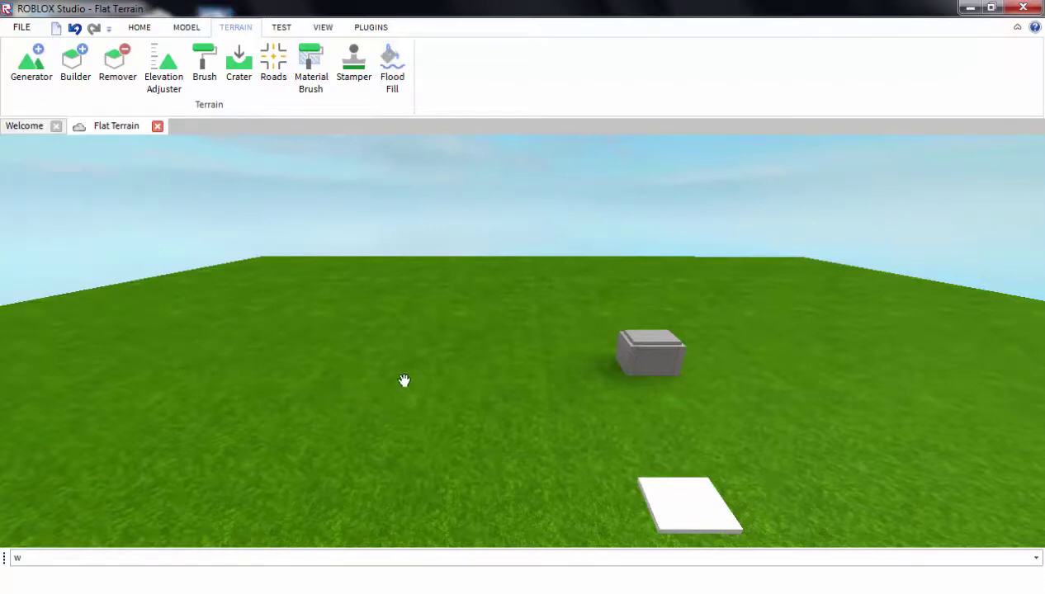
right_drag(404, 381, 404, 379)
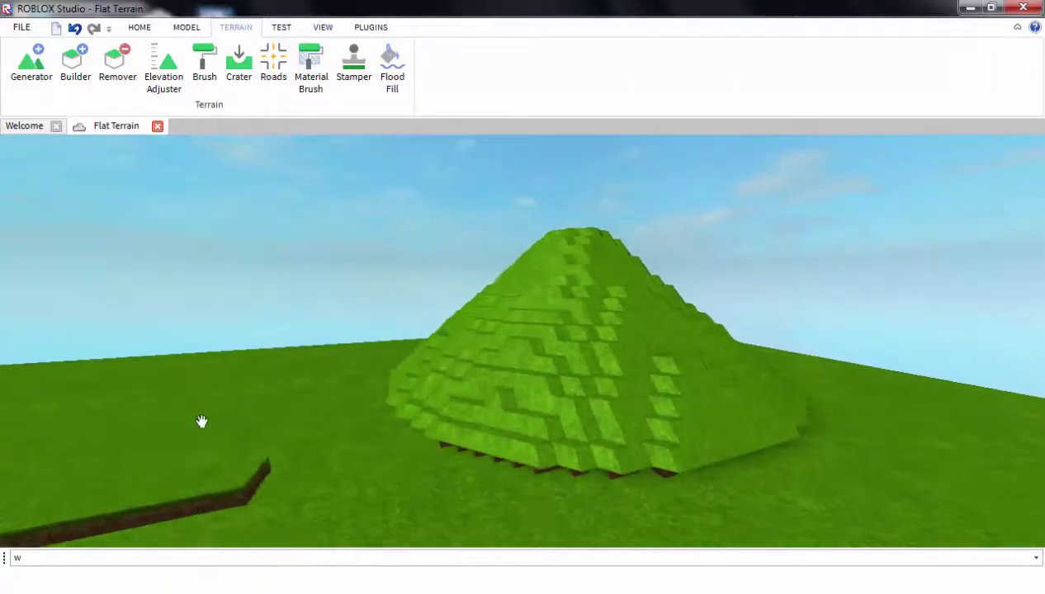
Switch to the modelling tools and clear the current selection near the road
right_drag(202, 422, 405, 350)
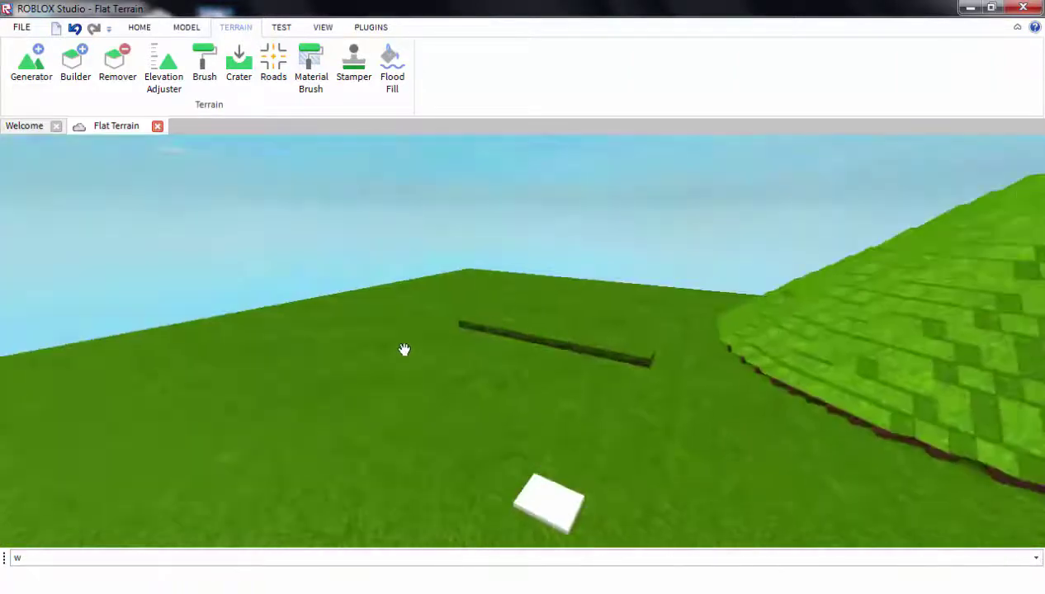
key(w)
click(188, 26)
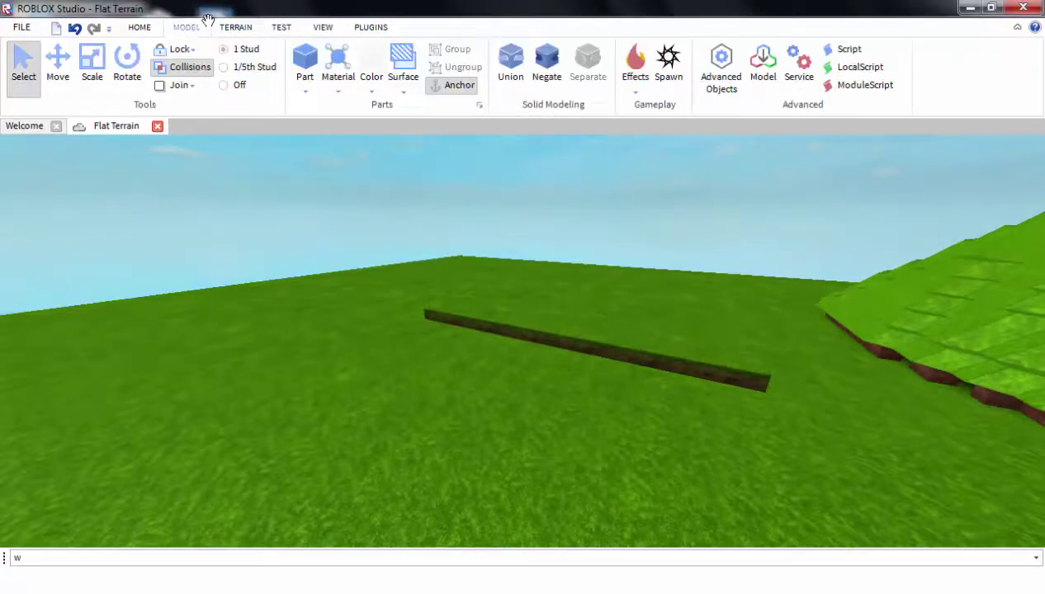
click(636, 85)
mouse_move(454, 190)
right_down()
mouse_move(432, 206)
mouse_move(454, 194)
right_up()
key(w)
key(w)
click(523, 326)
scroll(529, 318, up, 3)
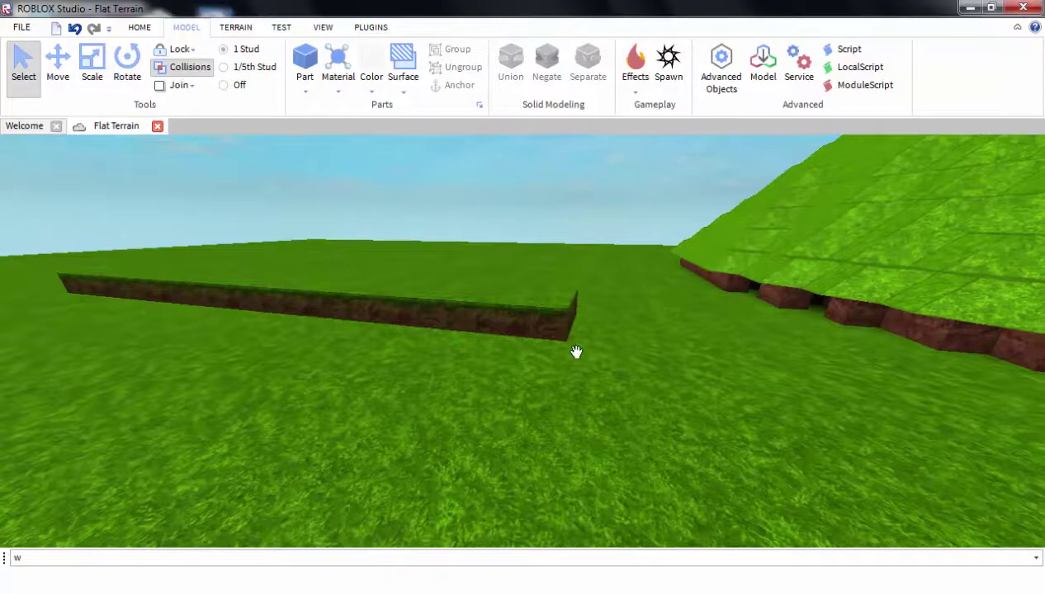
Select all parts of the grey house and add a Fire effect to them
right_drag(576, 352, 485, 385)
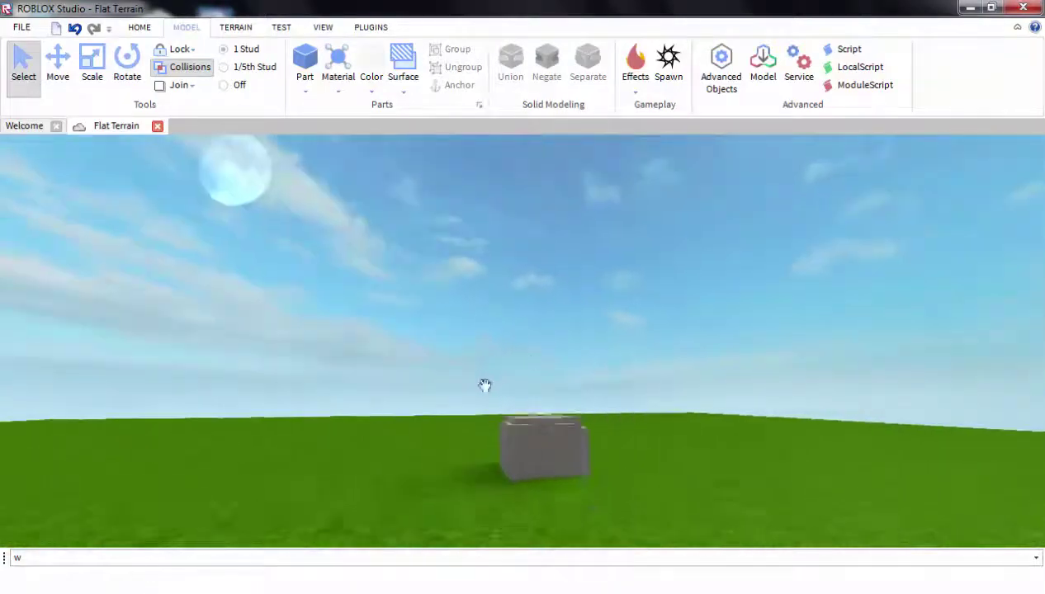
scroll(485, 386, up, 2)
drag(486, 398, 641, 536)
key(w)
right_drag(696, 346, 685, 318)
click(635, 86)
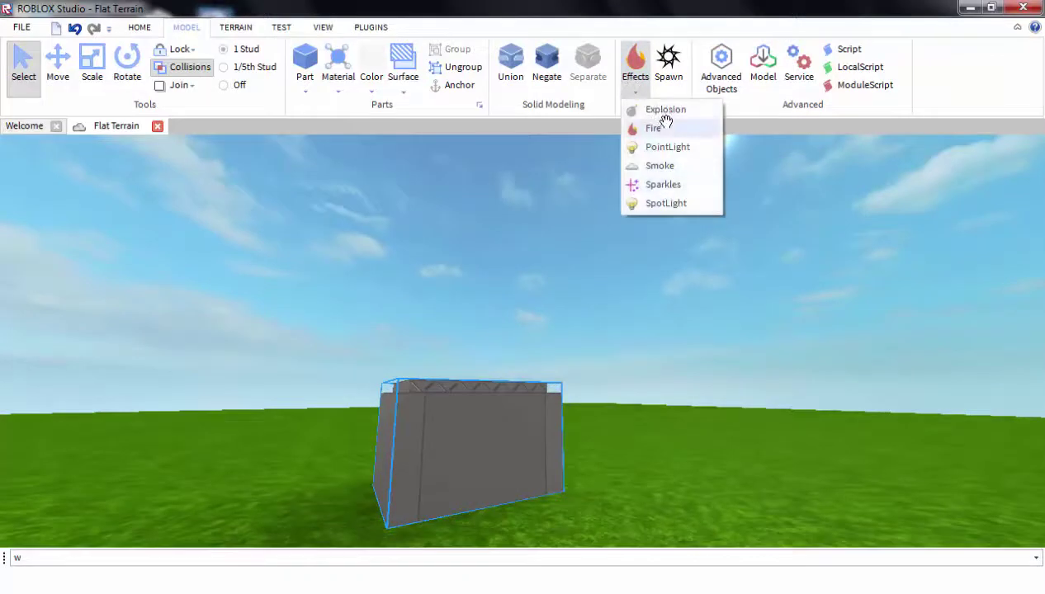
click(665, 126)
Try the Fire effect on the selected house again and inspect the house's interior
key(w)
right_drag(668, 238, 670, 232)
key(s)
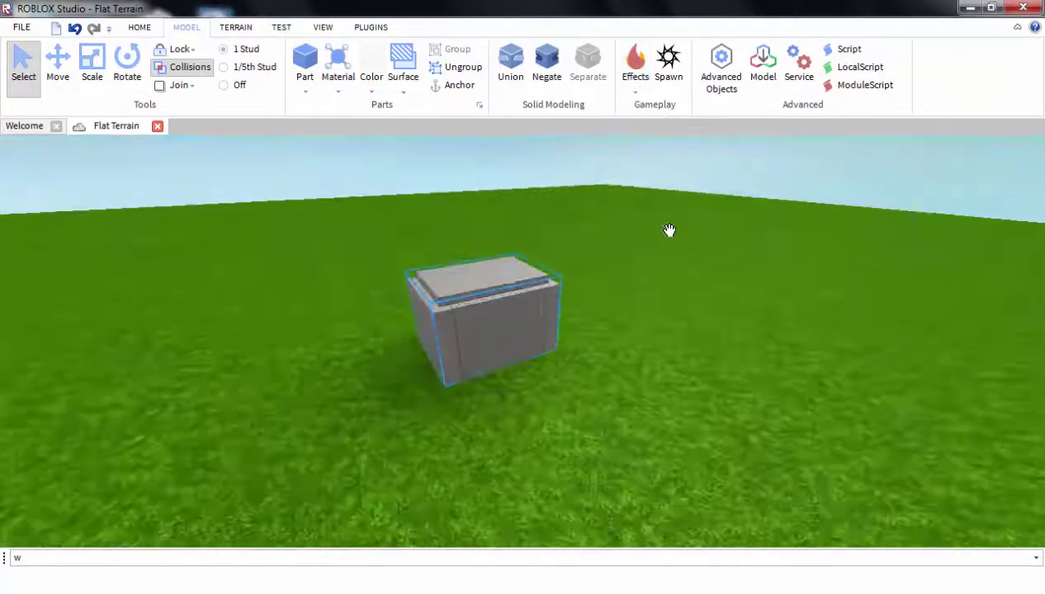
click(645, 129)
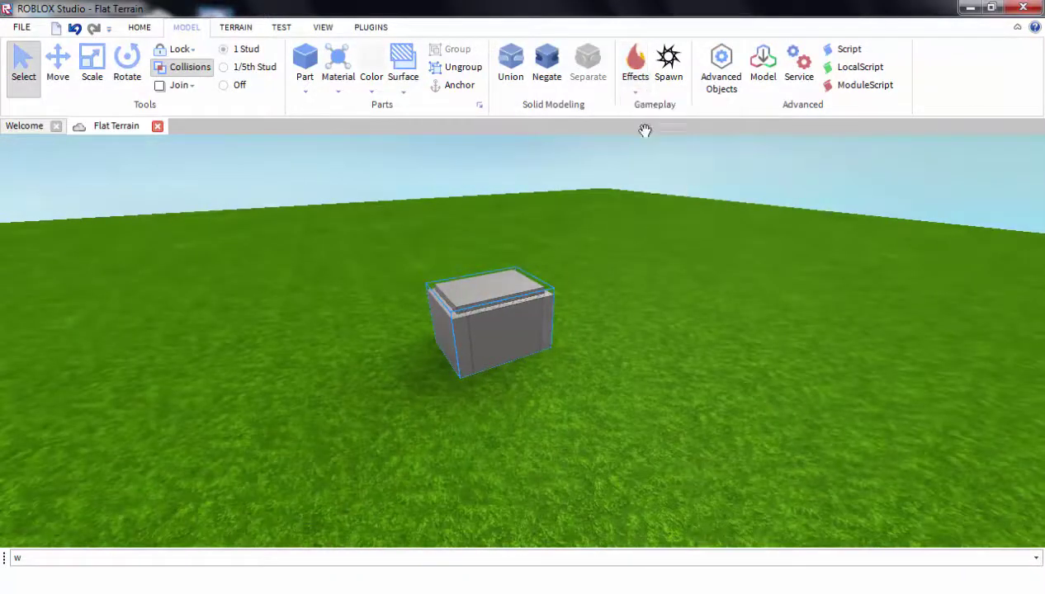
click(636, 78)
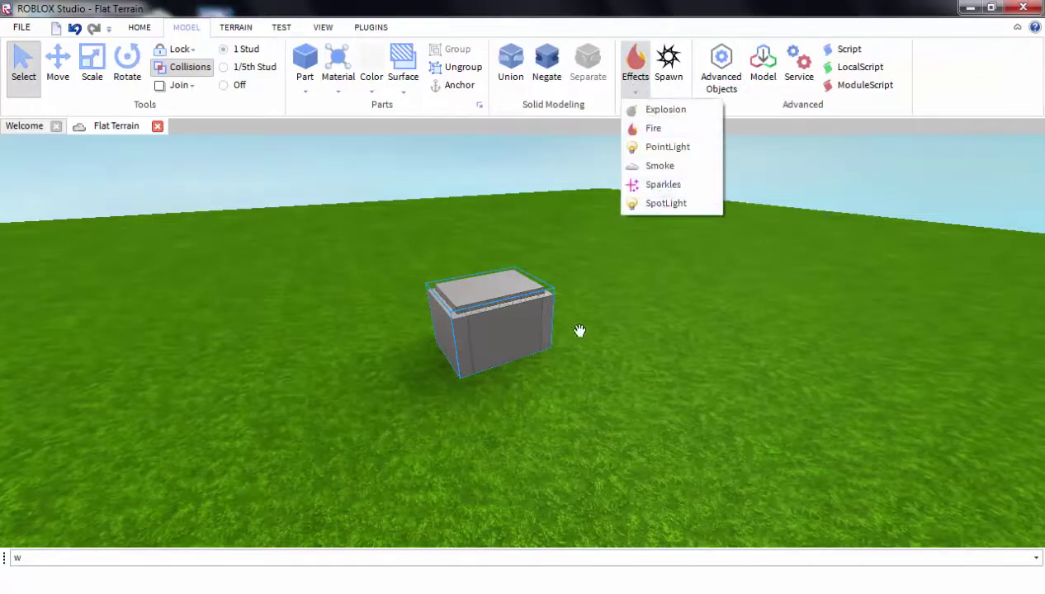
key(w)
right_drag(579, 331, 581, 332)
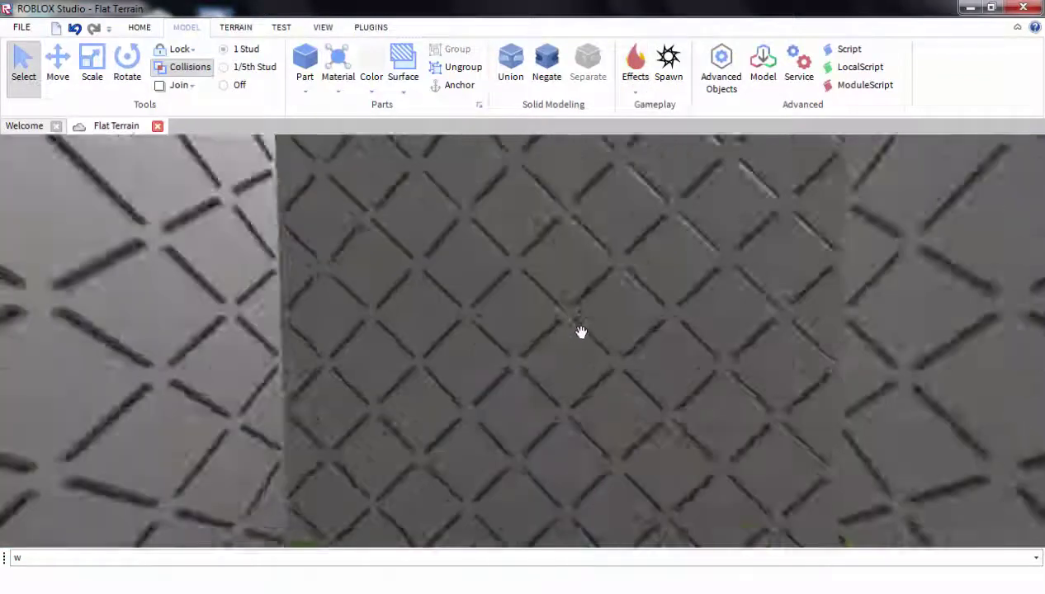
scroll(579, 329, down, 15)
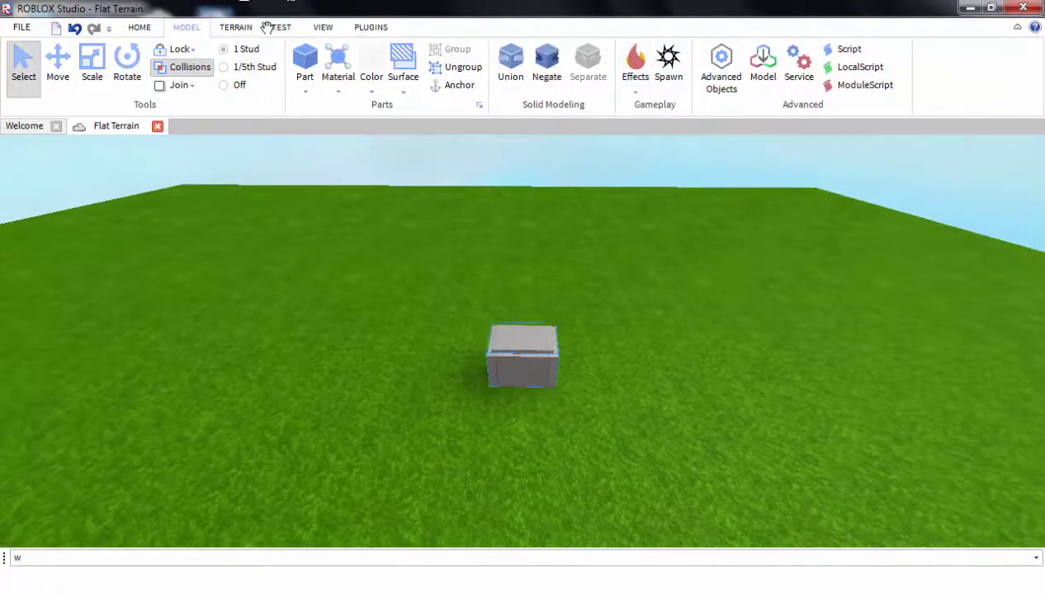
Run the simulation without a character, then stop it
click(268, 27)
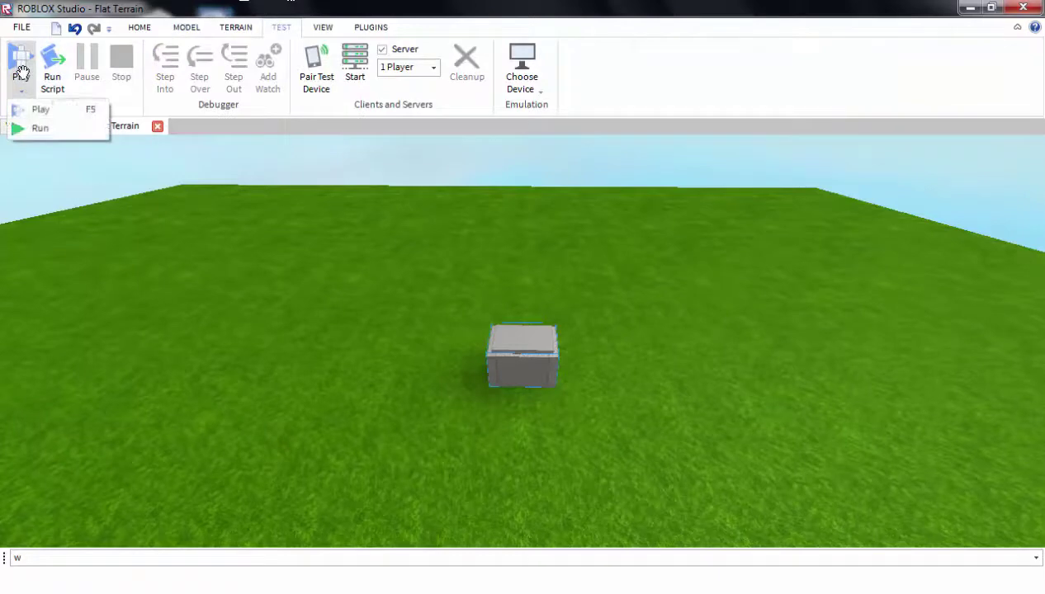
click(38, 129)
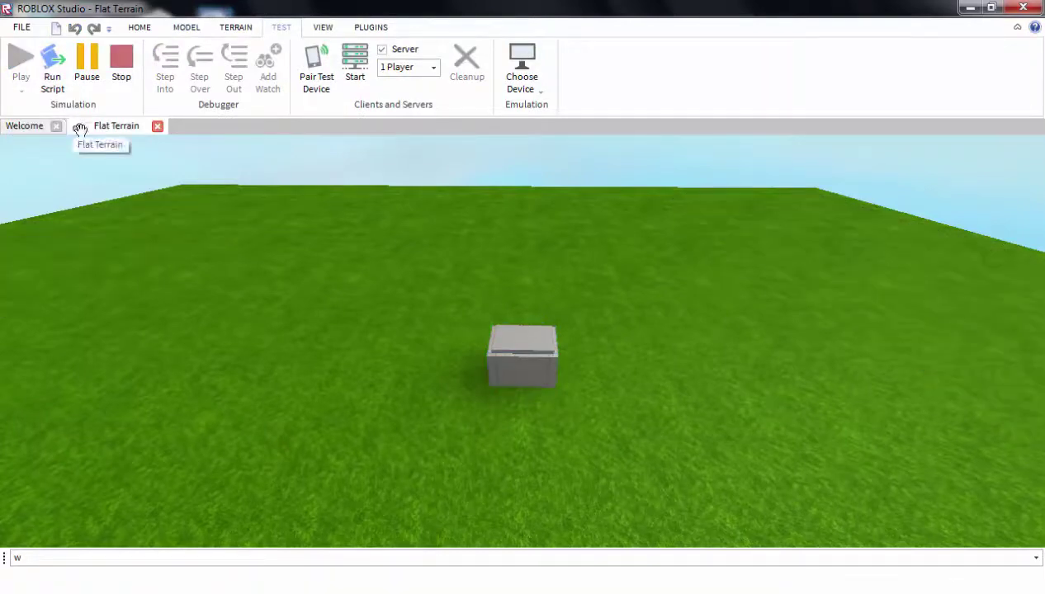
right_drag(294, 334, 331, 166)
click(52, 66)
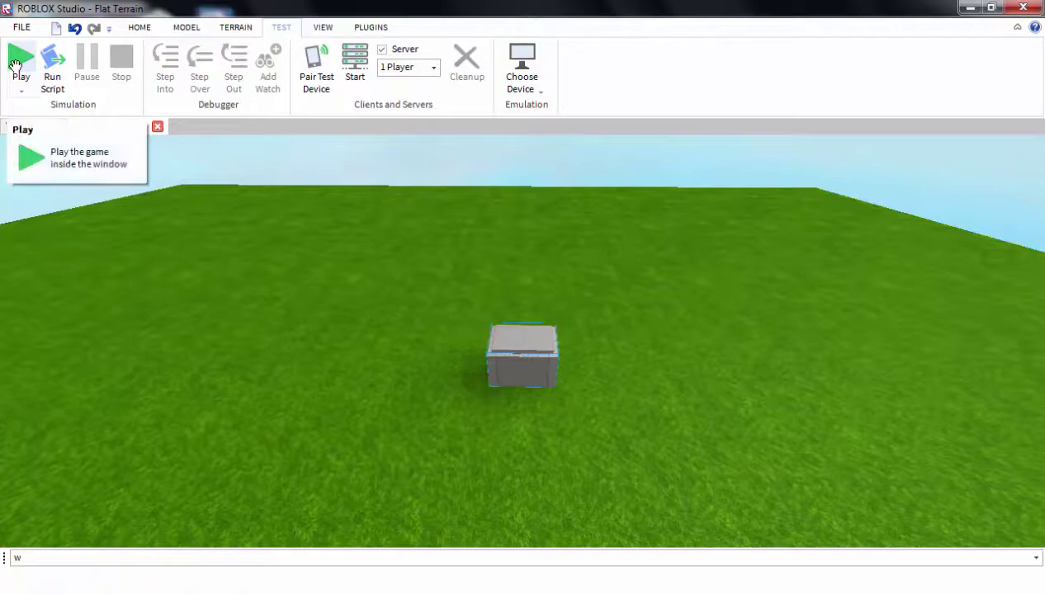
Play the game with a character, walk and jump around to the house, and stop the playtest
click(17, 64)
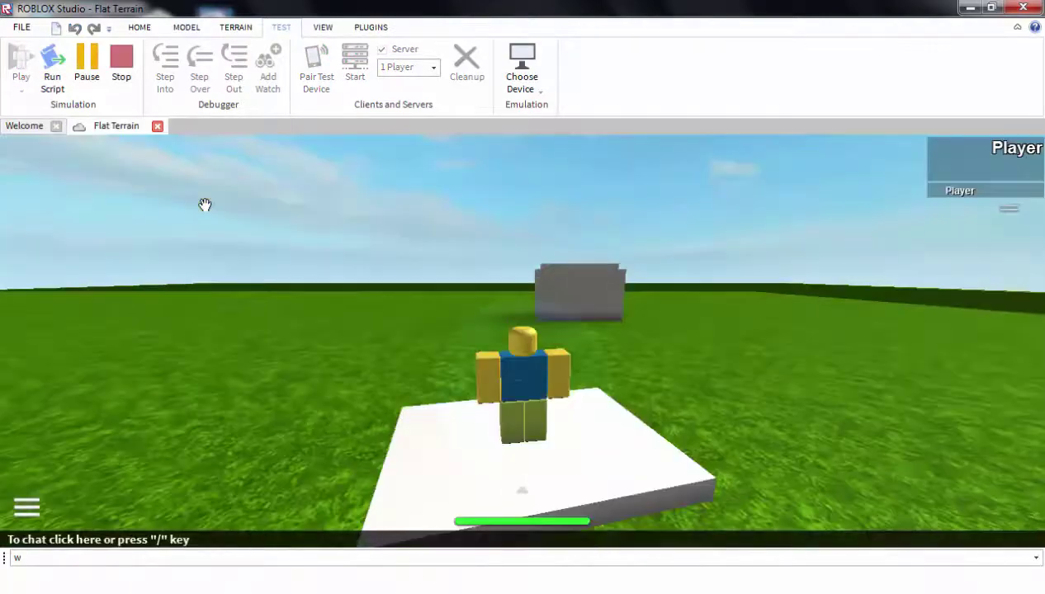
key(w)
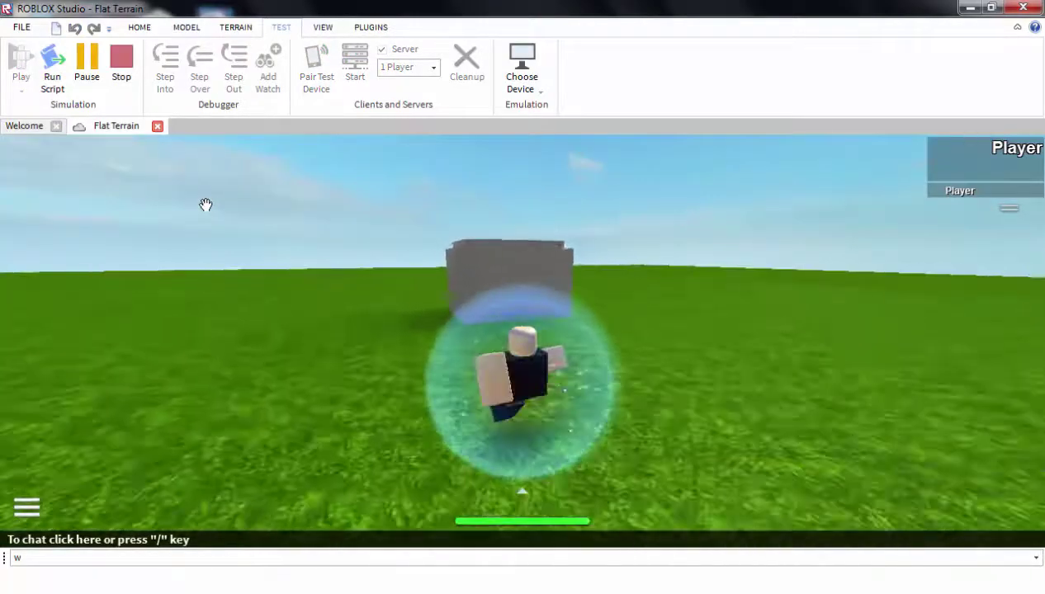
key(space)
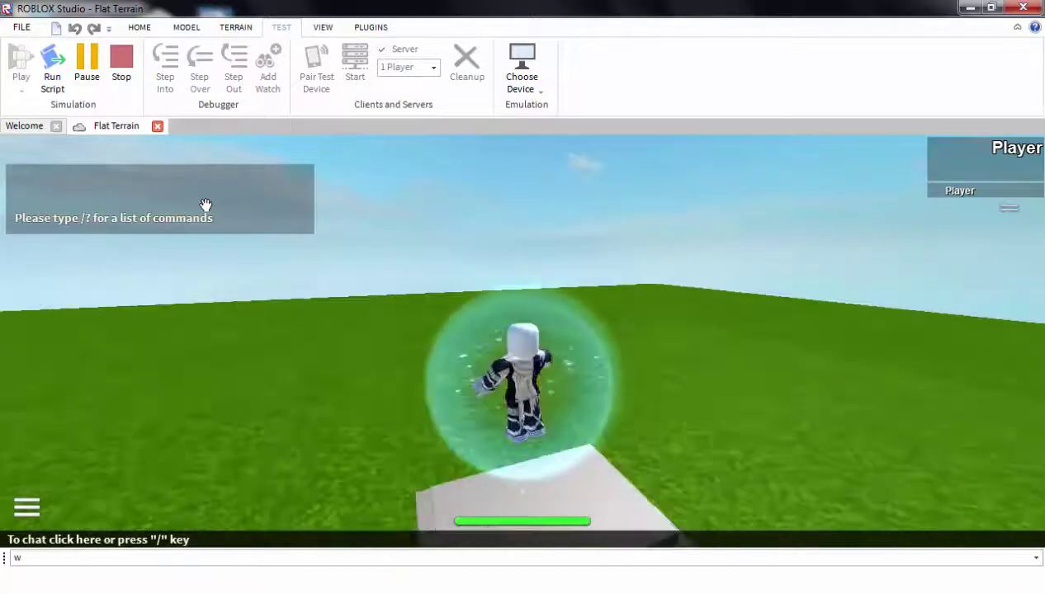
right_drag(206, 204, 207, 180)
key(s)
key(space)
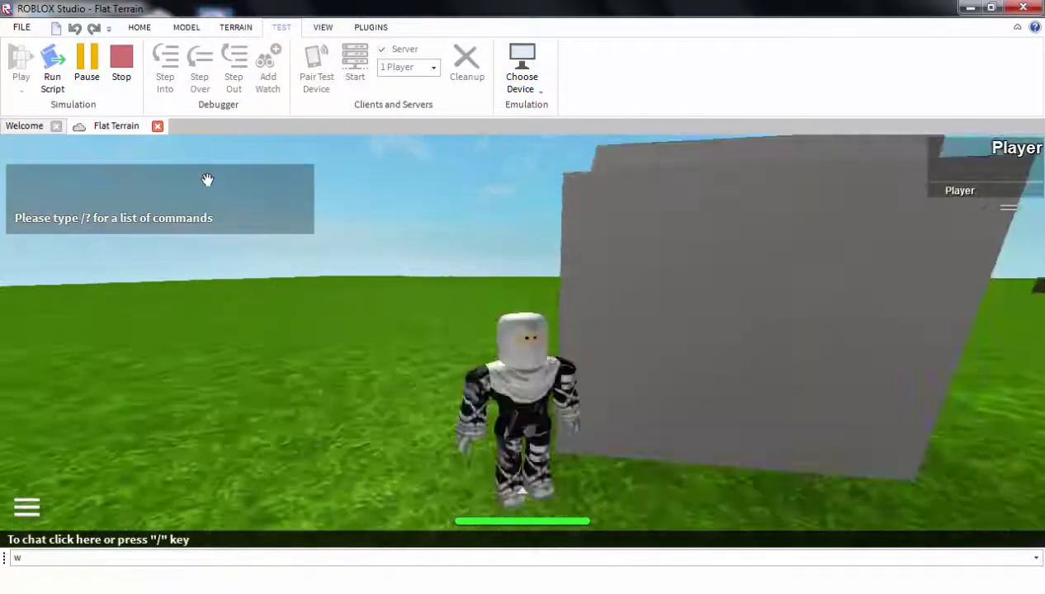
click(121, 58)
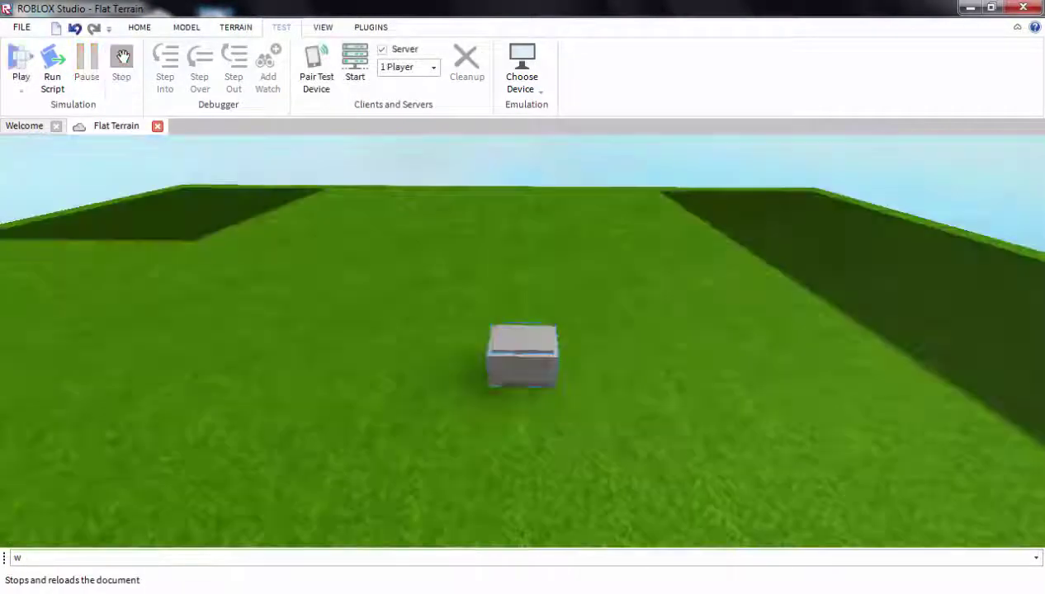
Add a Smoke effect to the selected house
key(w)
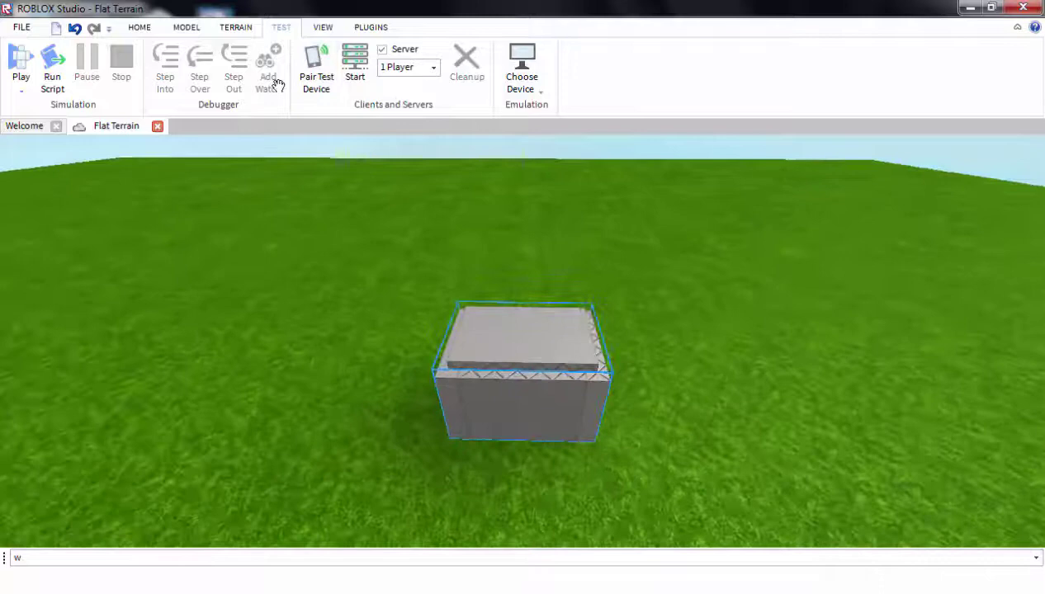
click(233, 26)
click(193, 27)
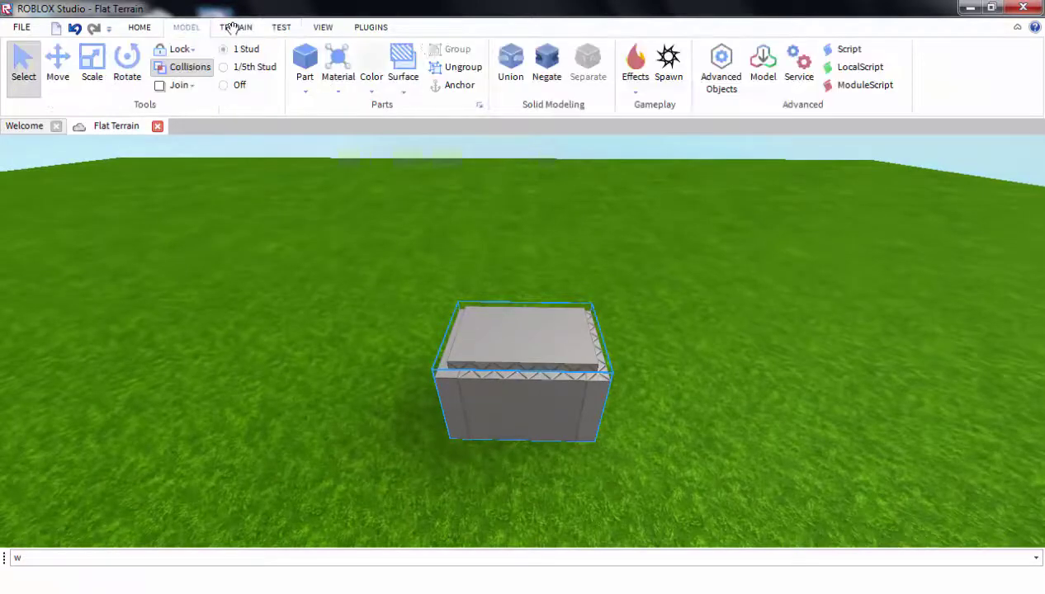
click(636, 81)
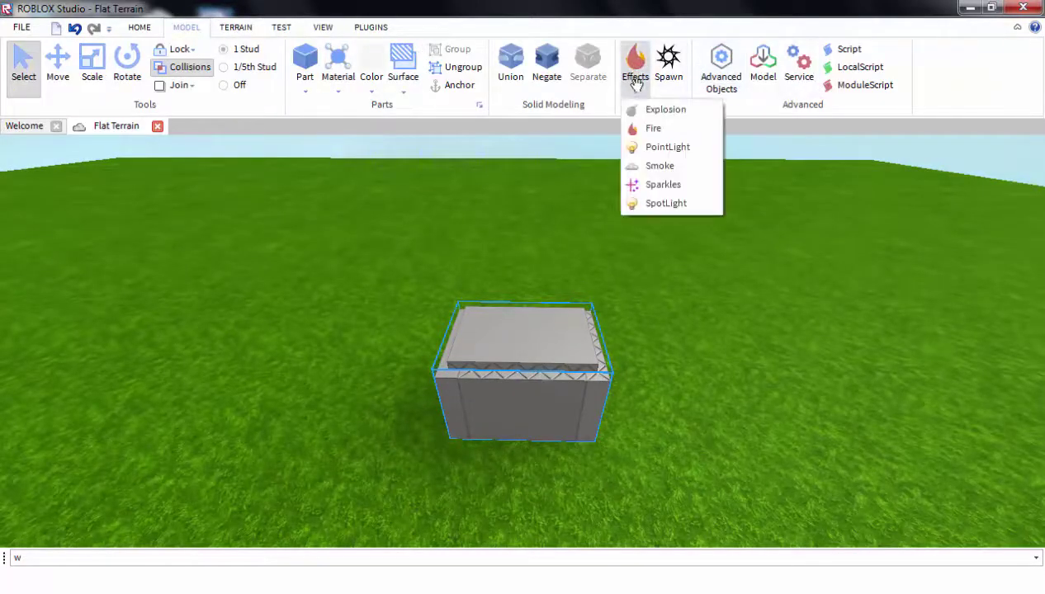
click(660, 166)
right_drag(640, 192, 588, 69)
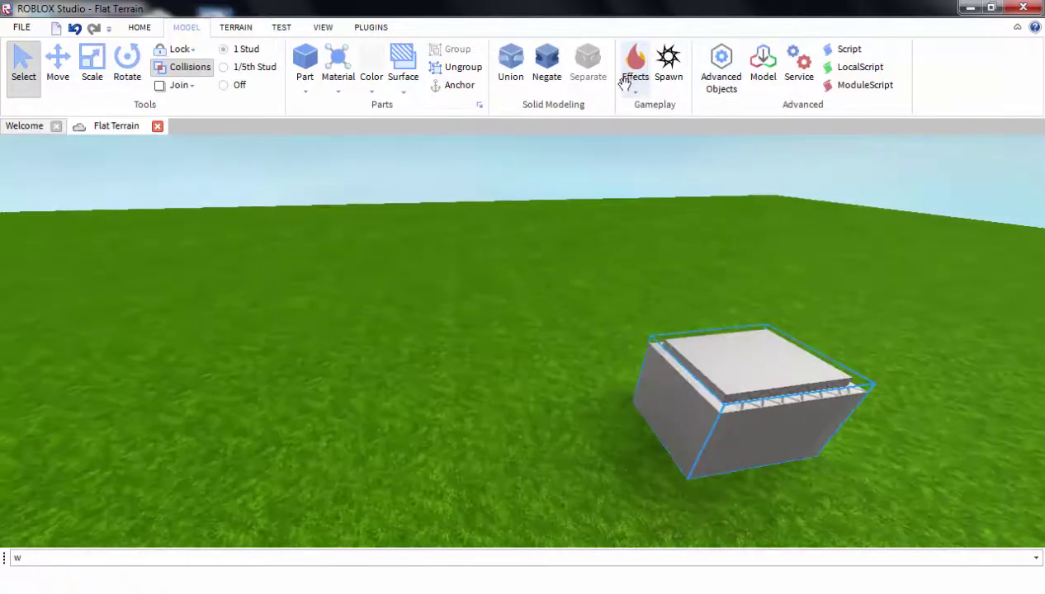
Try to add an Explosion effect to the selected house
click(665, 110)
key(s)
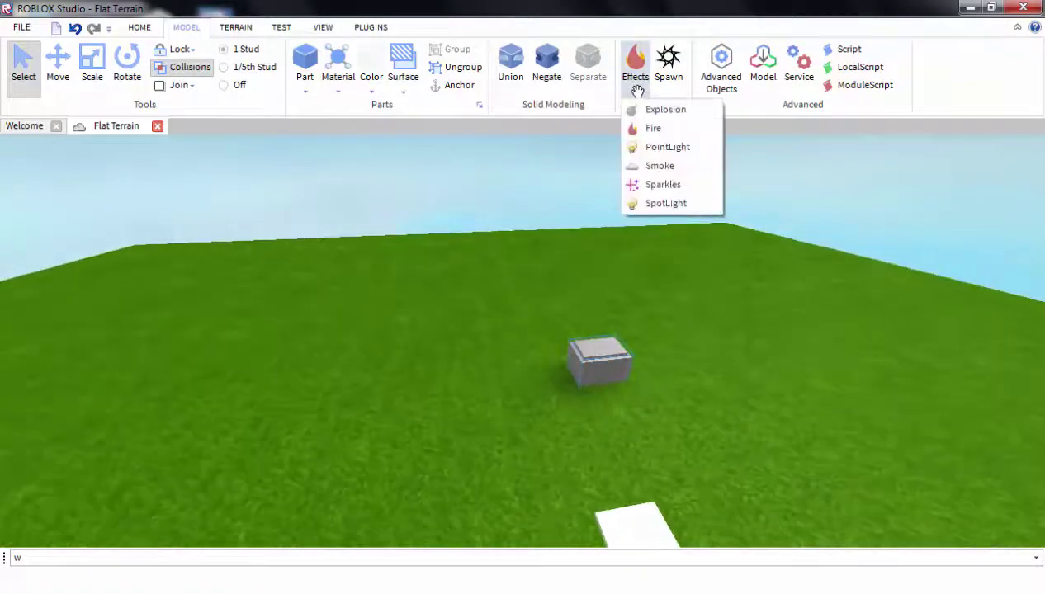
click(637, 90)
key(w)
mouse_move(623, 219)
right_down()
mouse_move(632, 225)
mouse_move(619, 218)
mouse_move(624, 206)
mouse_move(606, 229)
mouse_move(609, 217)
right_up()
key(d)
Try the Diamond Plate material on the house and inspect its outer and inner walls
click(341, 88)
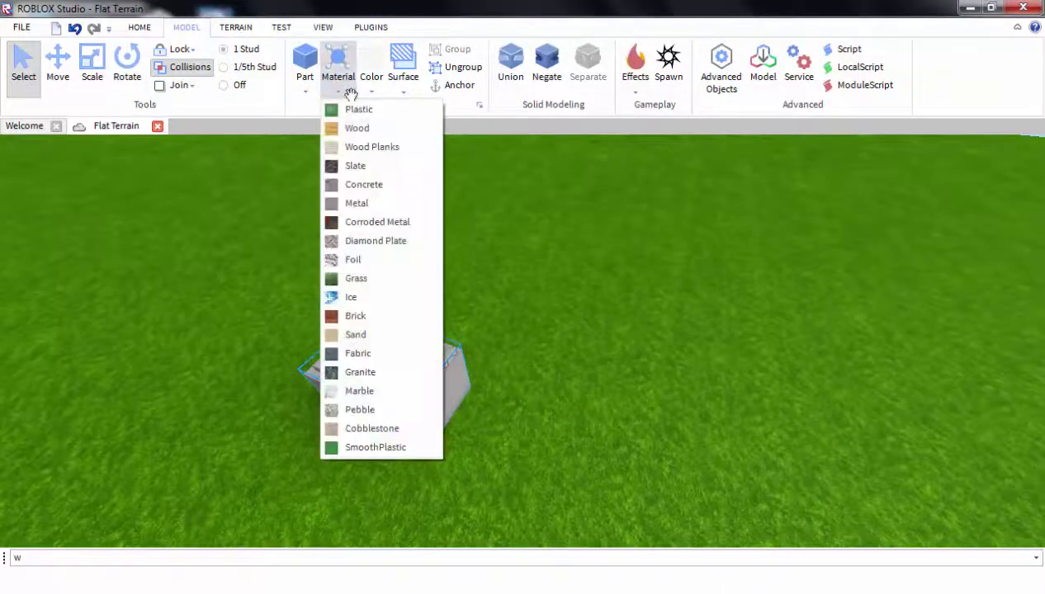
click(378, 242)
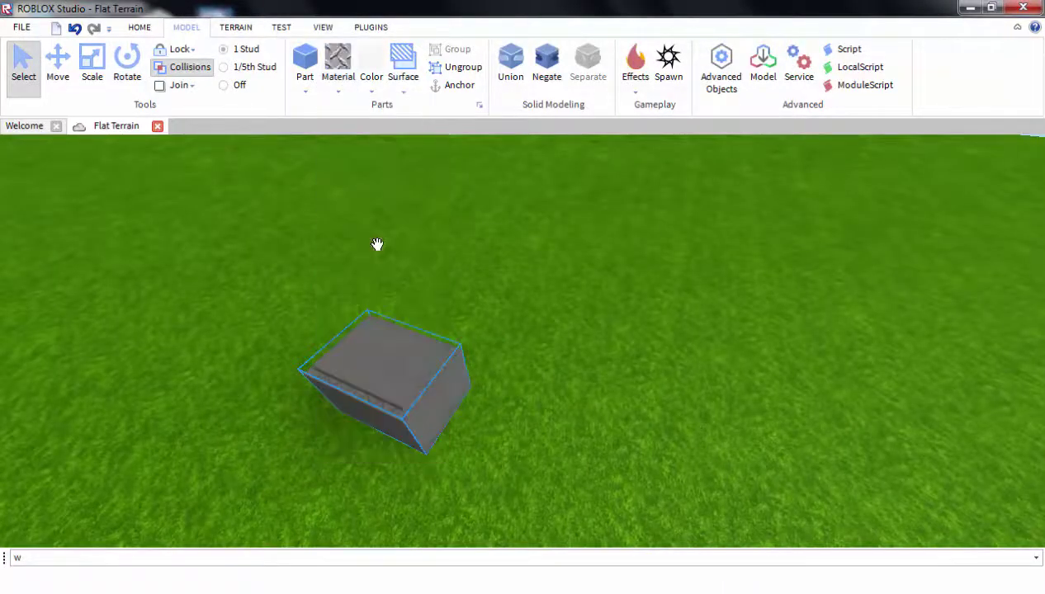
right_drag(515, 288, 520, 291)
key(w)
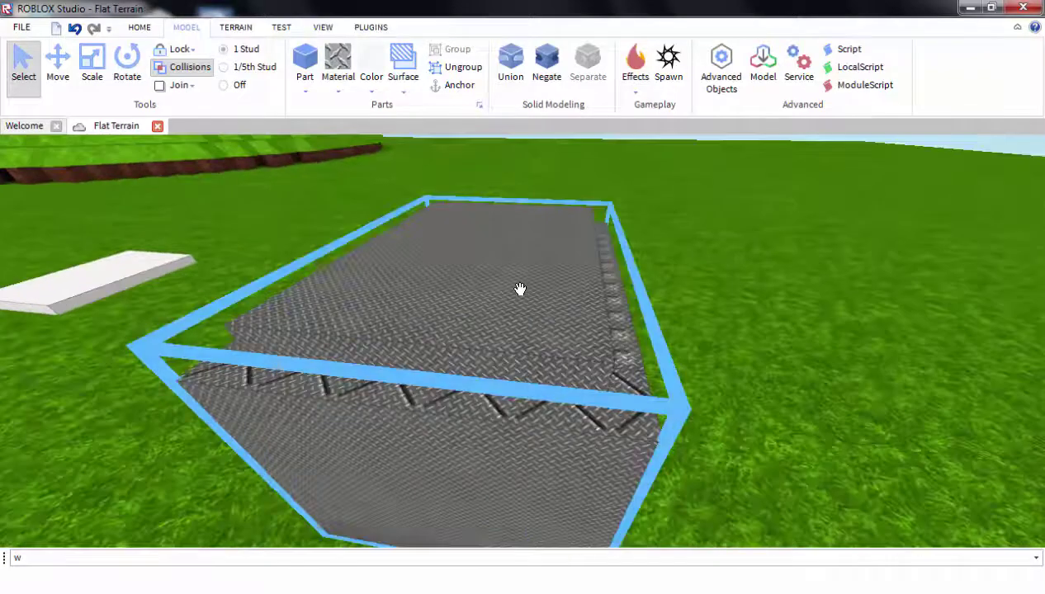
key(s)
scroll(520, 289, up, 4)
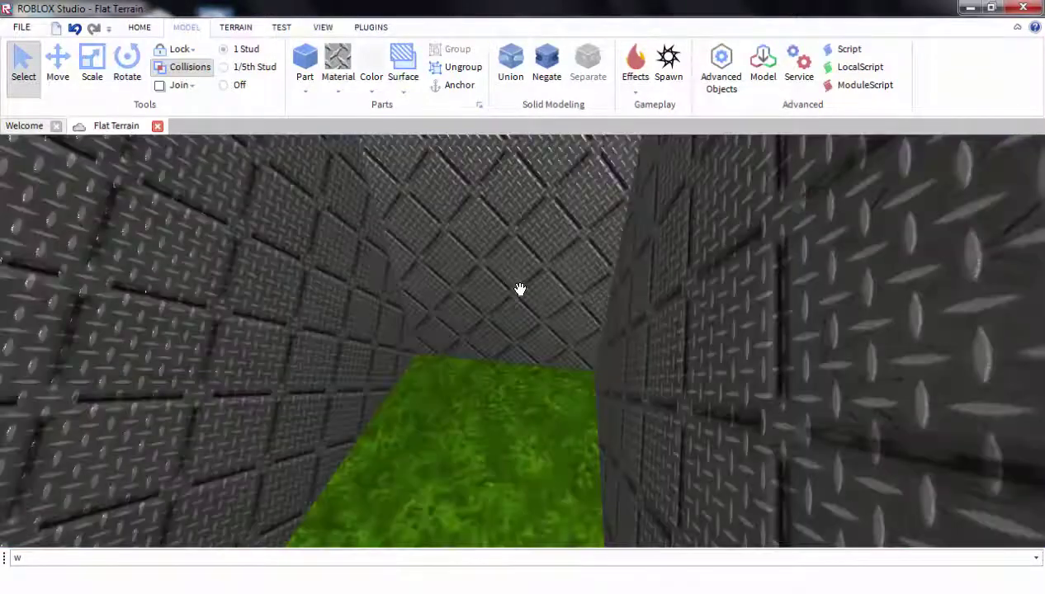
scroll(519, 289, down, 5)
scroll(547, 189, up, 2)
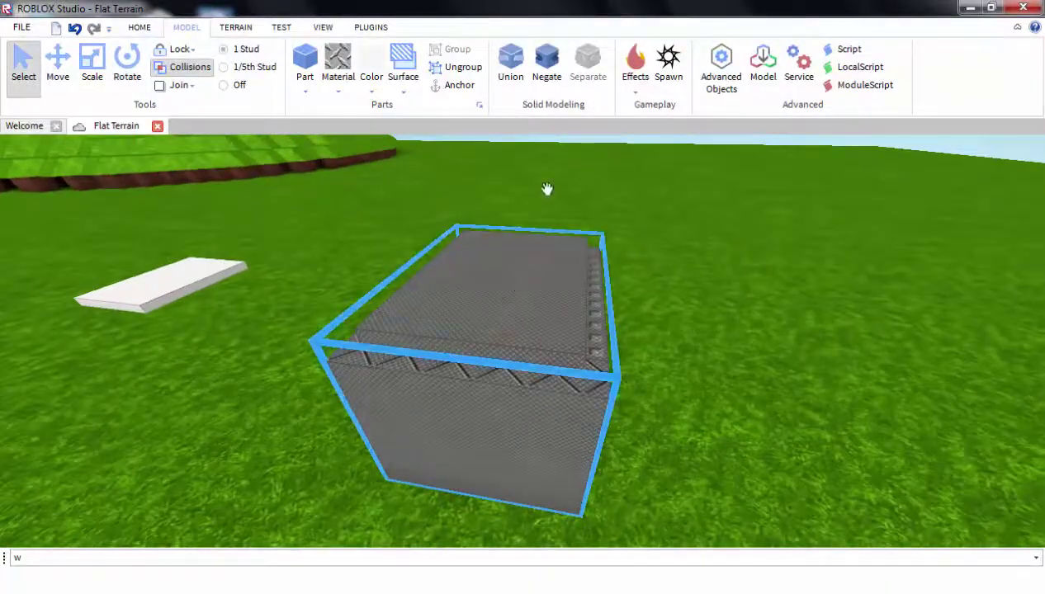
Try the Corroded Metal, Plastic and Wood materials on the house one after another
click(345, 80)
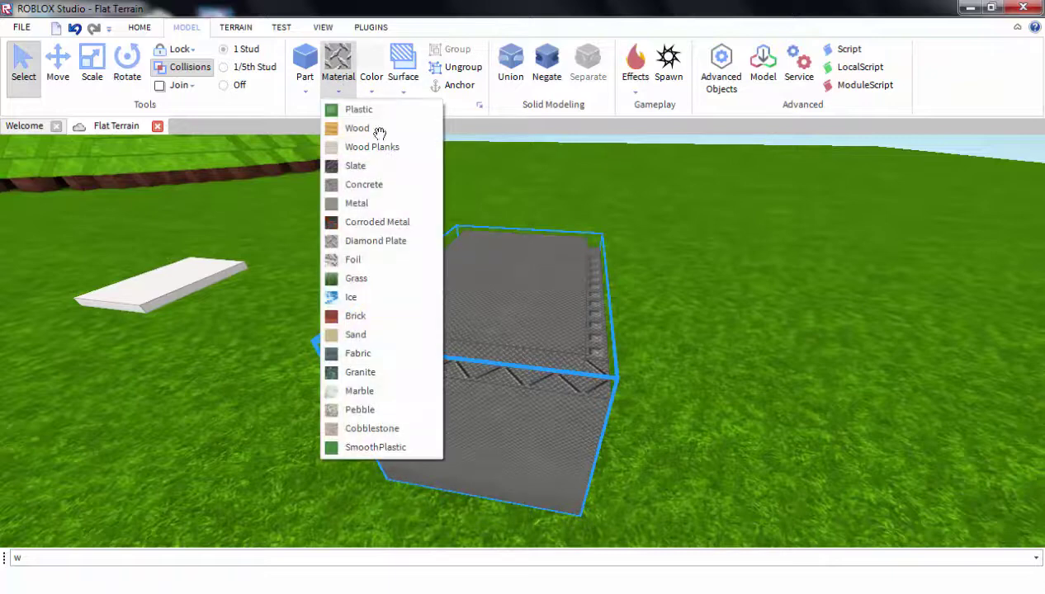
click(385, 222)
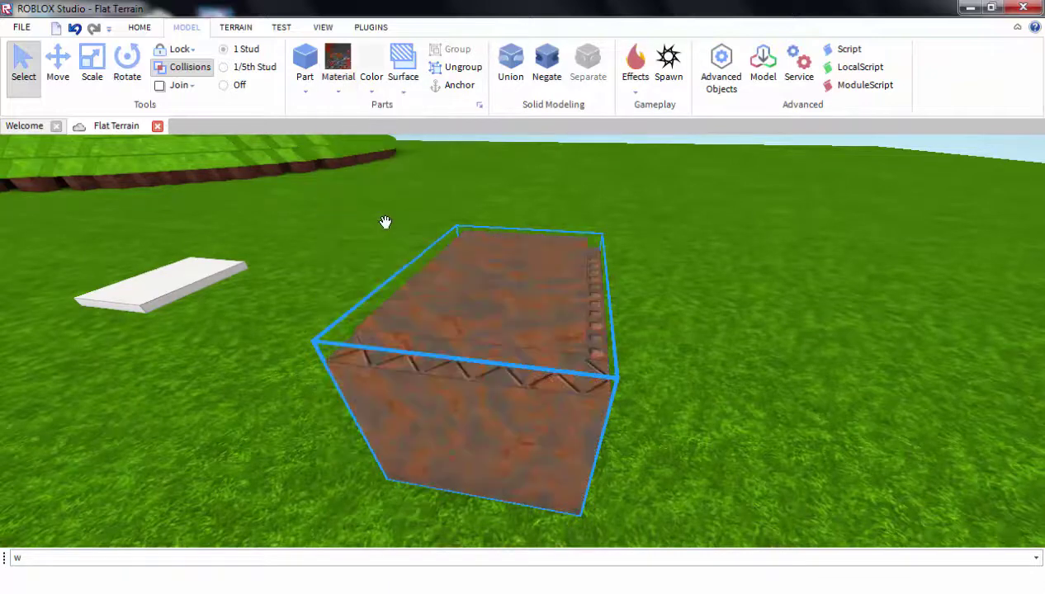
click(339, 82)
click(363, 107)
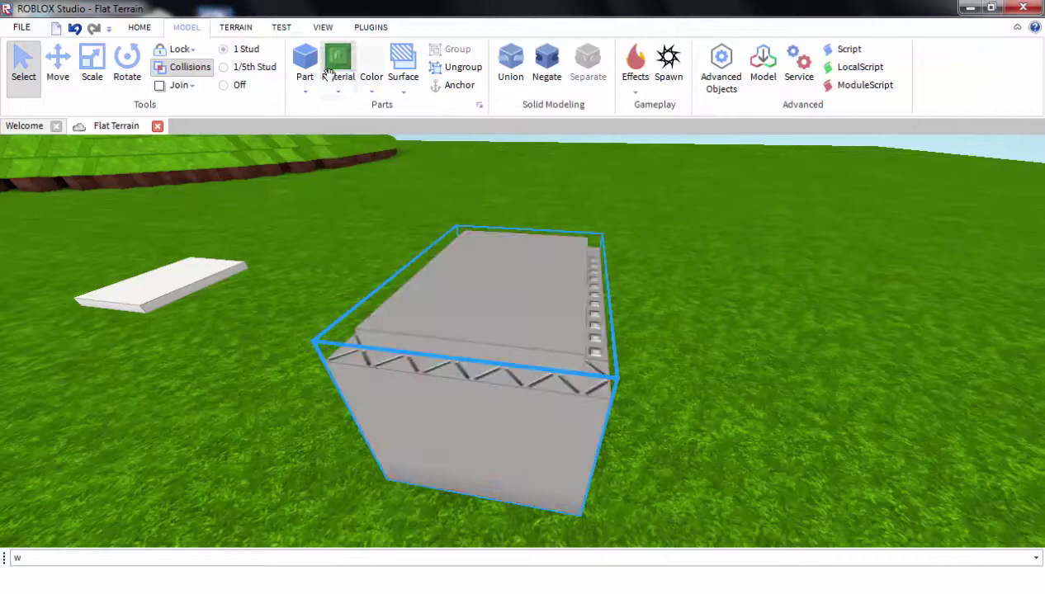
click(338, 90)
click(355, 126)
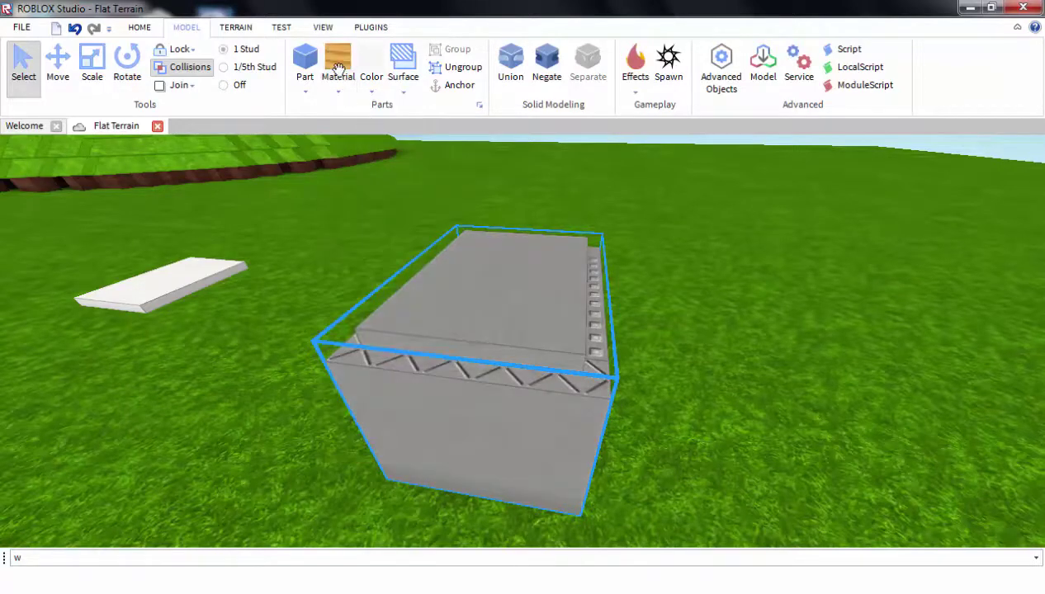
Give the selected house the Marble material and a white colour
click(338, 82)
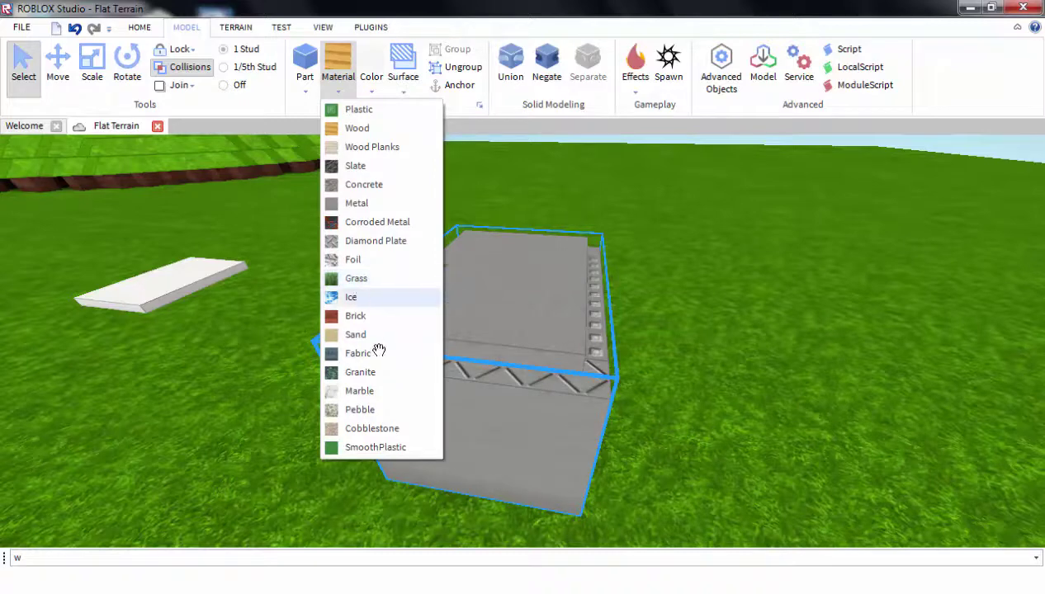
click(357, 390)
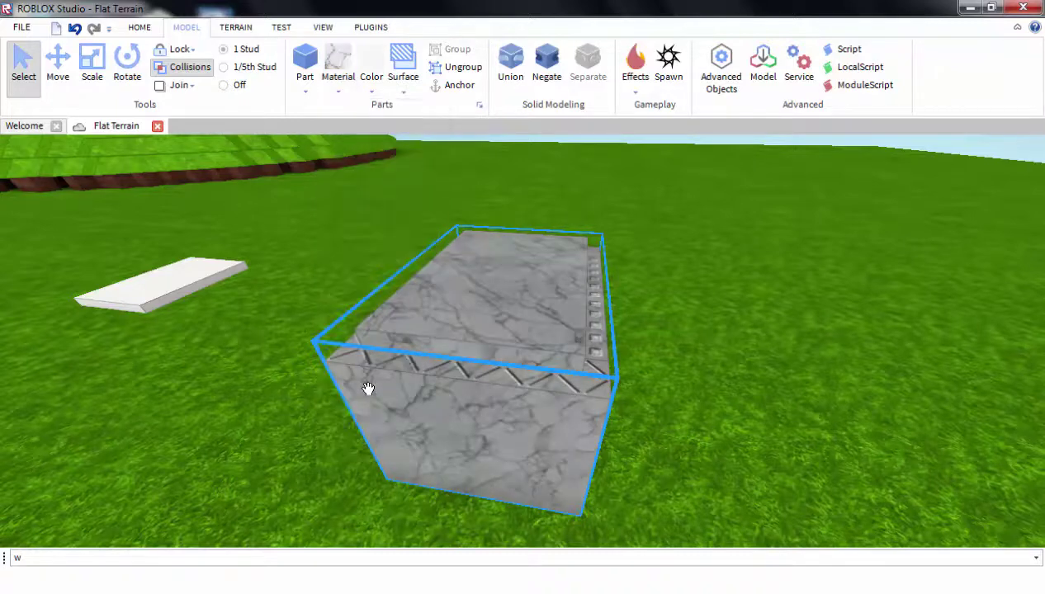
click(372, 90)
click(397, 138)
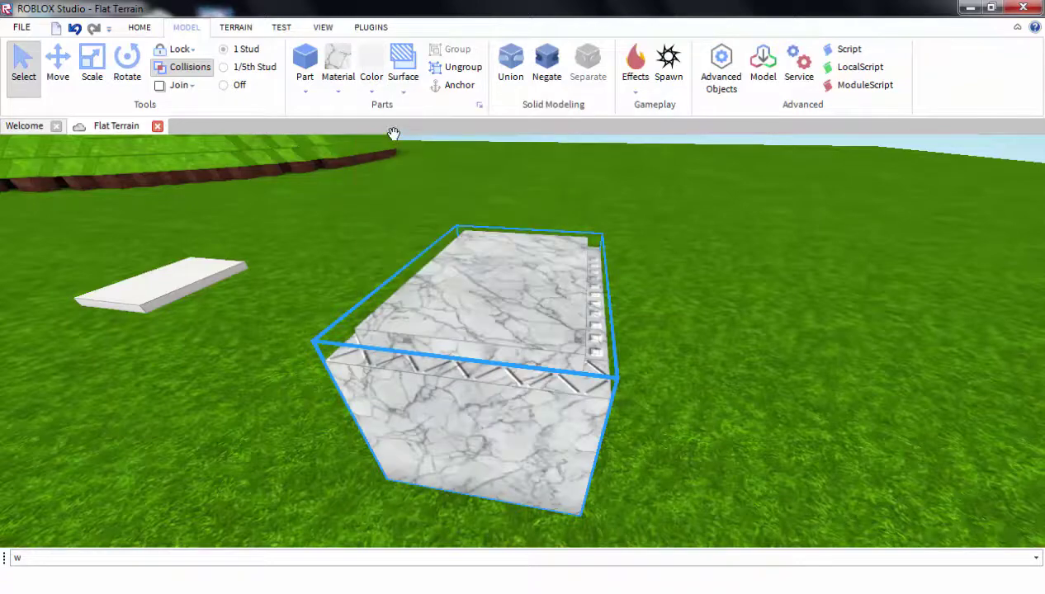
mouse_move(414, 141)
right_down()
mouse_move(472, 136)
mouse_move(419, 140)
right_up()
right_drag(528, 233, 616, 230)
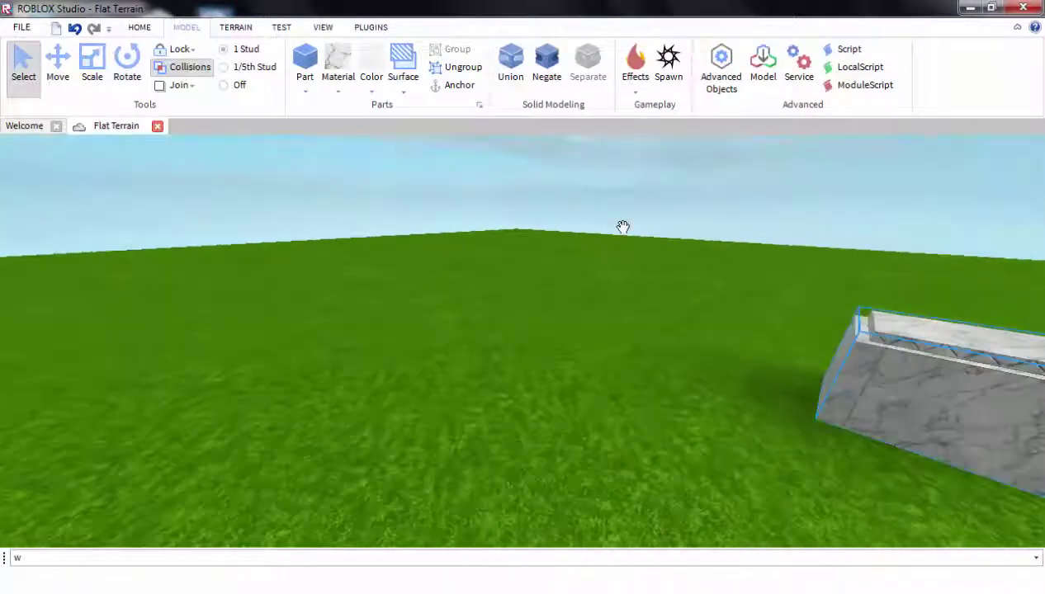
right_drag(689, 228, 716, 215)
key(s)
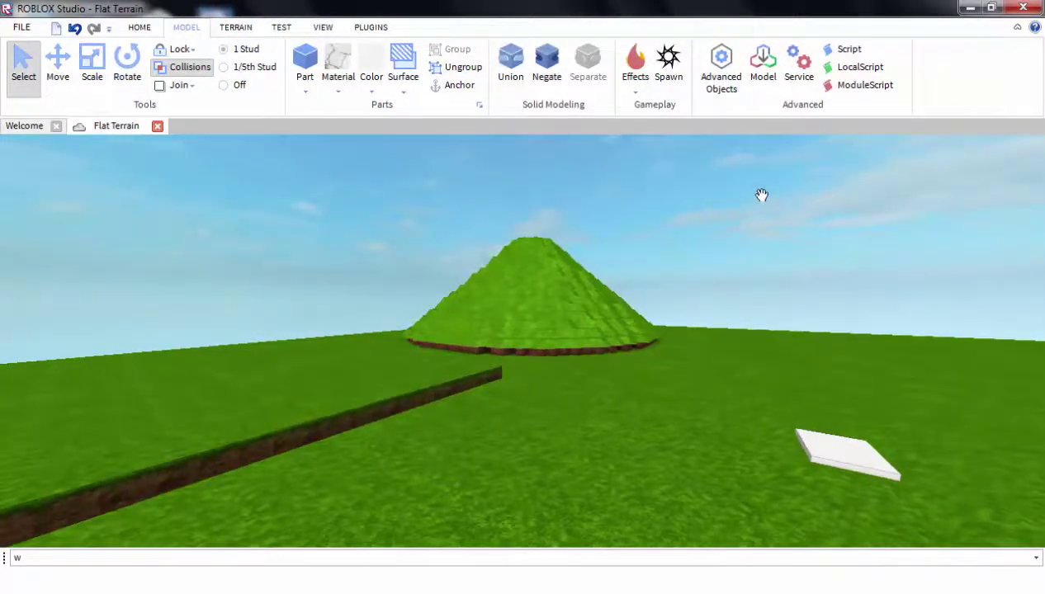